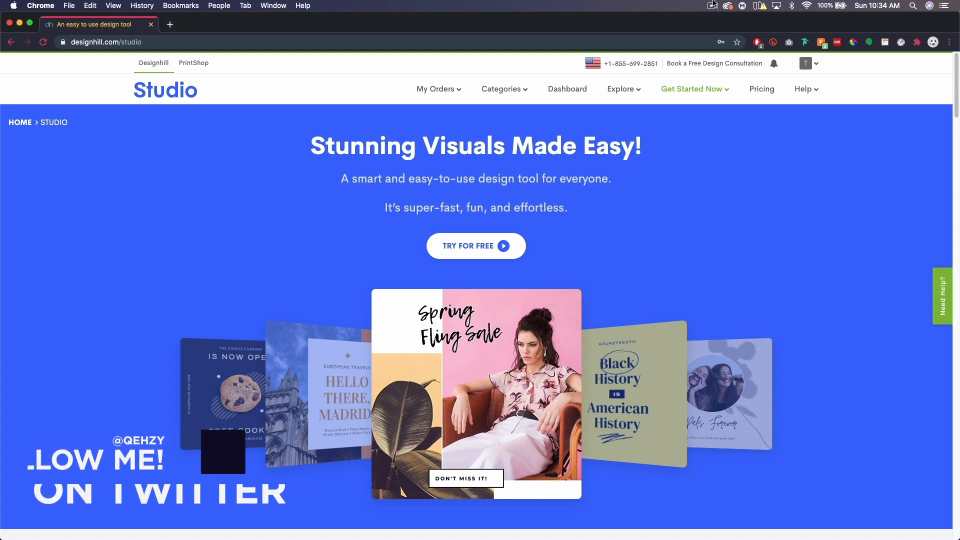
Scroll down and back up through the current web page to look over its content.
scroll(743, 253, down, 1)
scroll(742, 253, down, 3)
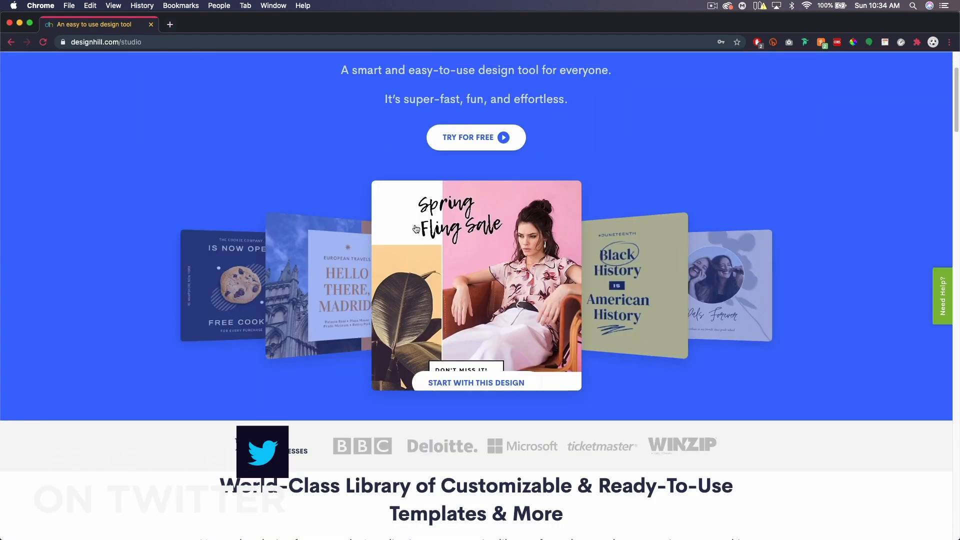
scroll(755, 260, down, 10)
scroll(769, 265, down, 12)
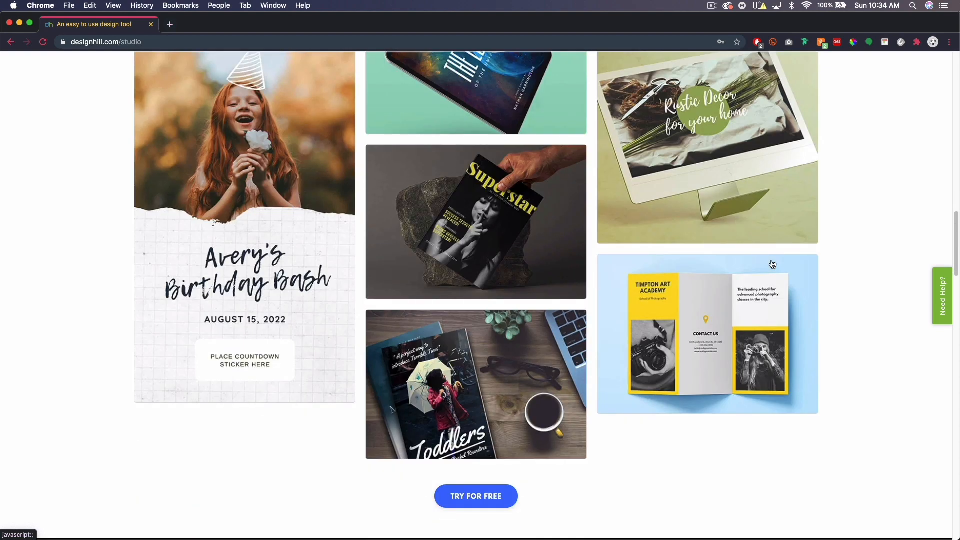
scroll(772, 264, down, 4)
scroll(772, 265, down, 4)
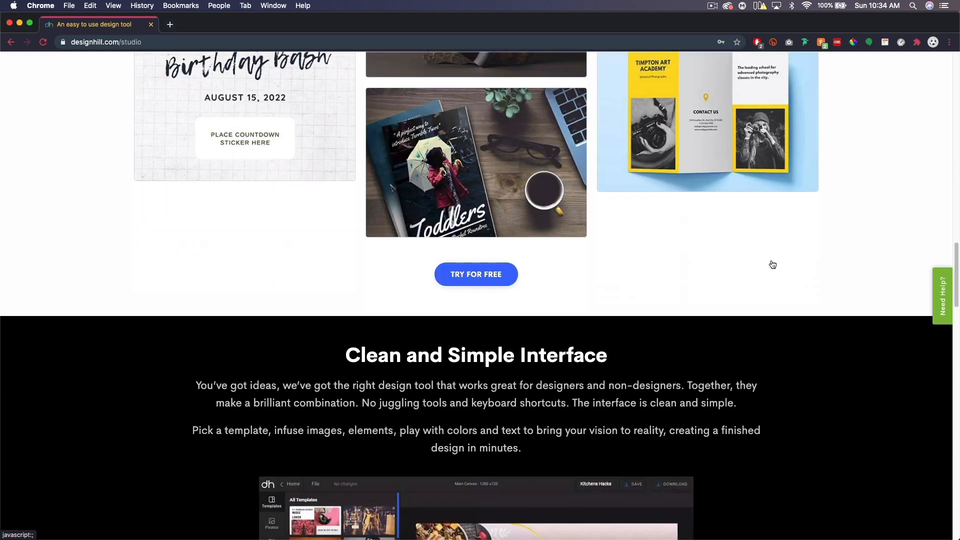
scroll(772, 263, down, 3)
scroll(772, 263, down, 8)
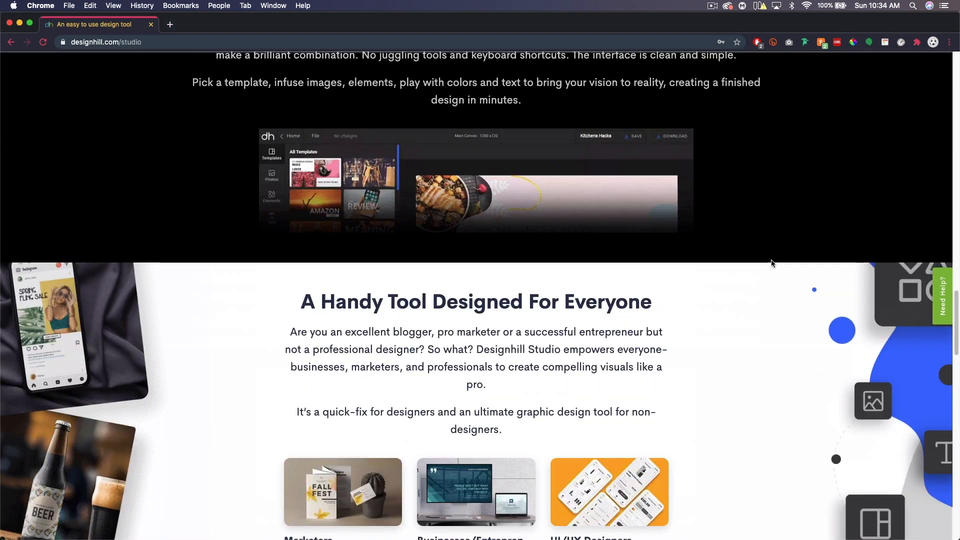
scroll(773, 264, up, 20)
scroll(773, 267, up, 10)
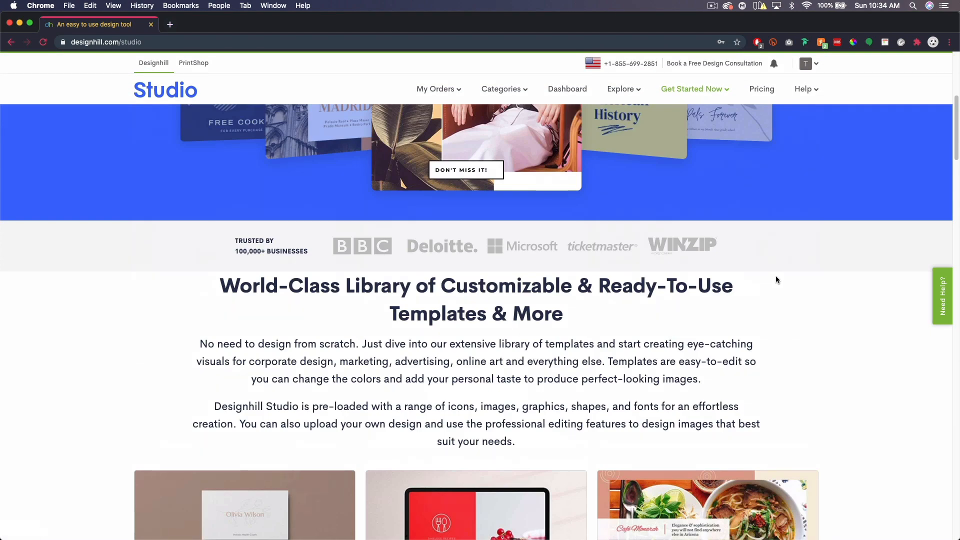
scroll(776, 277, up, 5)
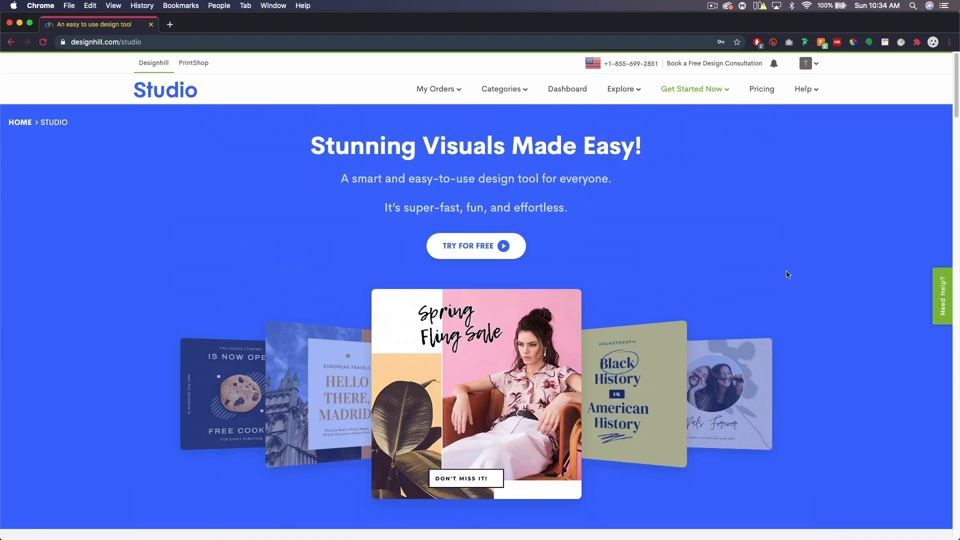
scroll(800, 272, down, 1)
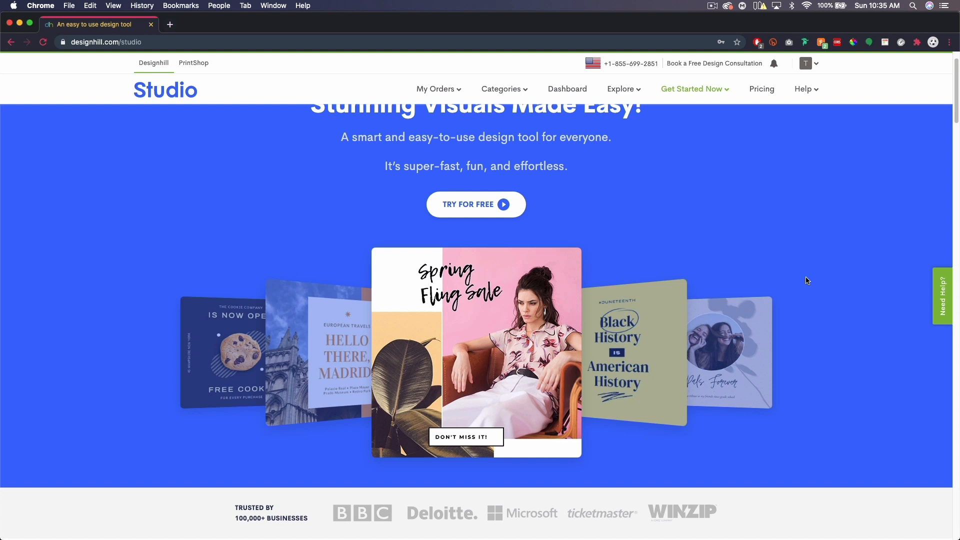
scroll(748, 237, up, 2)
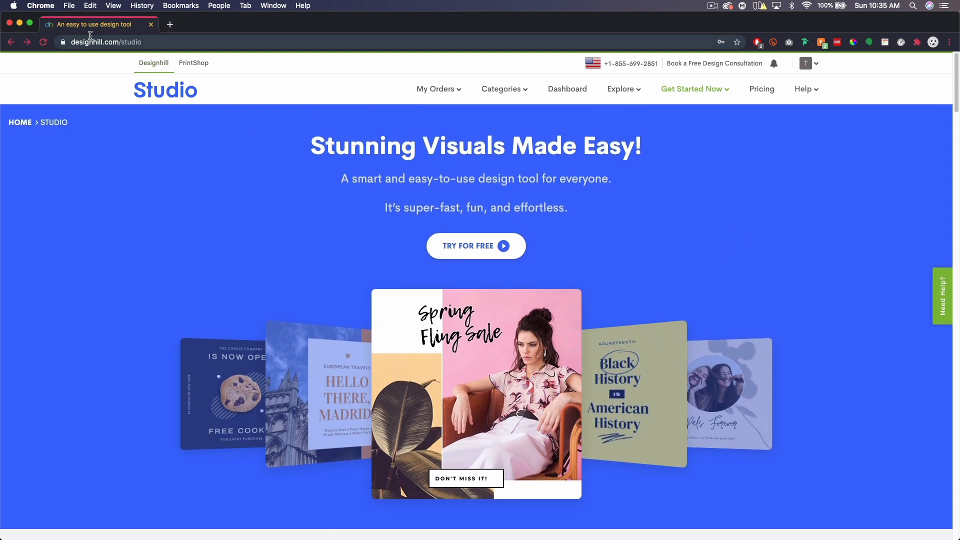
Load designhill.com/studio/dashboard and browse its templates and saved designs.
click(145, 42)
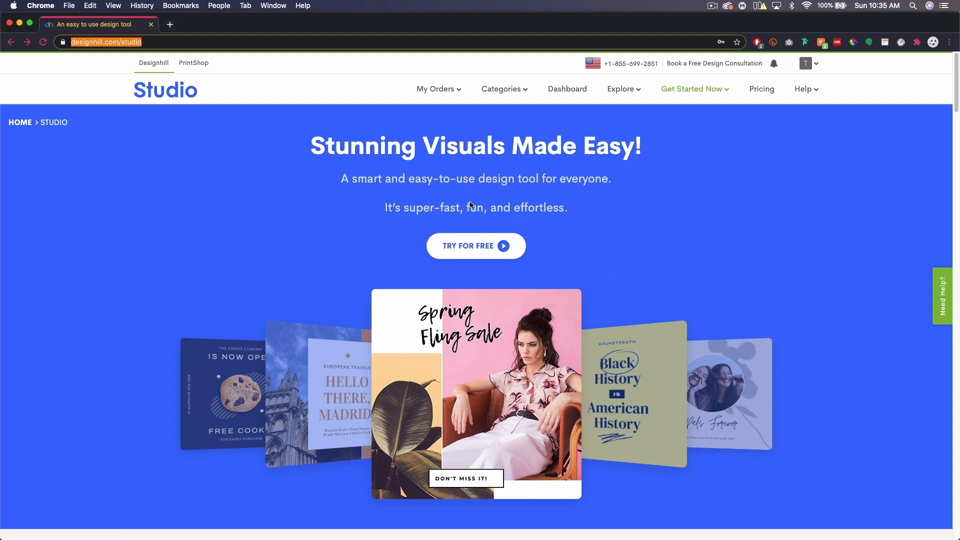
click(480, 248)
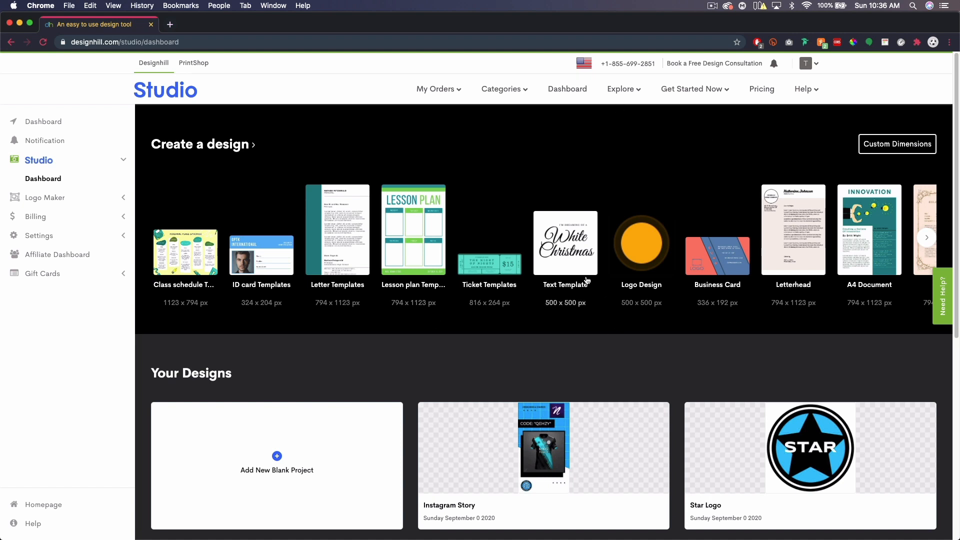
scroll(587, 280, down, 2)
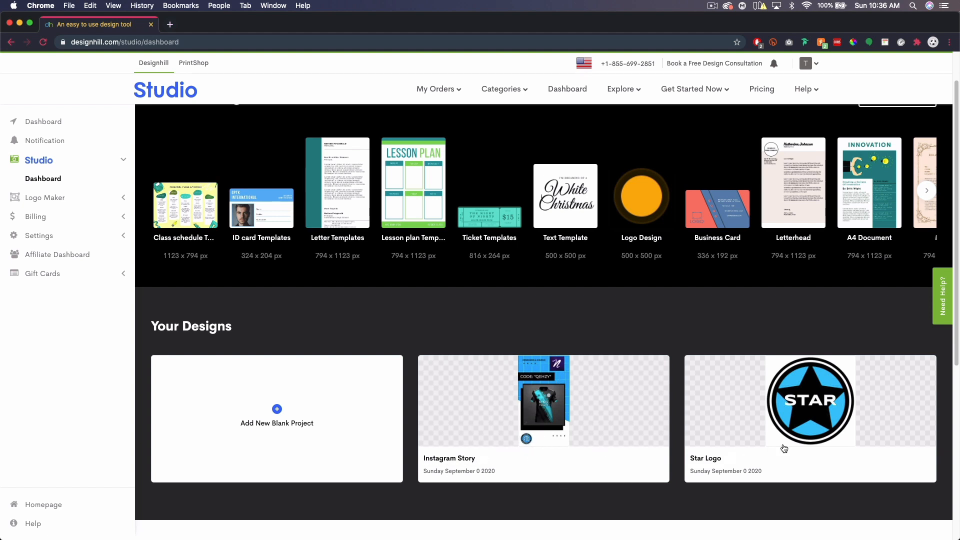
scroll(802, 432, up, 2)
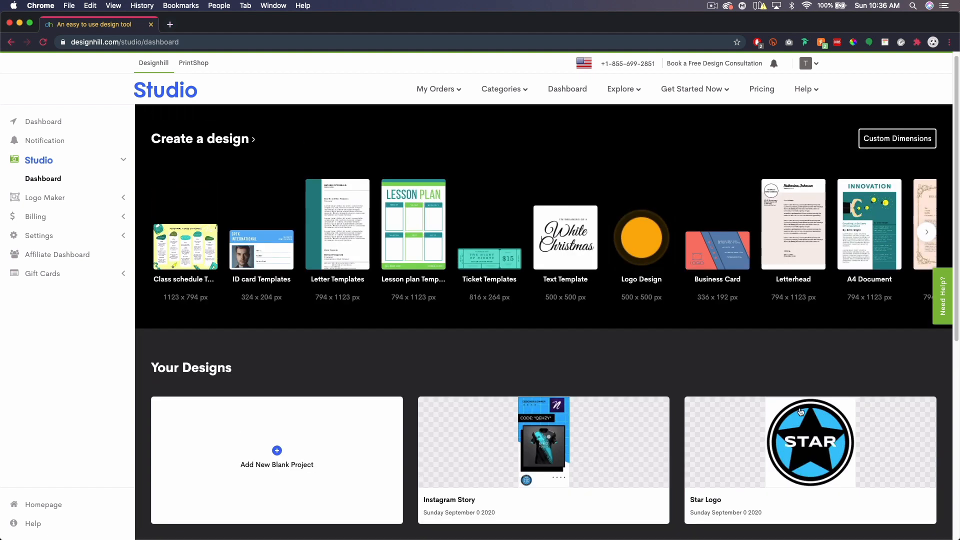
scroll(801, 365, down, 1)
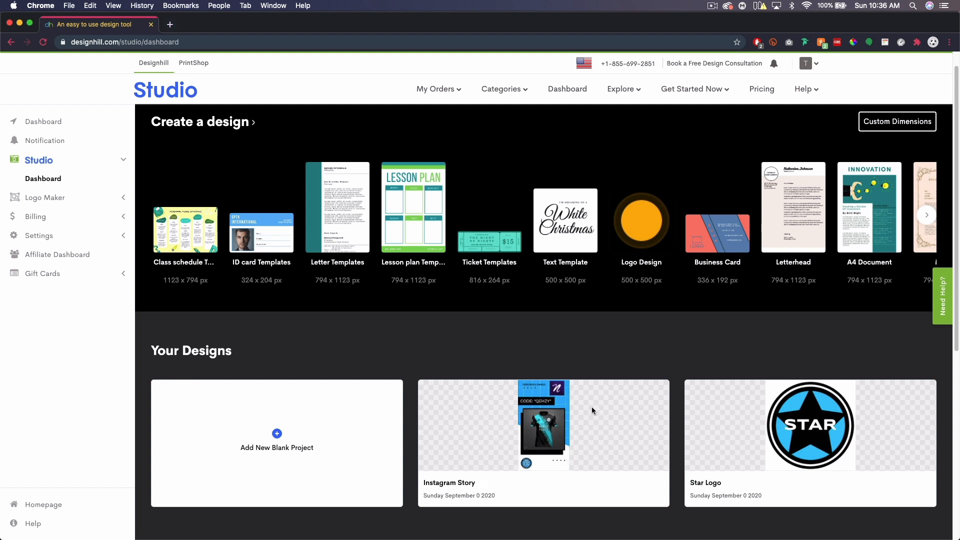
scroll(520, 435, down, 1)
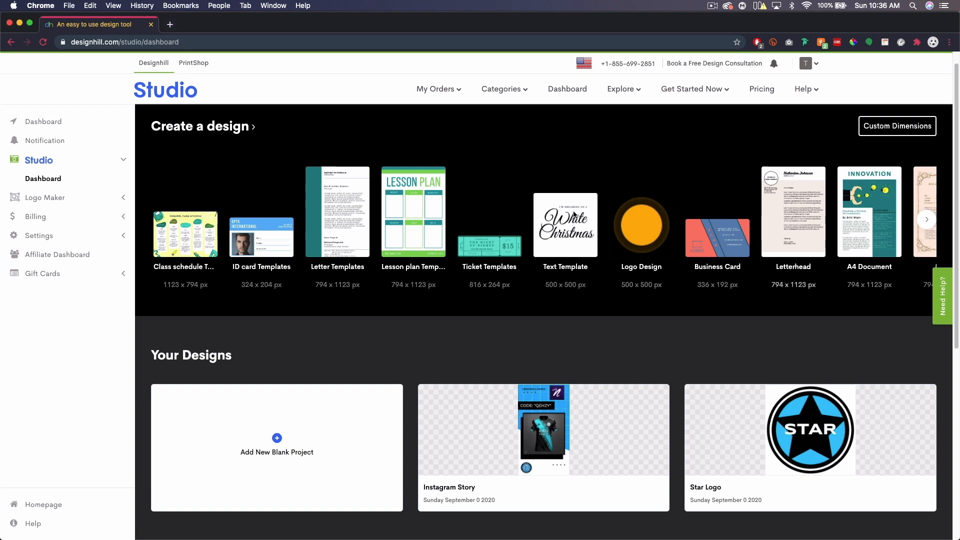
Page through the design types and start a new 1080 x 1920 Instagram Story.
click(928, 221)
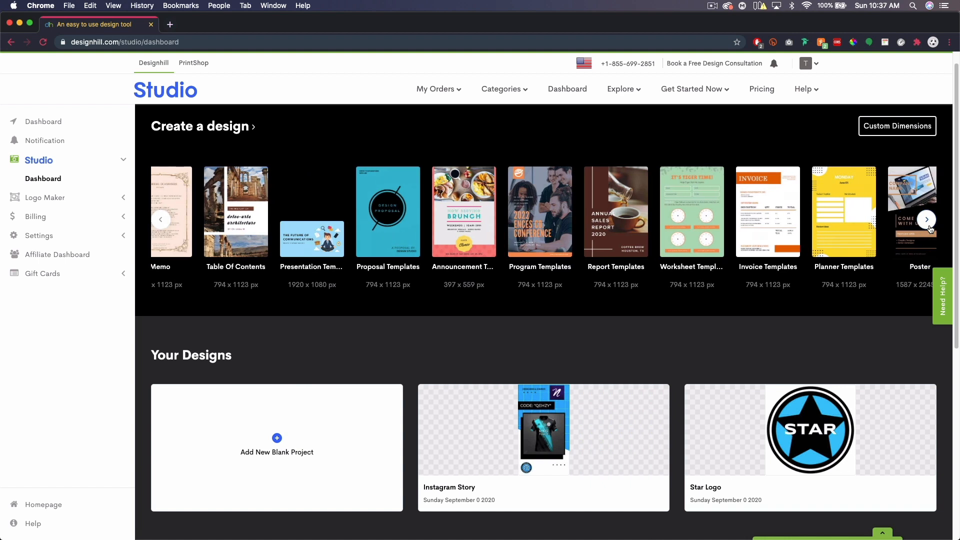
click(928, 221)
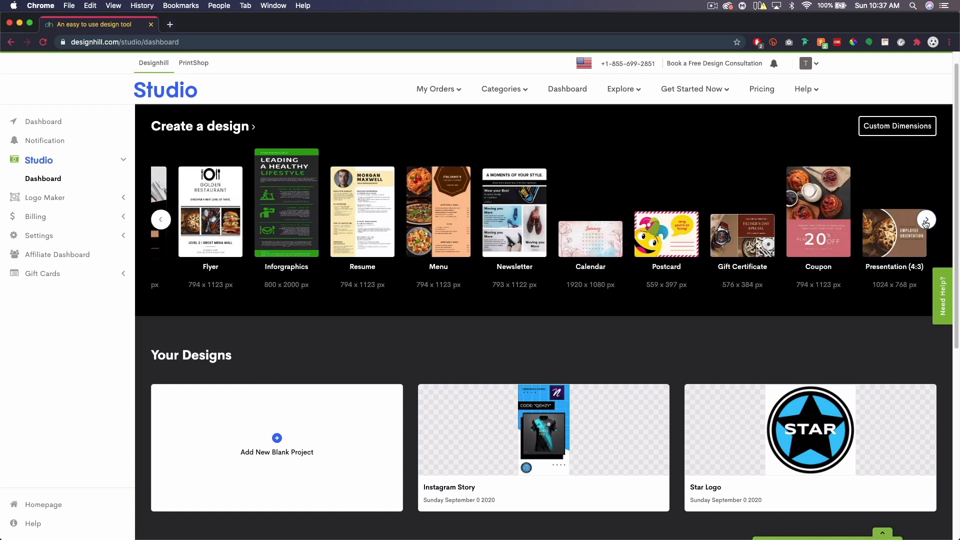
click(925, 221)
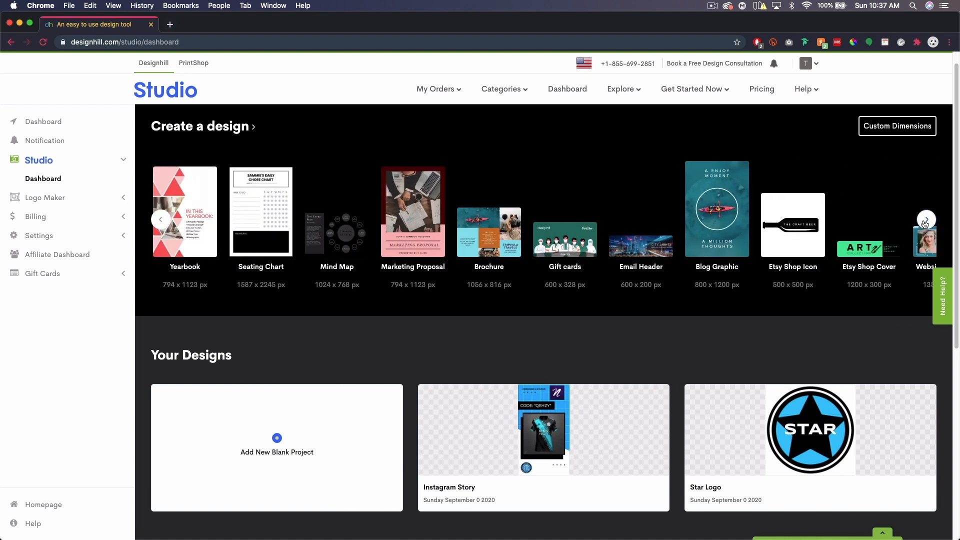
click(925, 221)
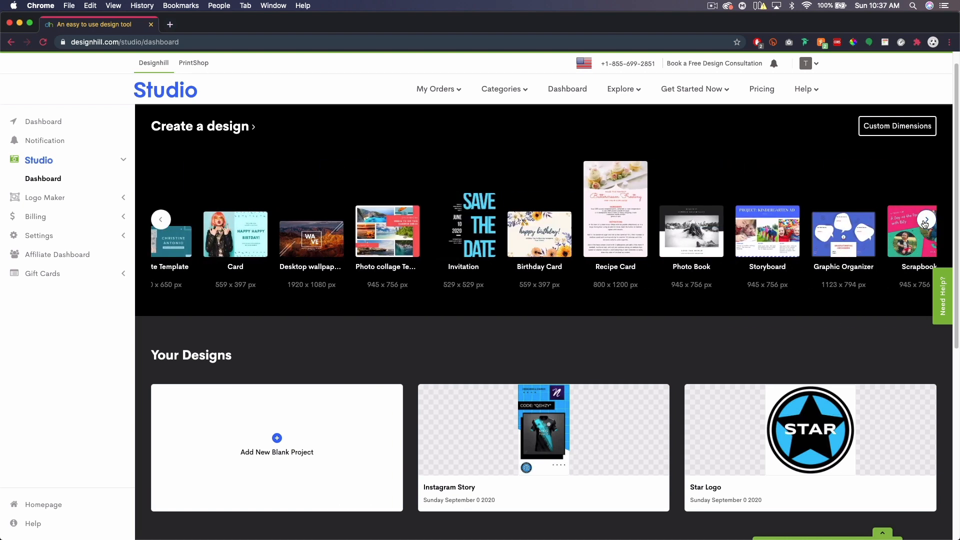
click(925, 220)
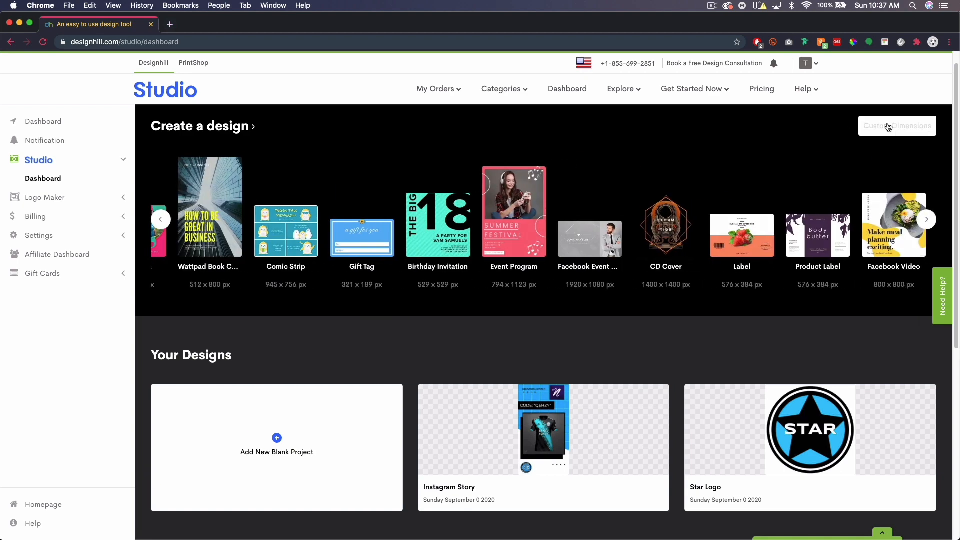
click(888, 127)
click(850, 154)
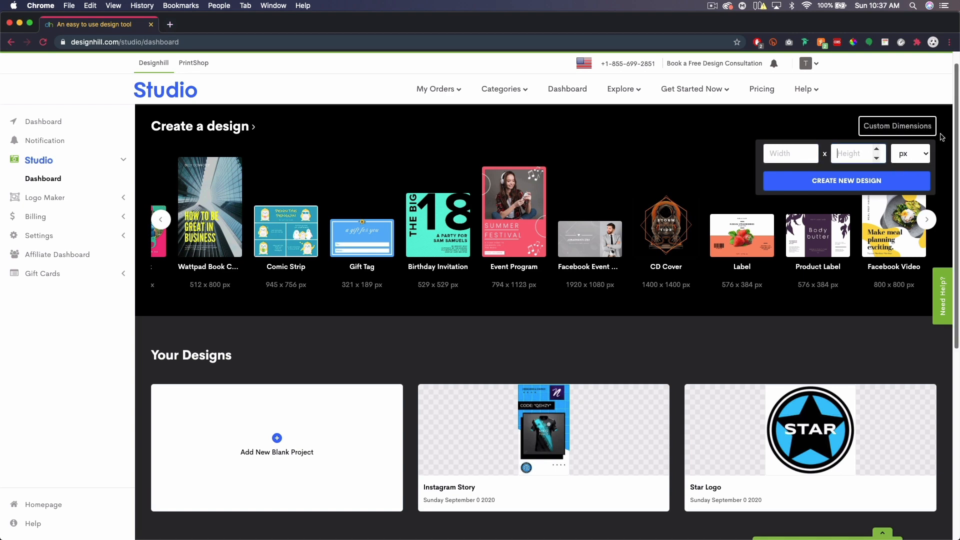
click(917, 125)
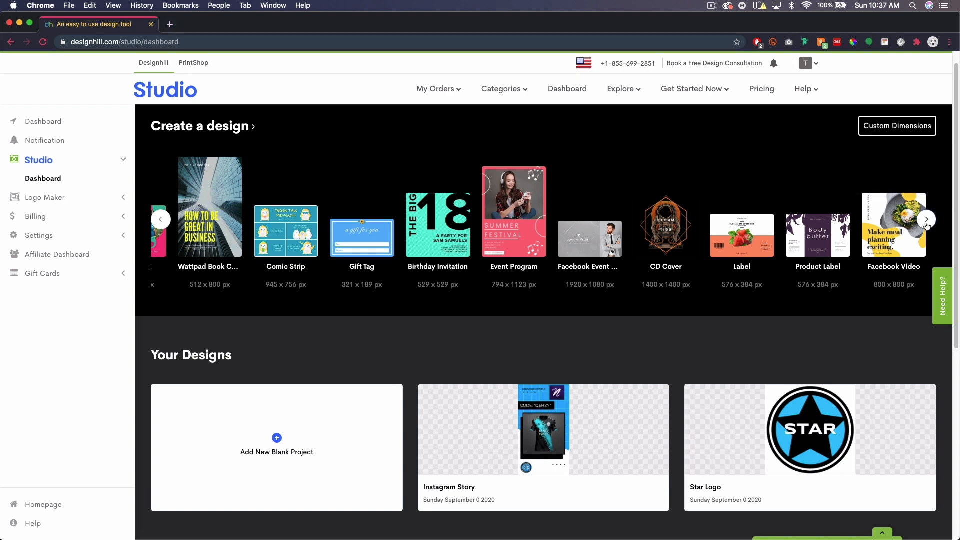
click(926, 220)
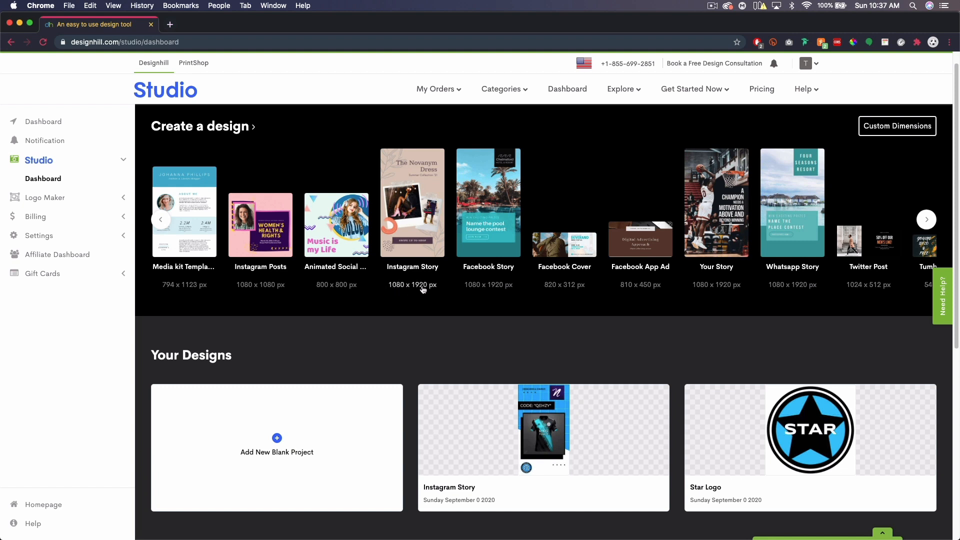
click(423, 203)
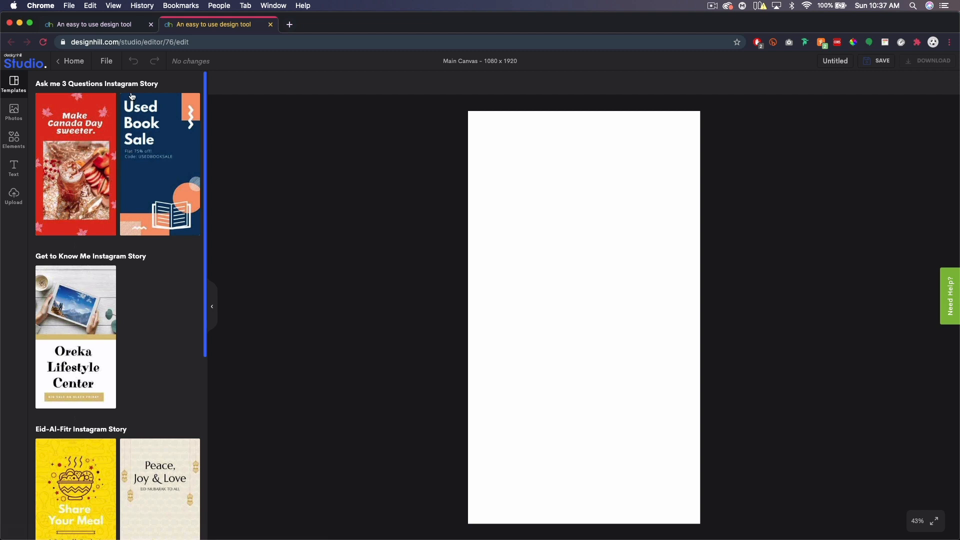
scroll(126, 255, down, 2)
scroll(126, 255, down, 10)
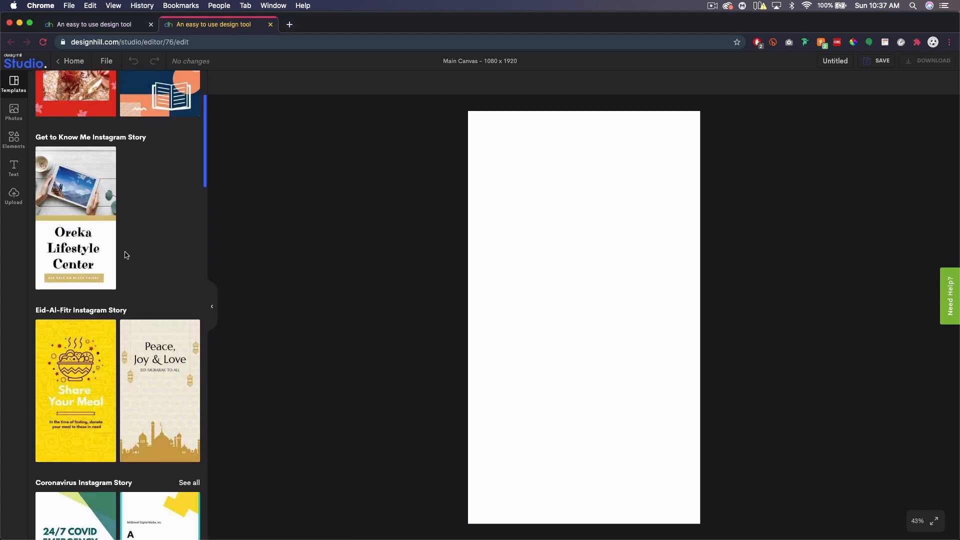
scroll(125, 255, down, 12)
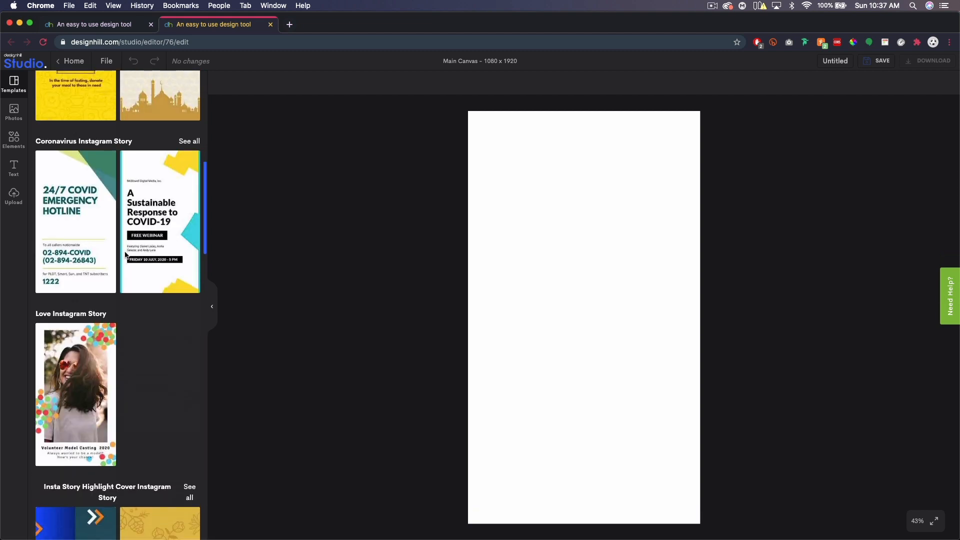
scroll(126, 270, down, 14)
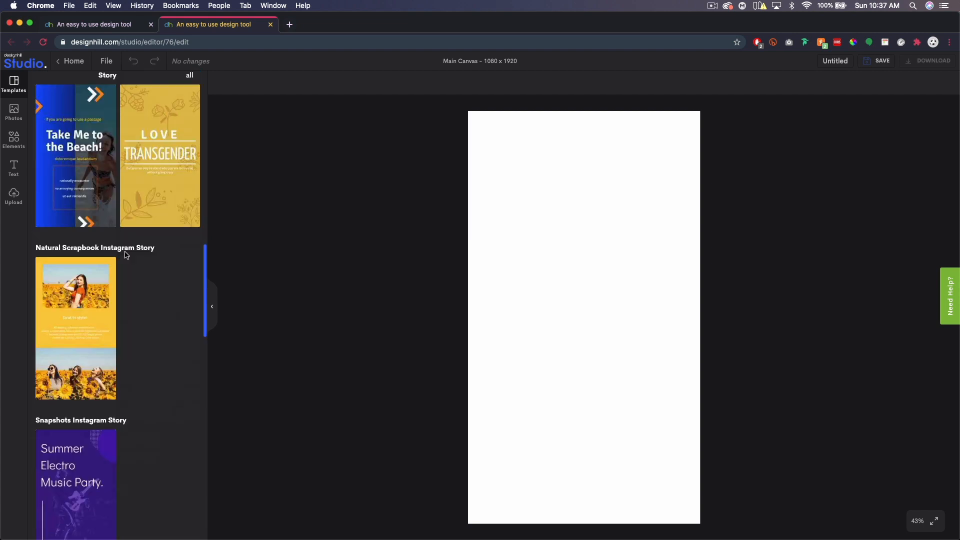
scroll(128, 297, down, 15)
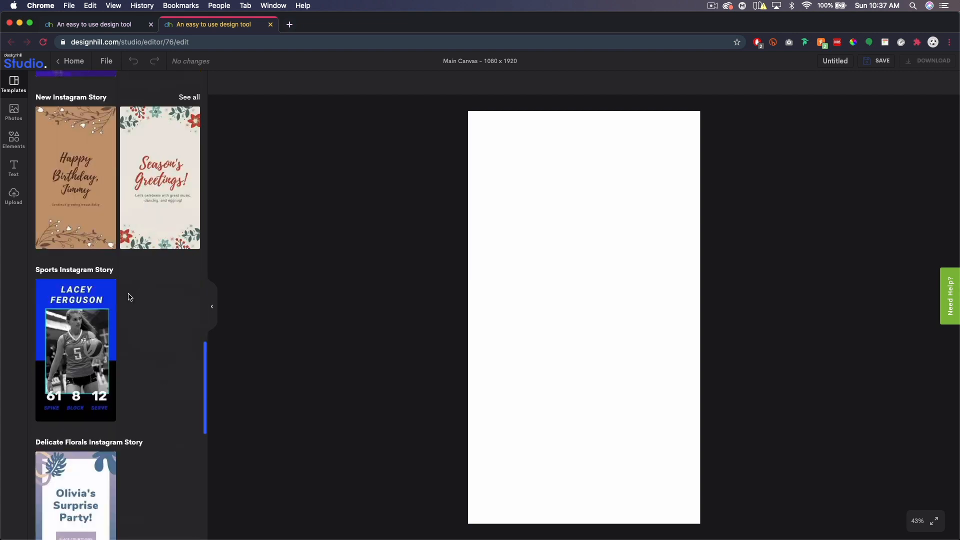
scroll(128, 297, down, 15)
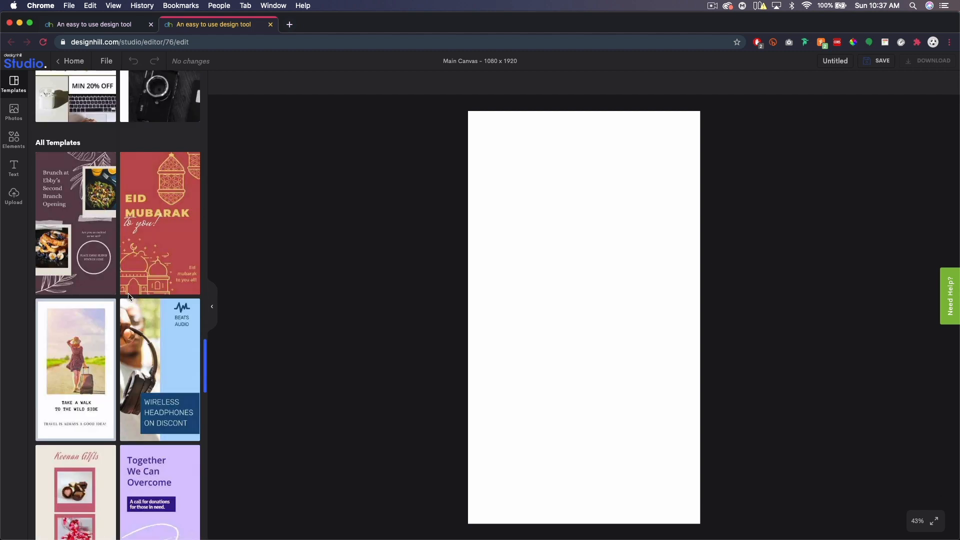
scroll(129, 297, down, 10)
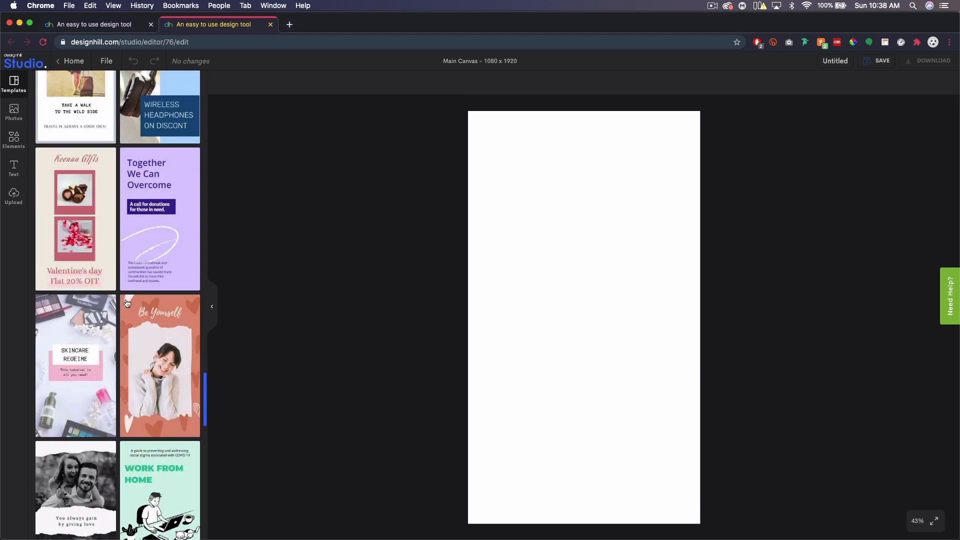
scroll(126, 302, down, 5)
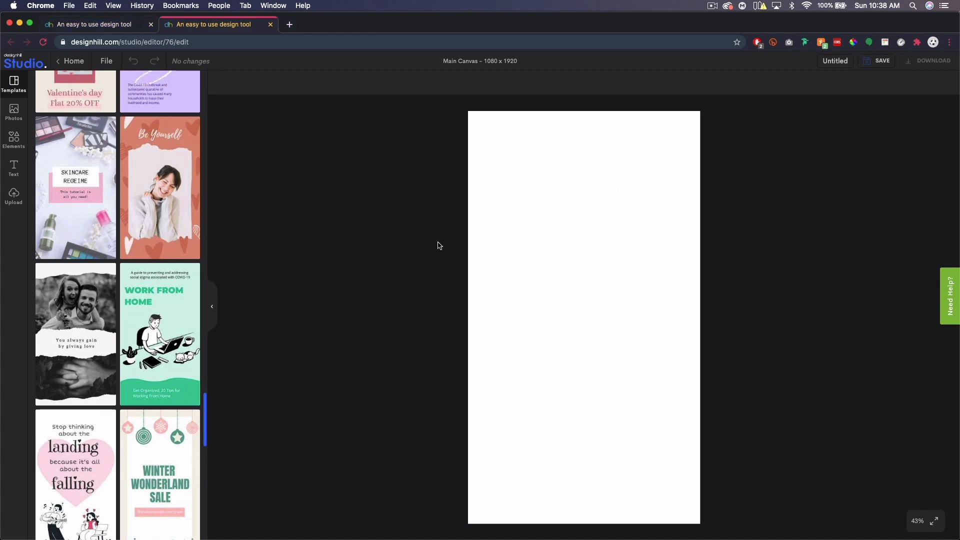
scroll(117, 248, down, 3)
scroll(116, 273, down, 8)
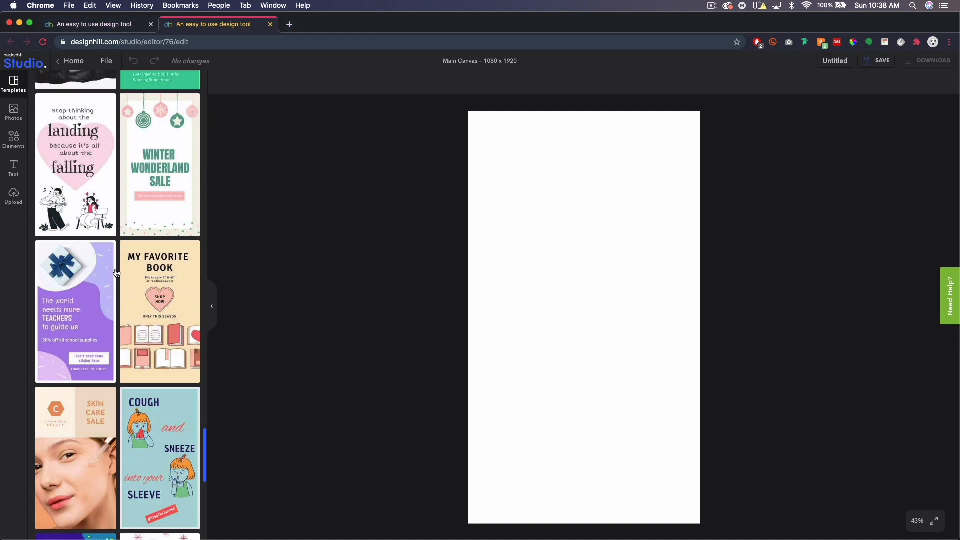
scroll(117, 273, down, 2)
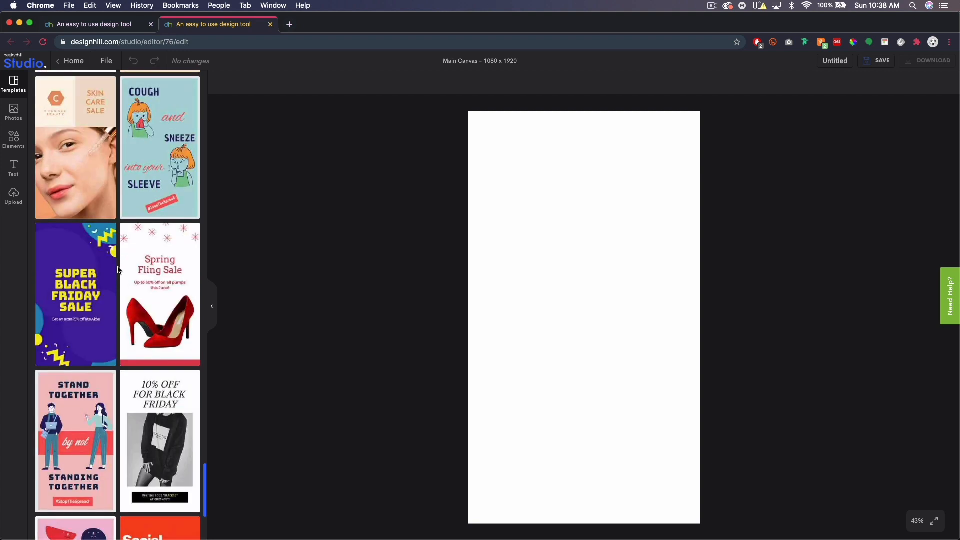
scroll(122, 263, down, 3)
scroll(124, 255, down, 3)
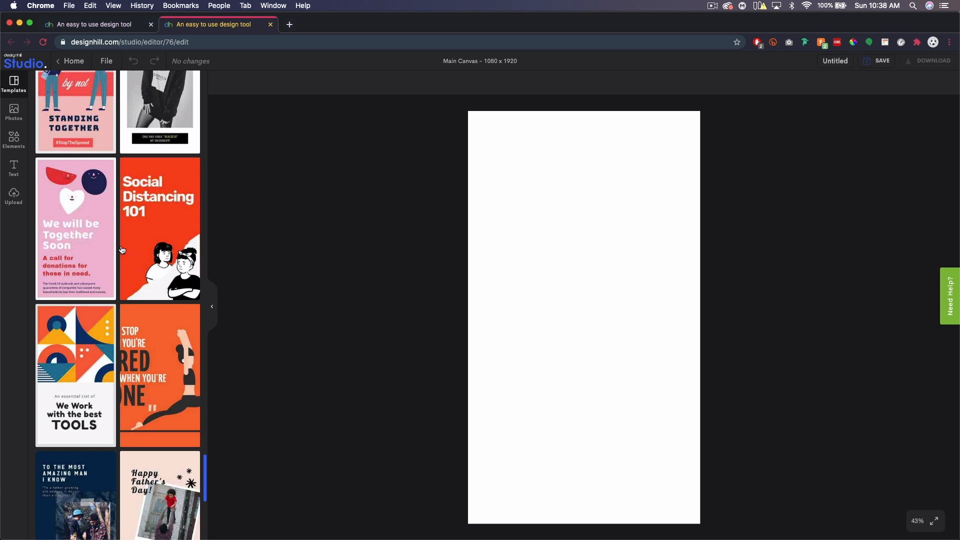
scroll(122, 250, down, 6)
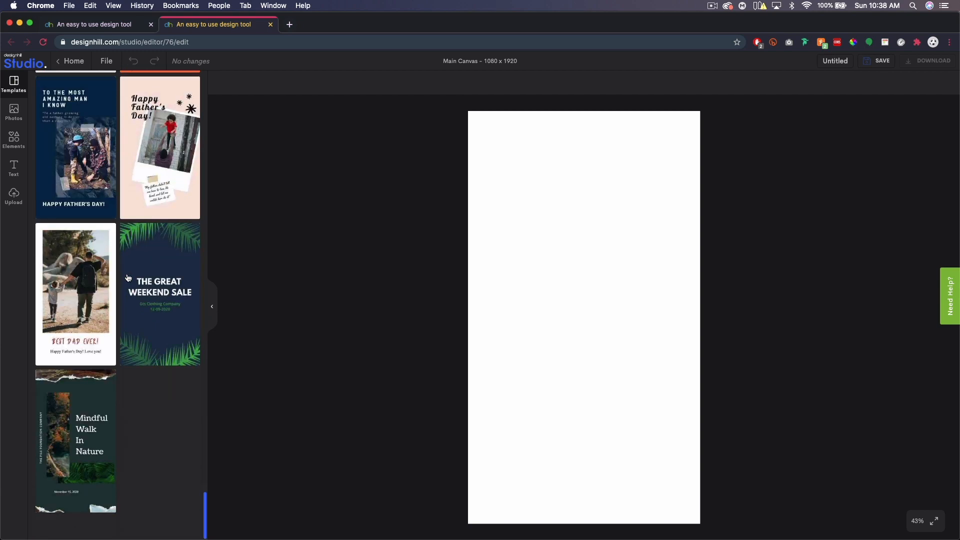
scroll(160, 336, up, 15)
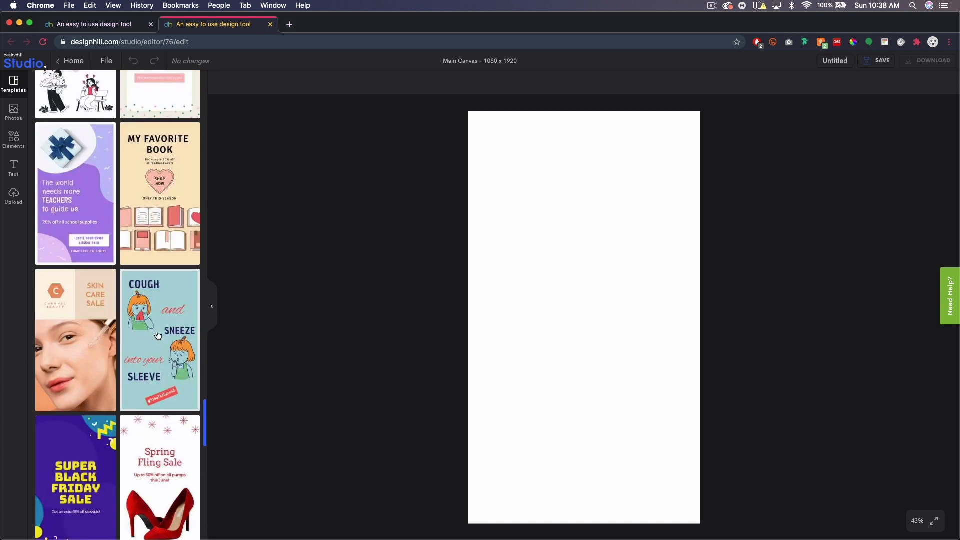
scroll(158, 336, up, 10)
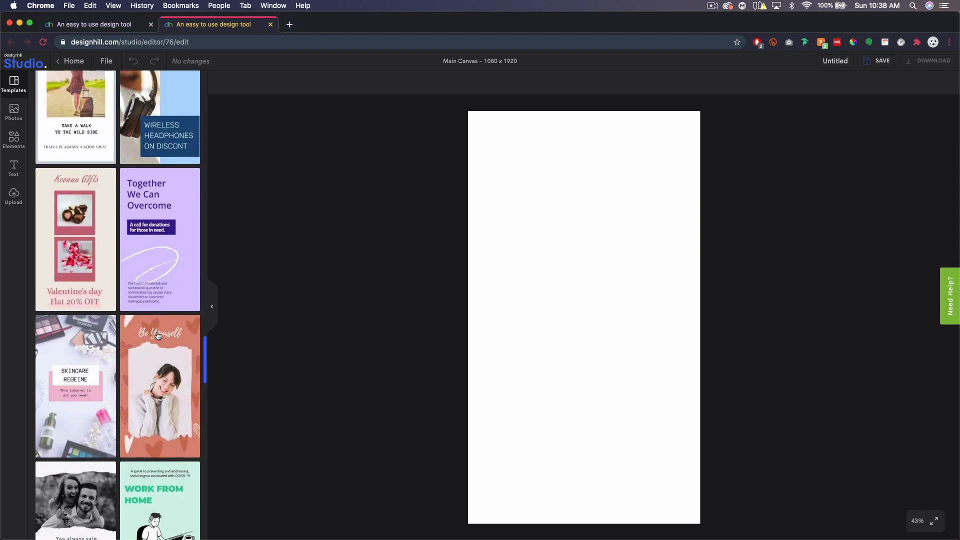
scroll(158, 336, up, 20)
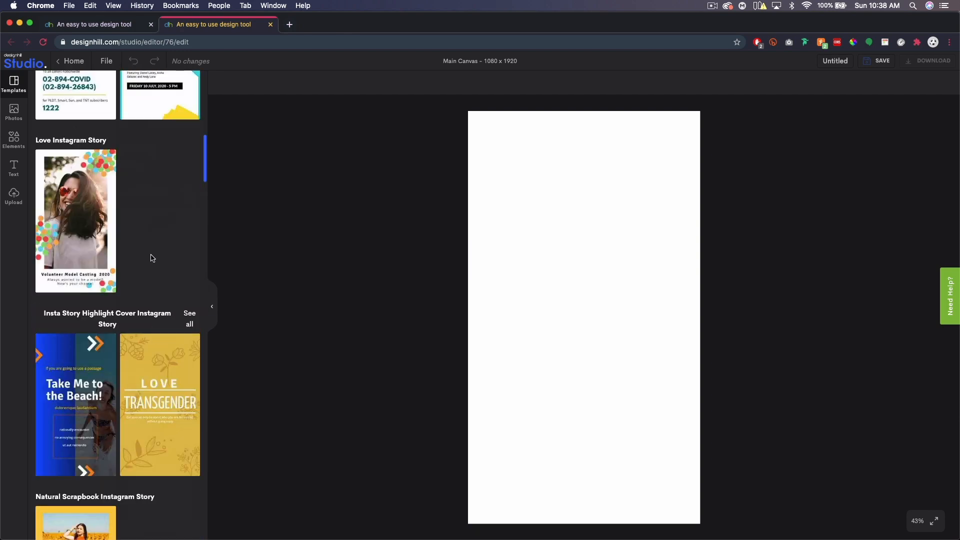
Search the stock photo library for 'soccer' and scroll through the results.
click(14, 112)
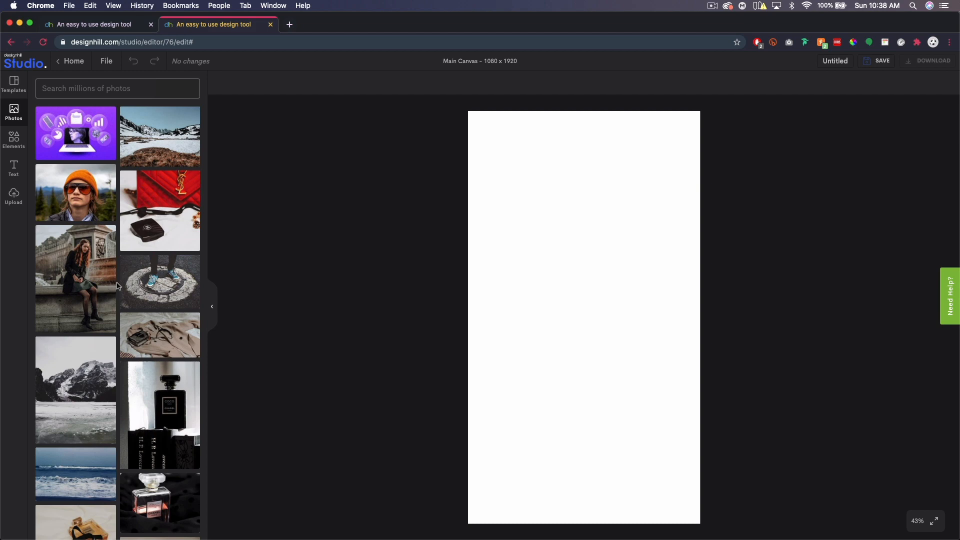
scroll(119, 286, down, 15)
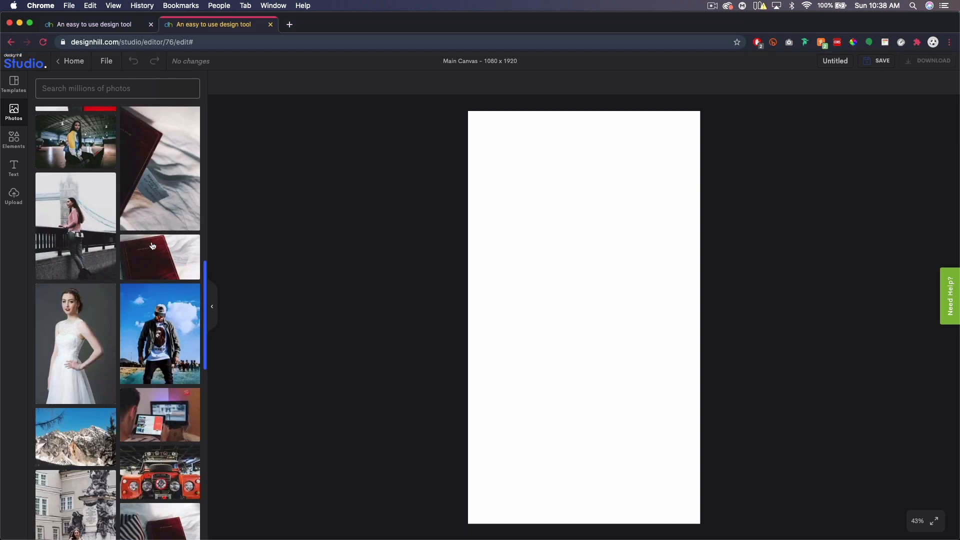
text(soccer)
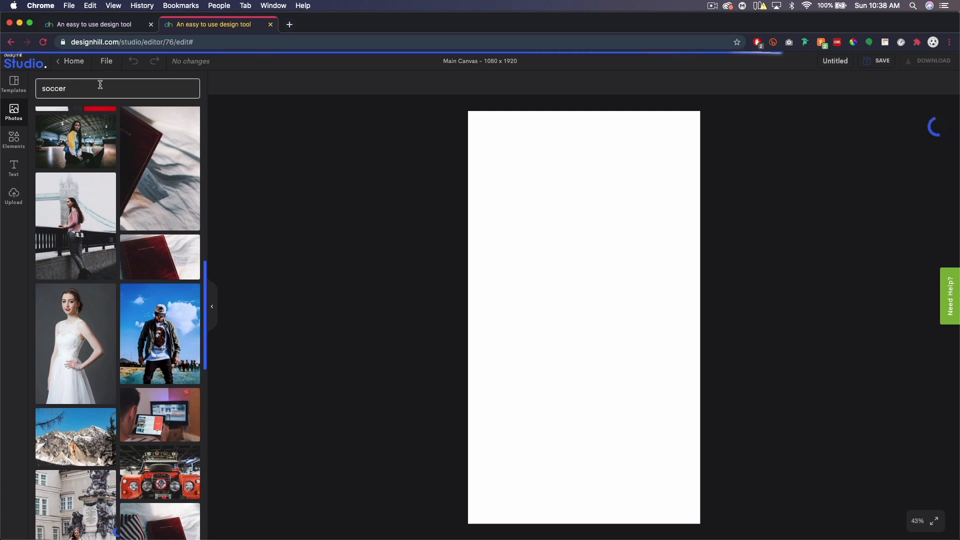
scroll(124, 150, down, 3)
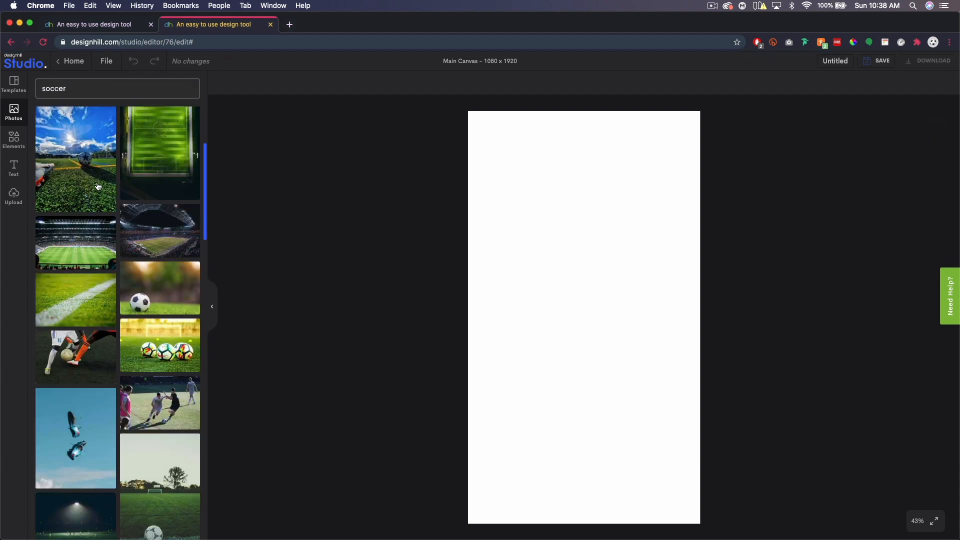
scroll(141, 294, down, 5)
scroll(141, 294, down, 6)
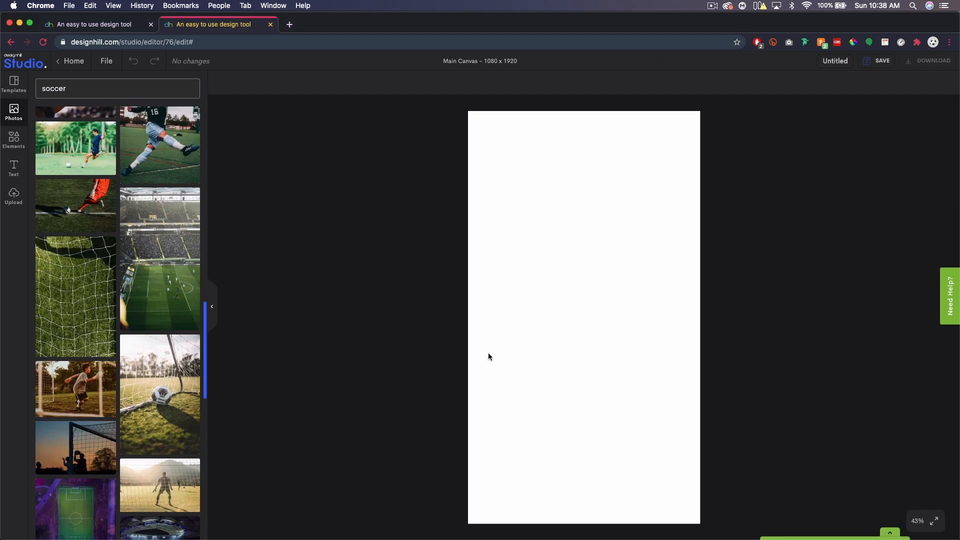
scroll(100, 258, down, 4)
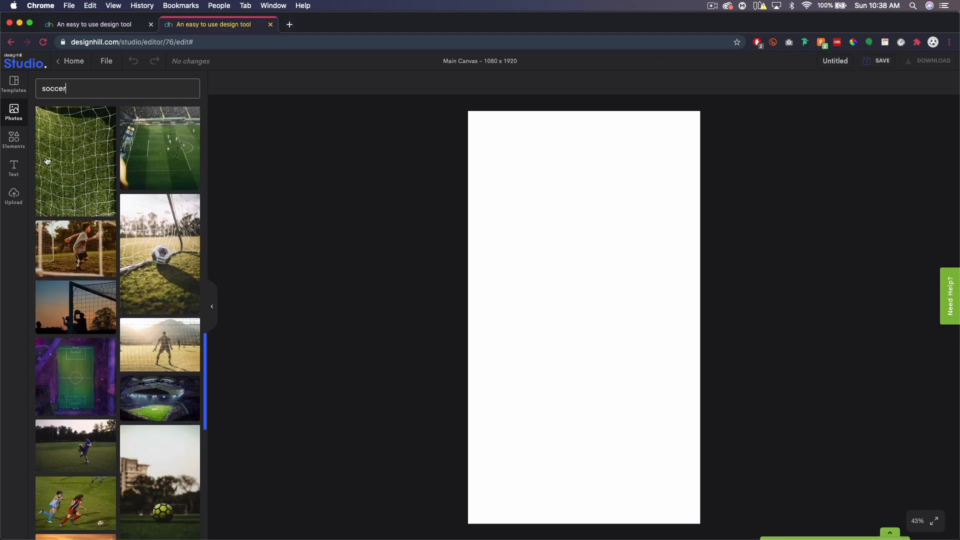
Look over the shapes and text presets, then show uploads and select the canvas background.
click(11, 140)
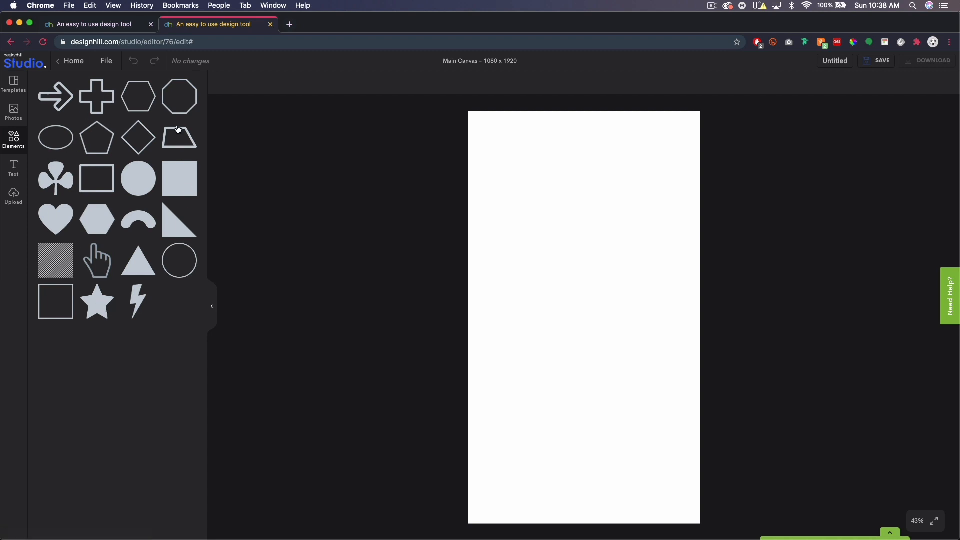
click(15, 169)
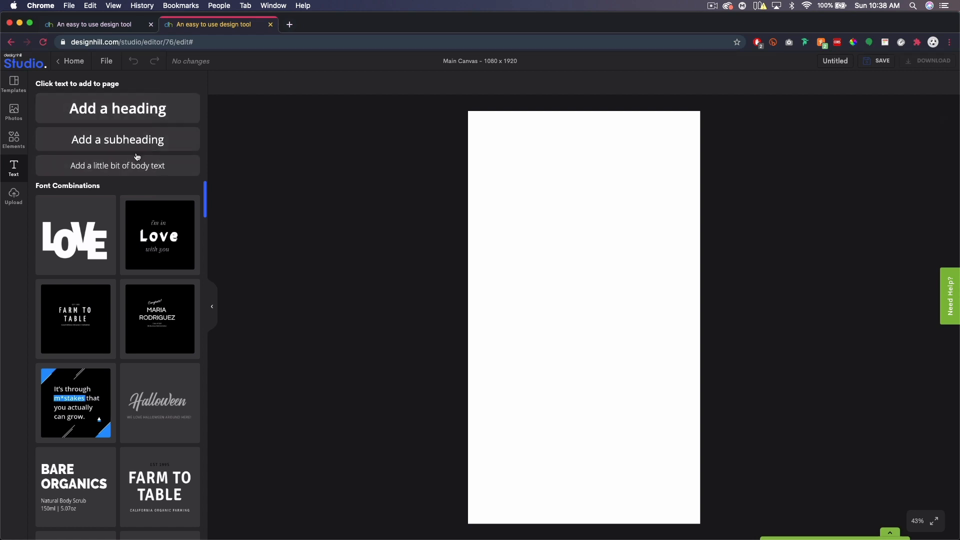
scroll(127, 290, down, 6)
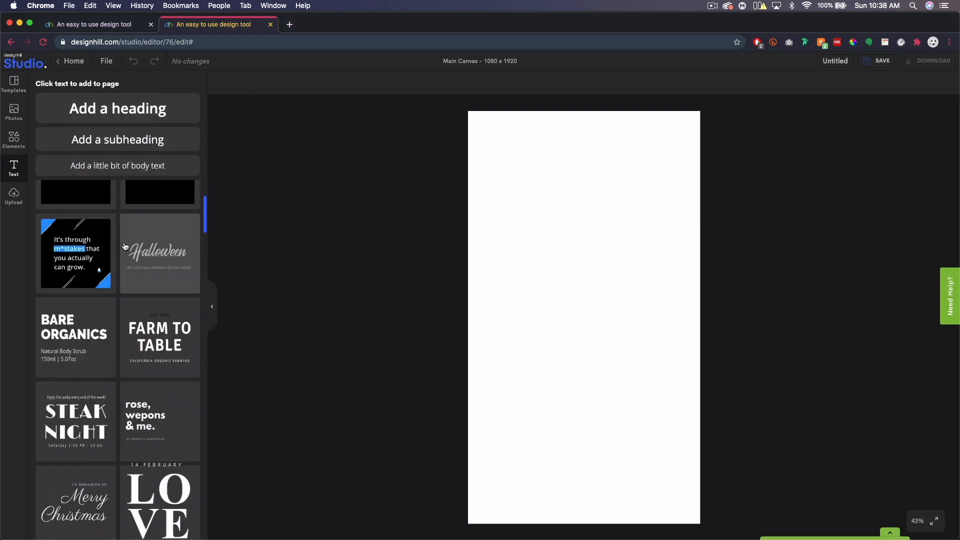
scroll(127, 290, down, 6)
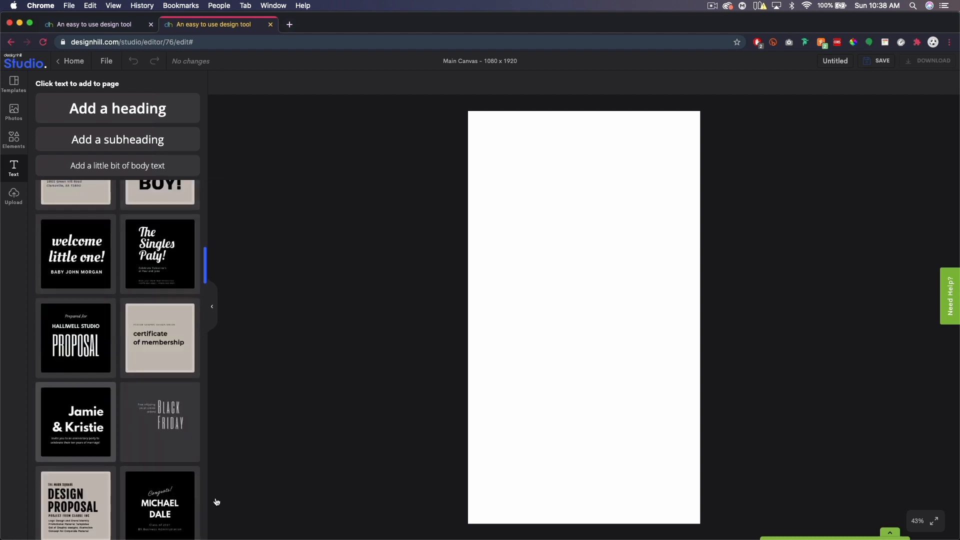
scroll(121, 346, down, 10)
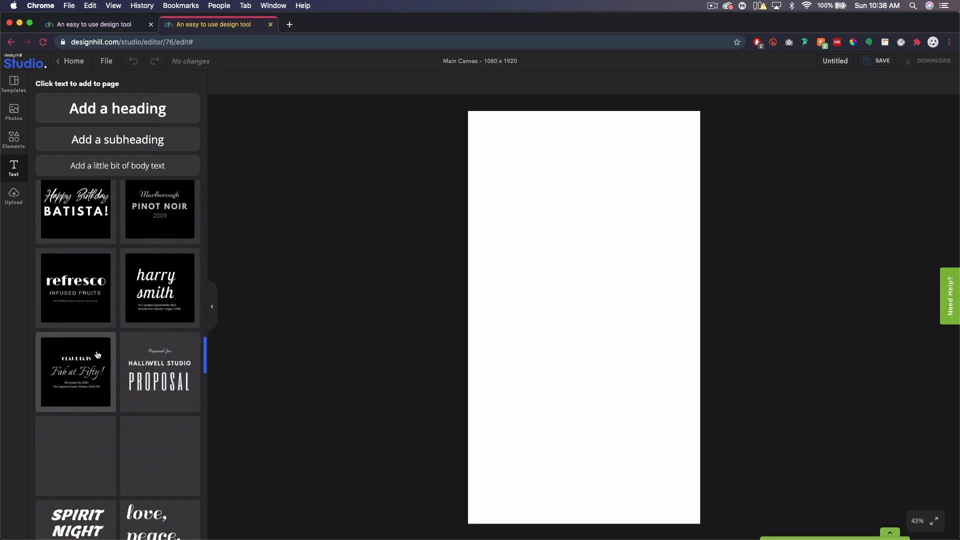
scroll(97, 355, down, 5)
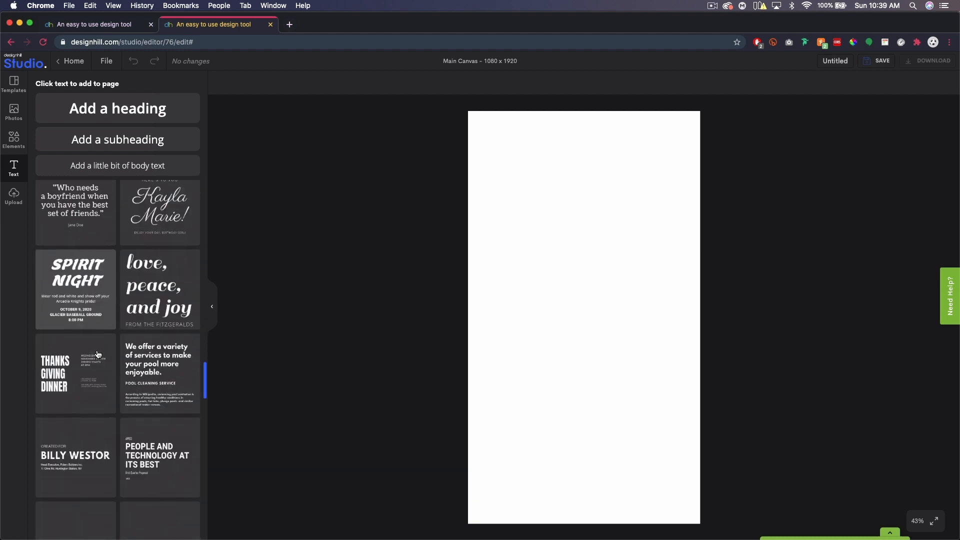
click(13, 200)
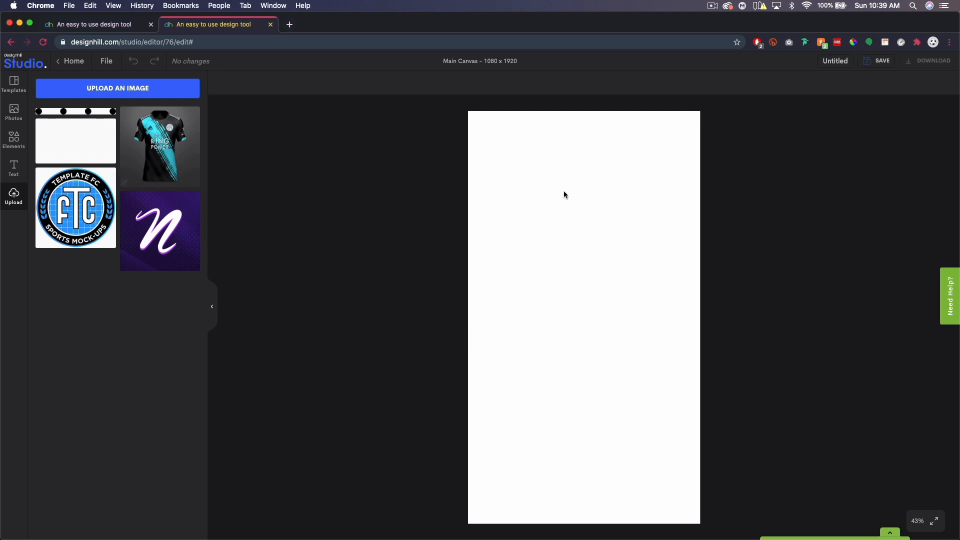
click(627, 212)
Set the story background colour to bright blue #00AEFF.
click(223, 86)
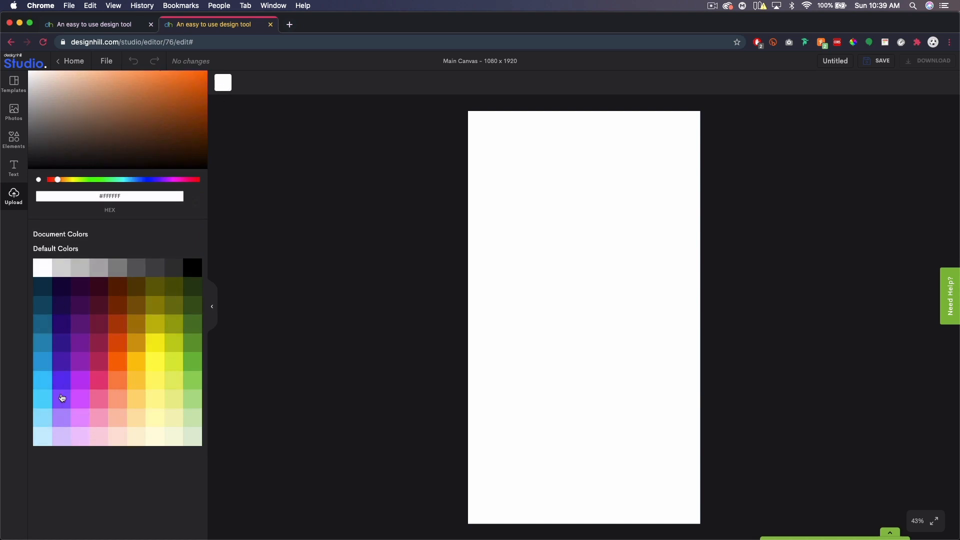
click(42, 384)
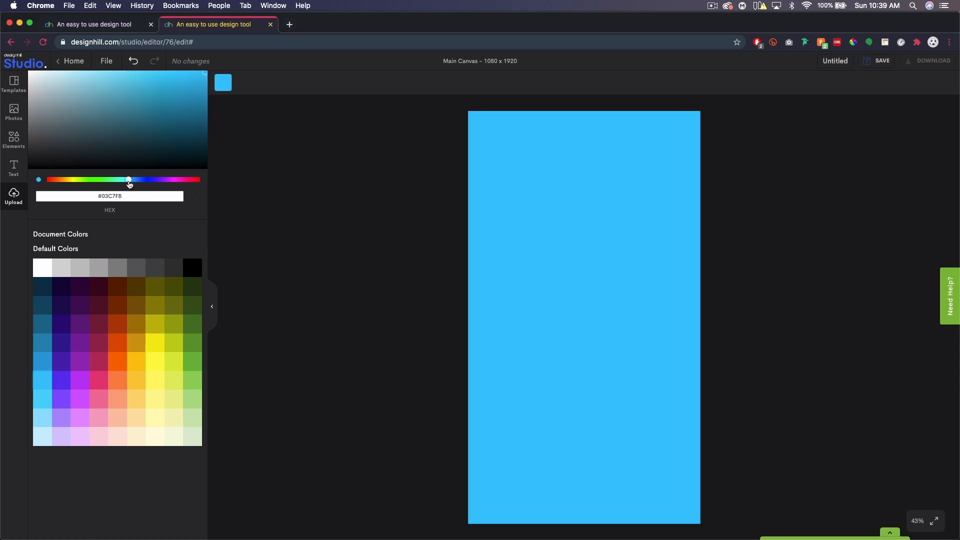
drag(130, 184, 132, 184)
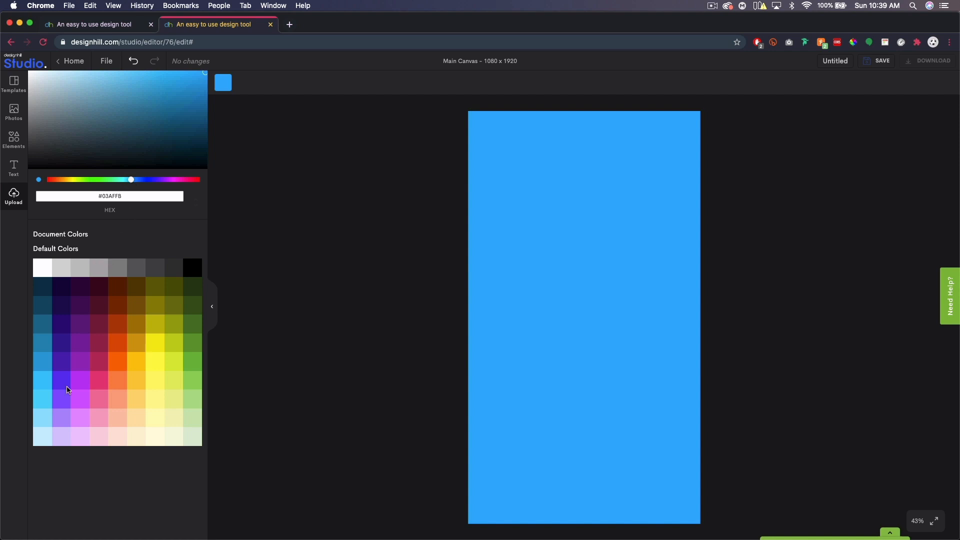
triple_click(81, 196)
click(132, 197)
triple_click(78, 197)
drag(205, 86, 233, 60)
click(20, 150)
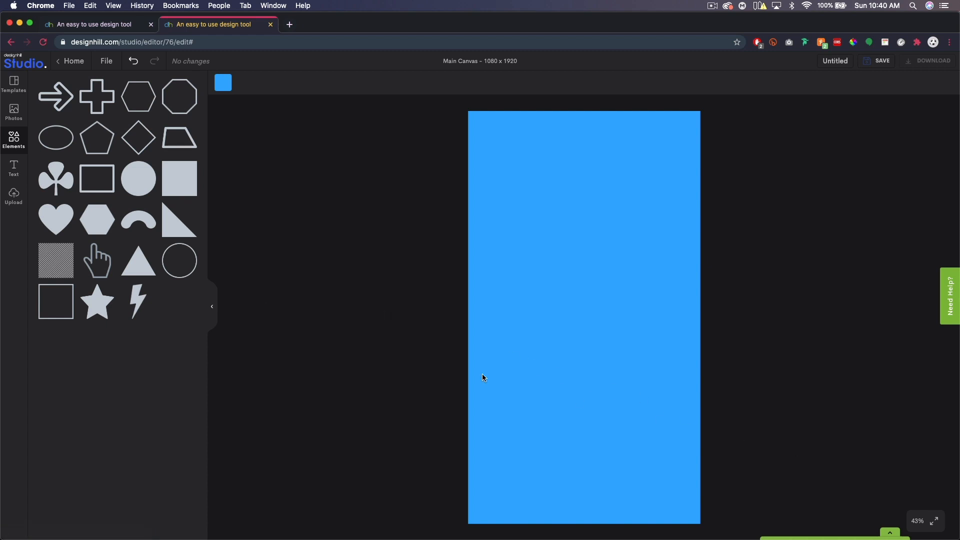
Add a right triangle and stretch it into a low wedge spanning the canvas width.
click(174, 224)
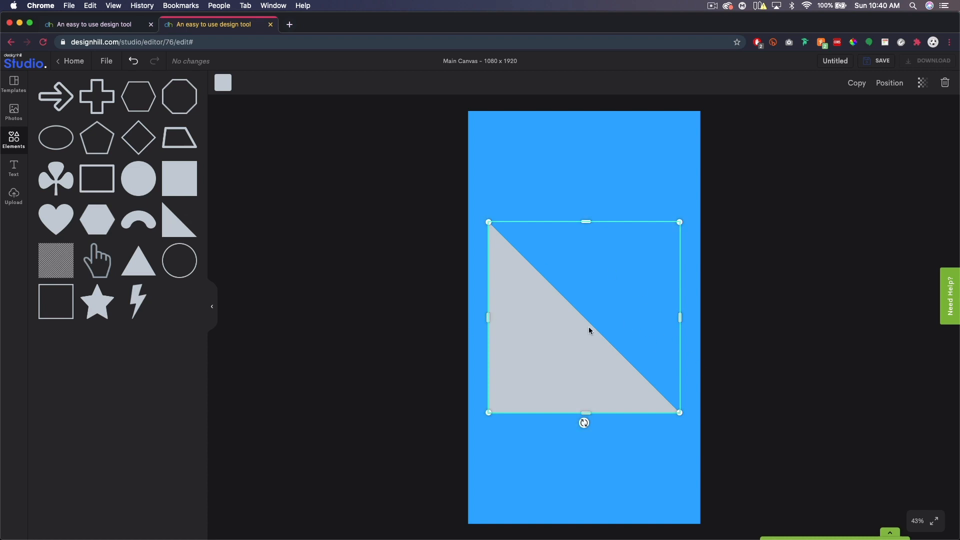
drag(488, 319, 465, 320)
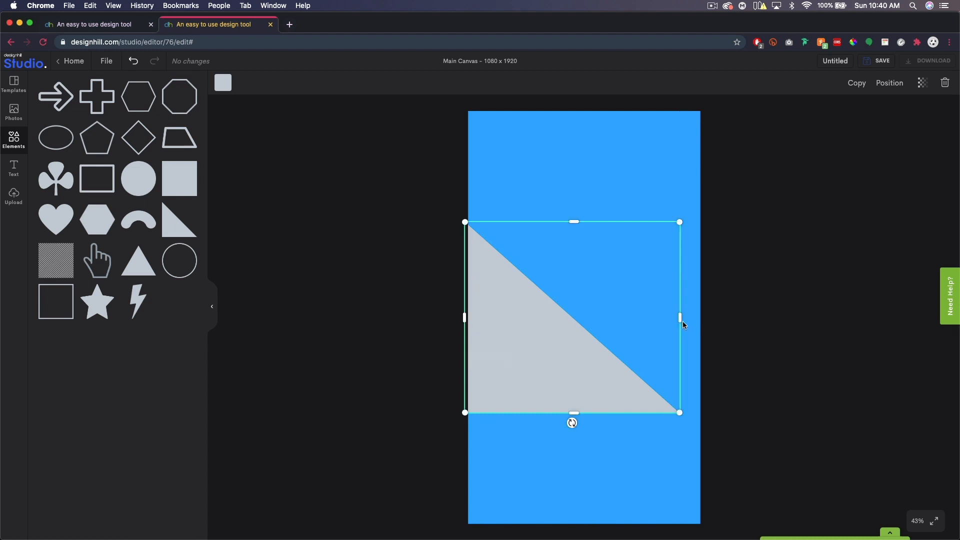
drag(681, 320, 748, 322)
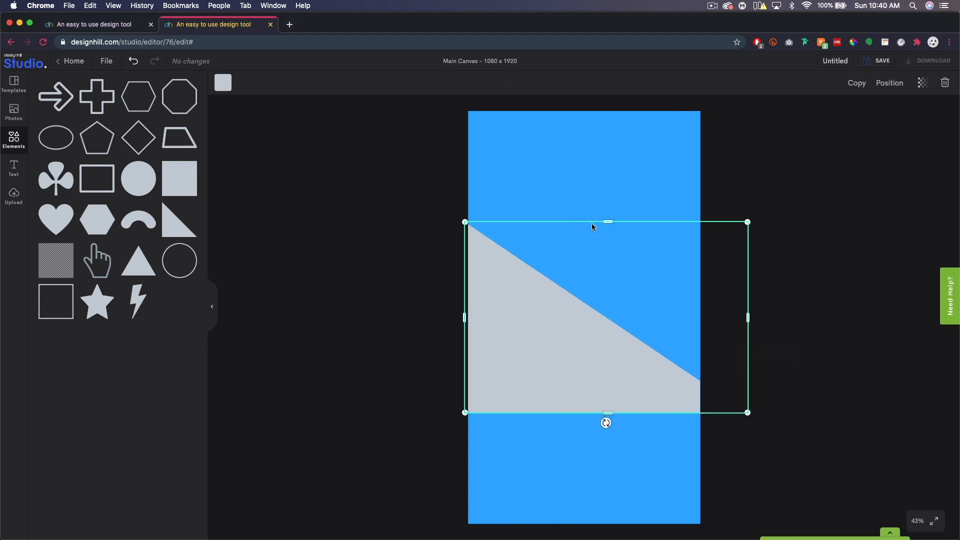
drag(606, 221, 610, 325)
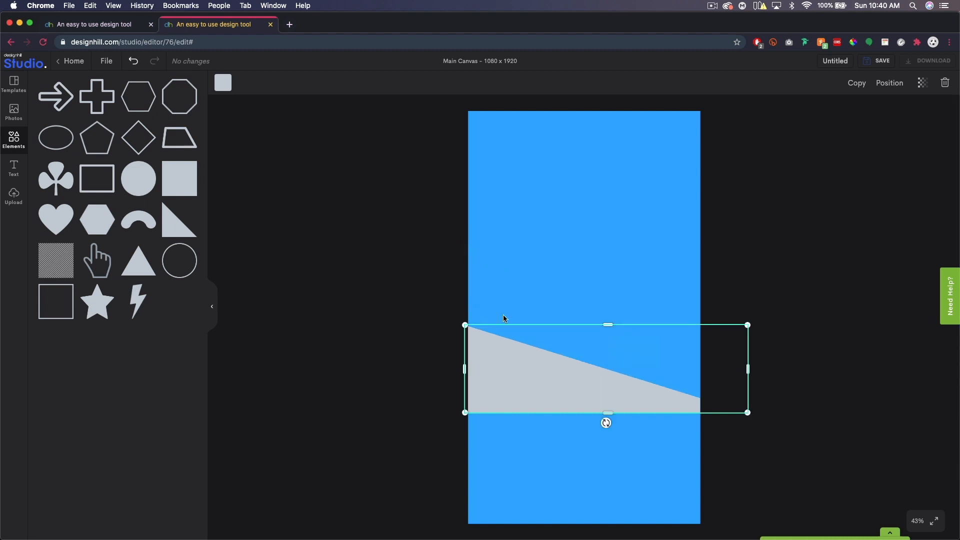
Make the wedge white, lower it slightly, and add a square shape.
click(223, 83)
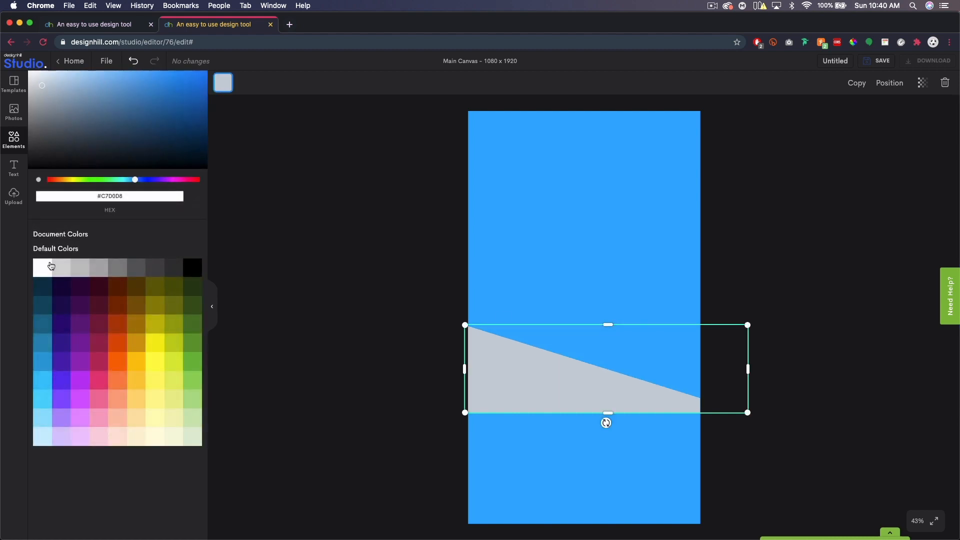
click(50, 266)
drag(515, 380, 514, 410)
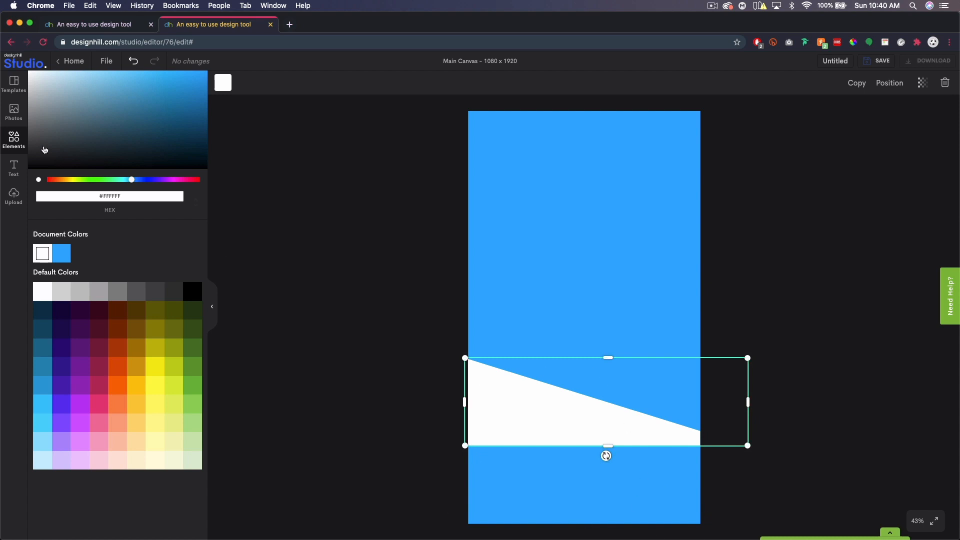
click(14, 139)
click(176, 179)
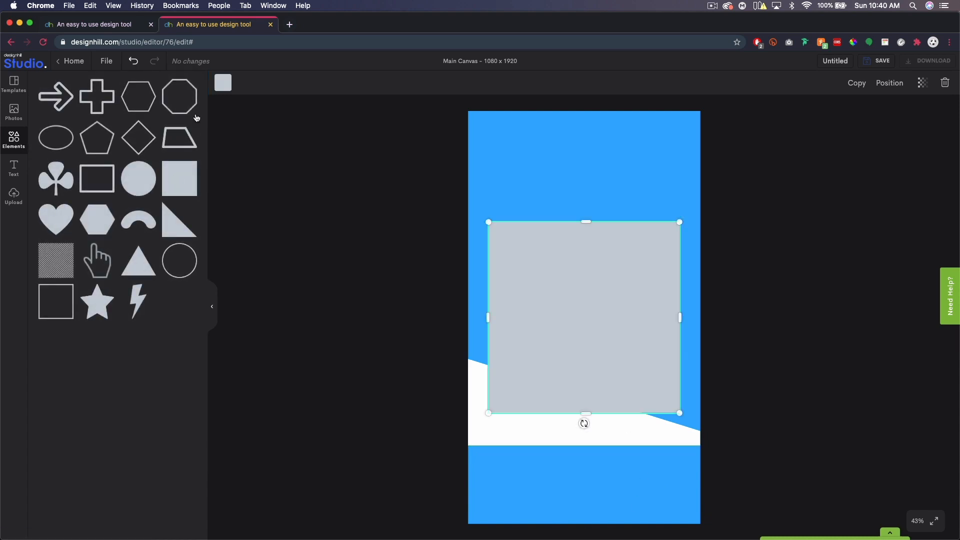
Make the square white and stretch it across the story bottom below the wedge.
click(223, 82)
click(43, 254)
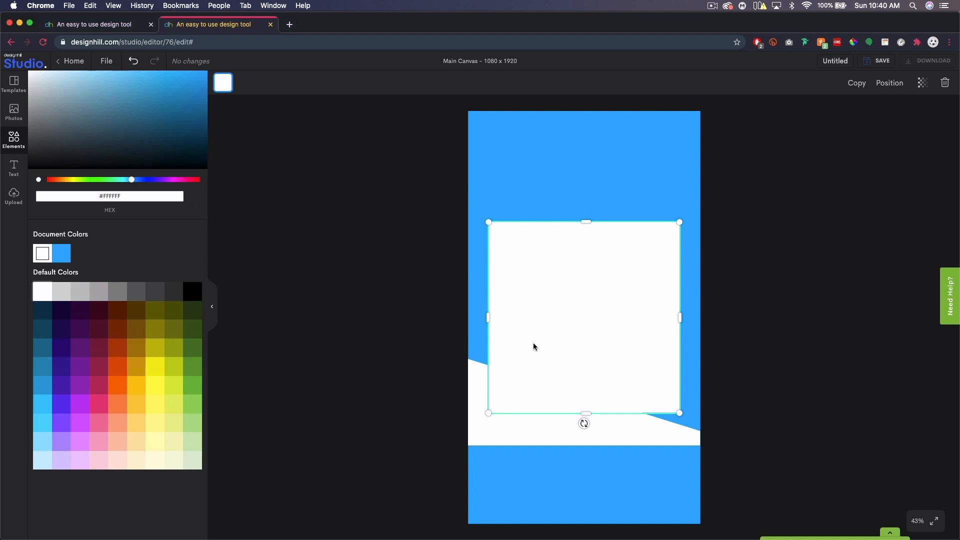
drag(590, 272, 542, 378)
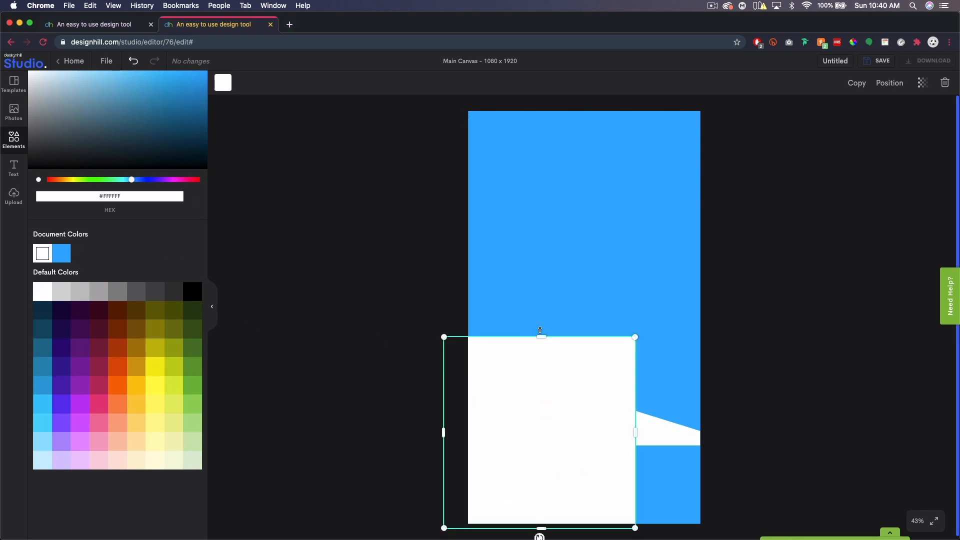
drag(541, 336, 540, 425)
drag(634, 479, 731, 480)
click(864, 413)
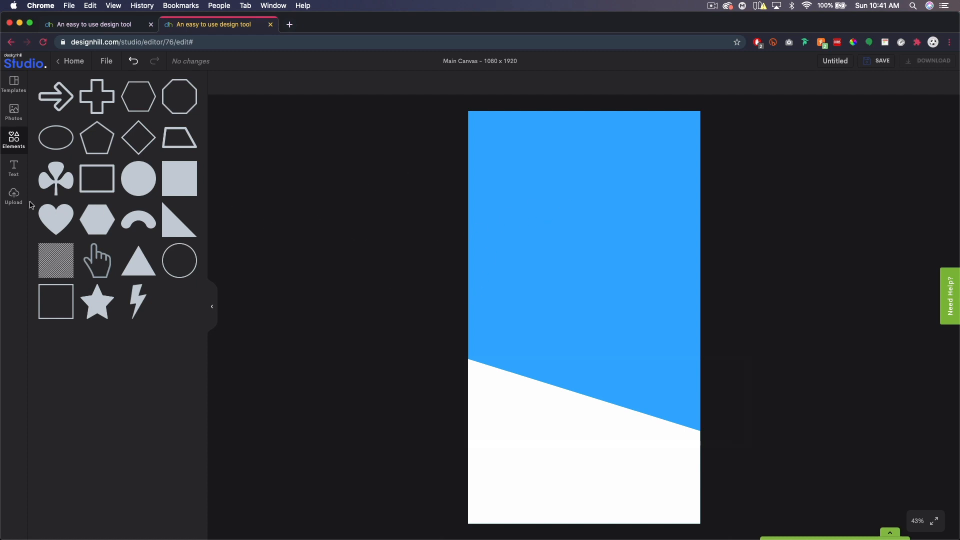
click(14, 195)
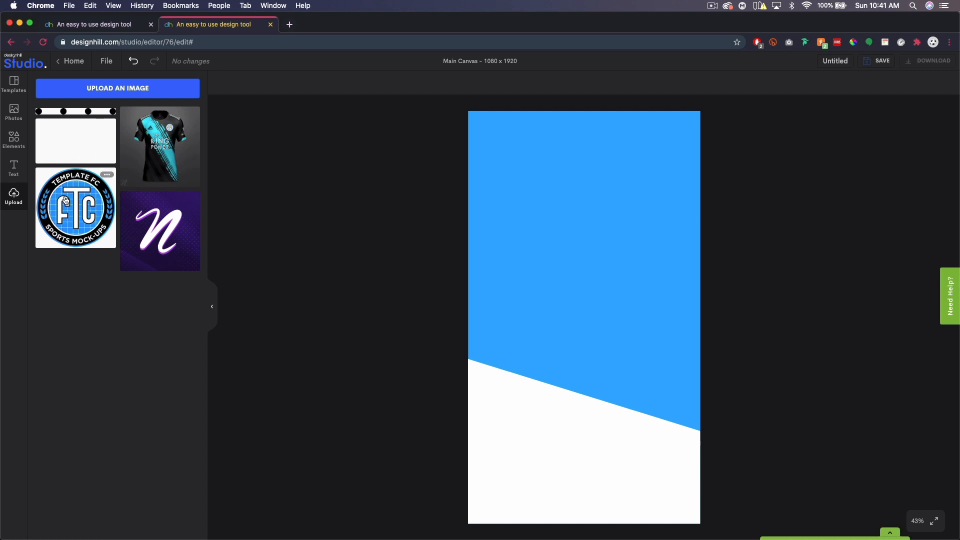
Add the uploaded white grid image and resize it to cover the blue upper area.
click(95, 85)
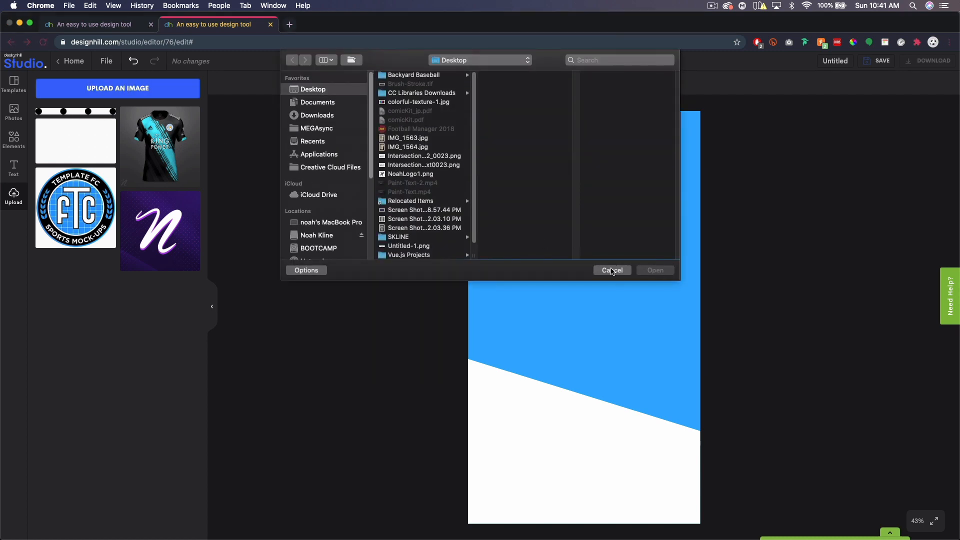
click(612, 270)
click(62, 149)
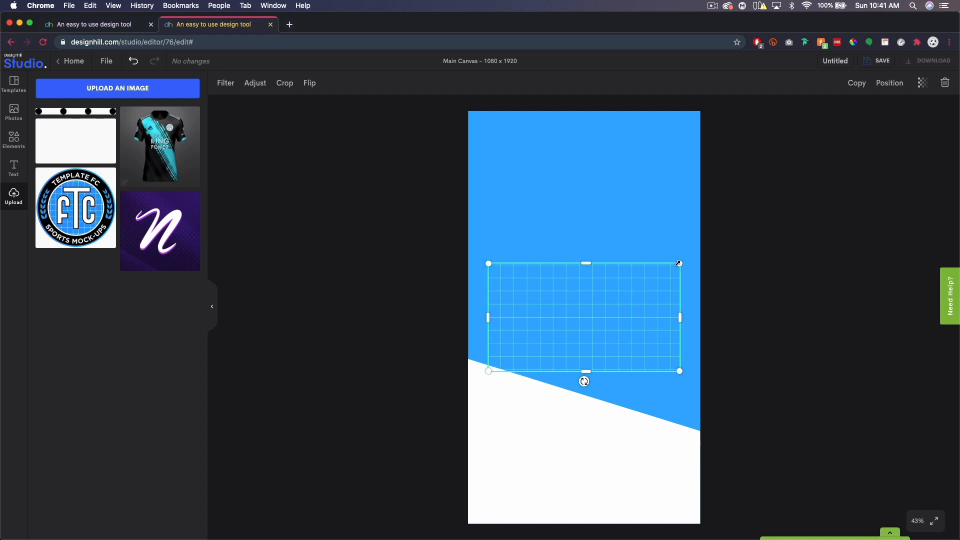
drag(679, 263, 928, 123)
drag(627, 208, 552, 201)
drag(403, 357, 300, 500)
drag(578, 415, 578, 452)
drag(640, 259, 648, 253)
drag(583, 417, 586, 449)
drag(625, 288, 637, 277)
click(780, 487)
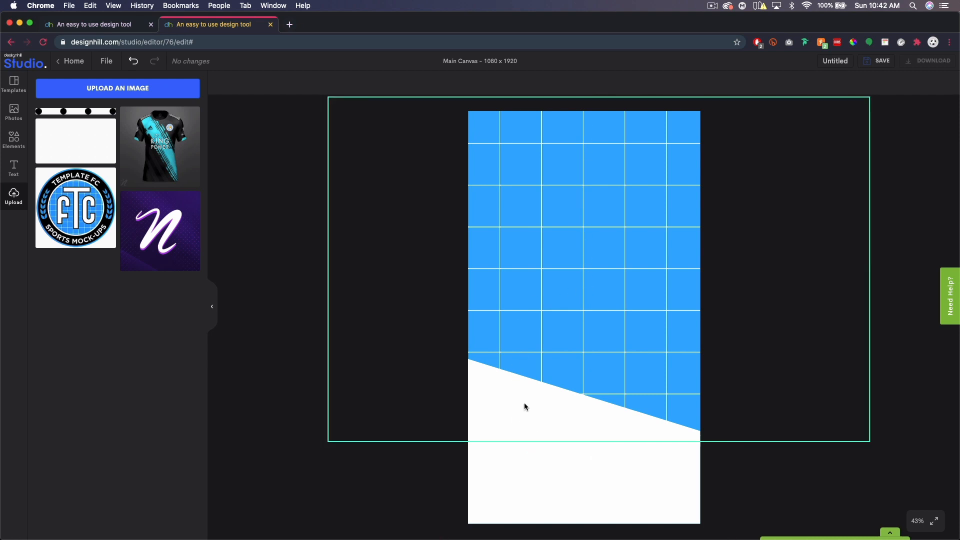
Temporarily colour the slanted shape black to see where the grid overlaps it.
click(565, 468)
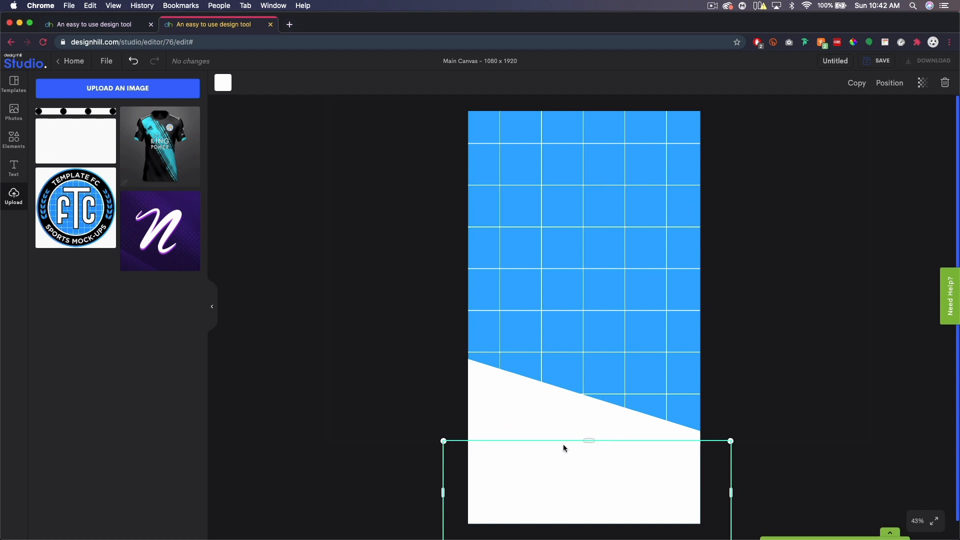
drag(658, 307, 659, 269)
click(512, 425)
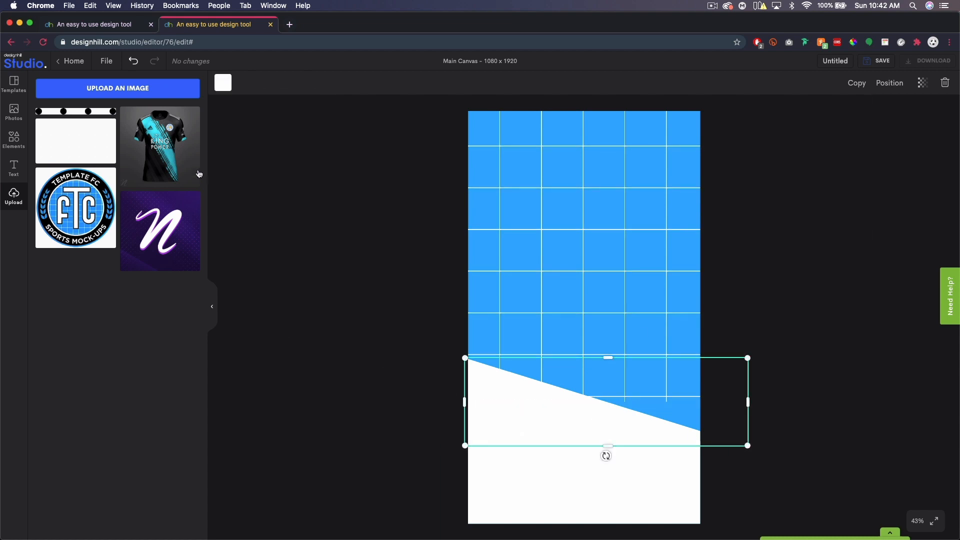
click(223, 82)
click(192, 270)
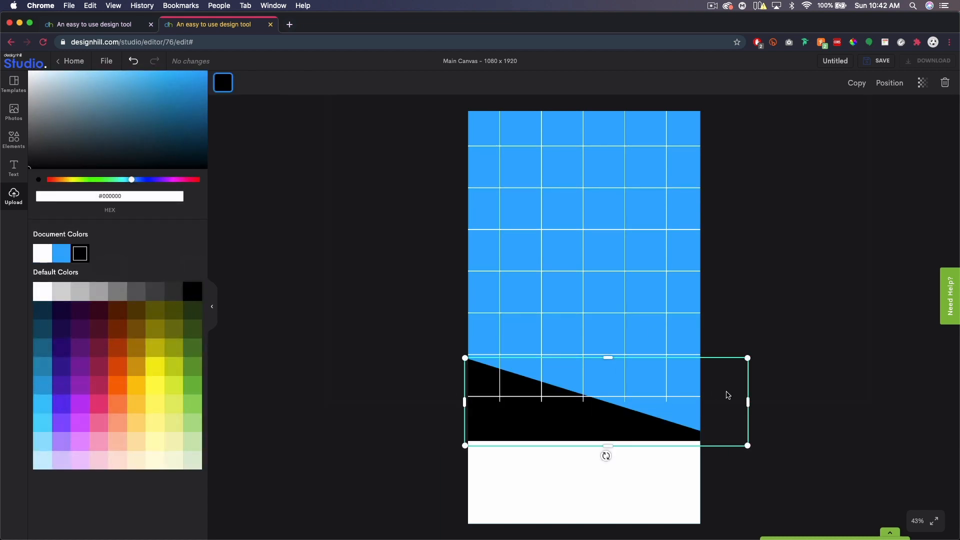
Send the grid pattern back two layers, behind the slanted shape.
drag(626, 254, 622, 264)
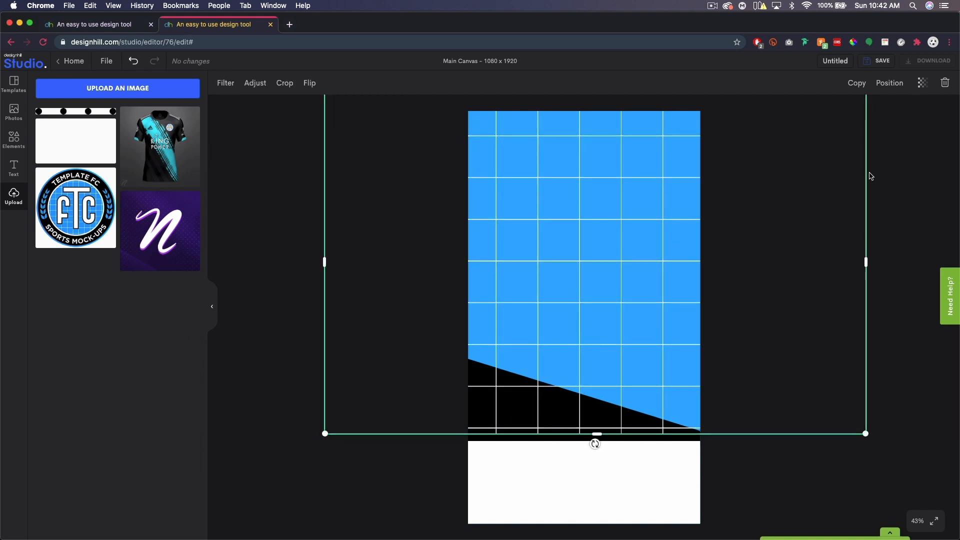
click(887, 86)
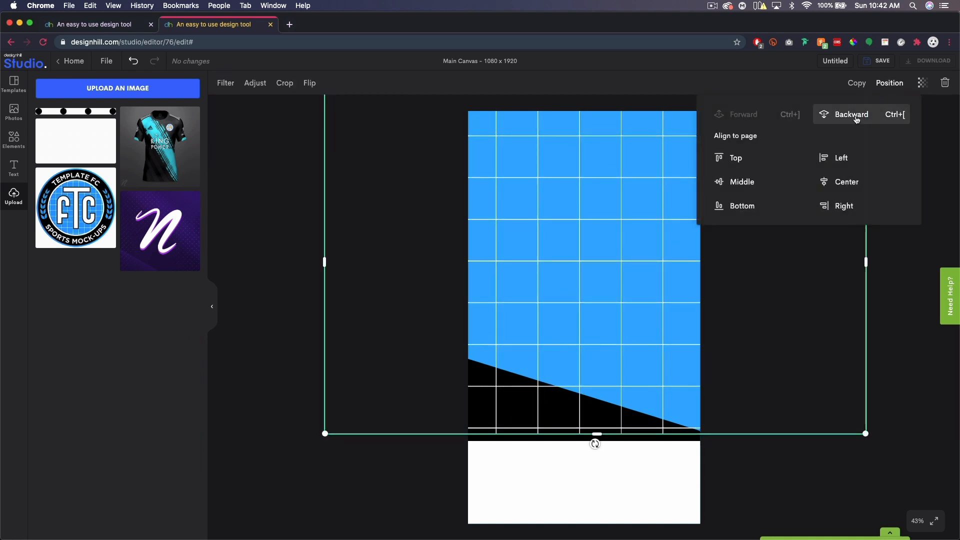
click(844, 120)
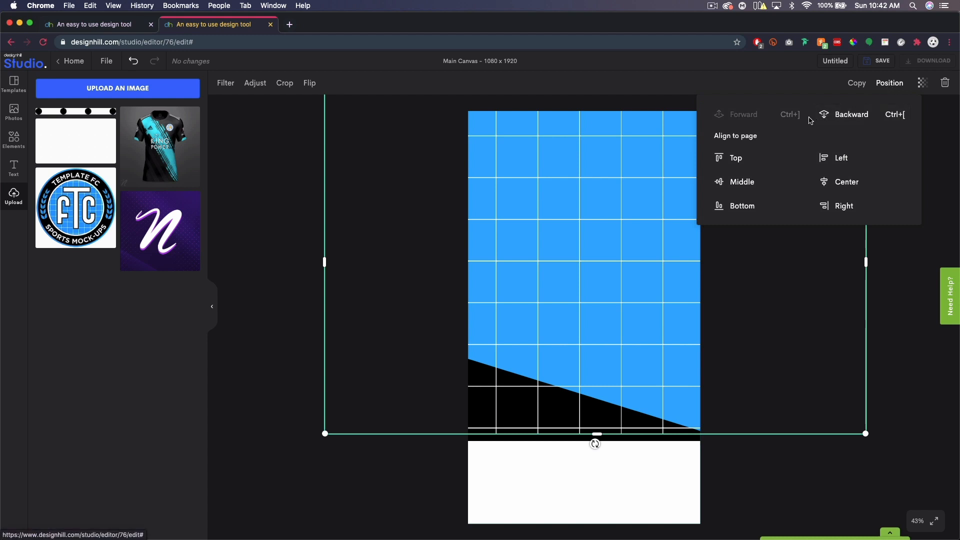
click(845, 120)
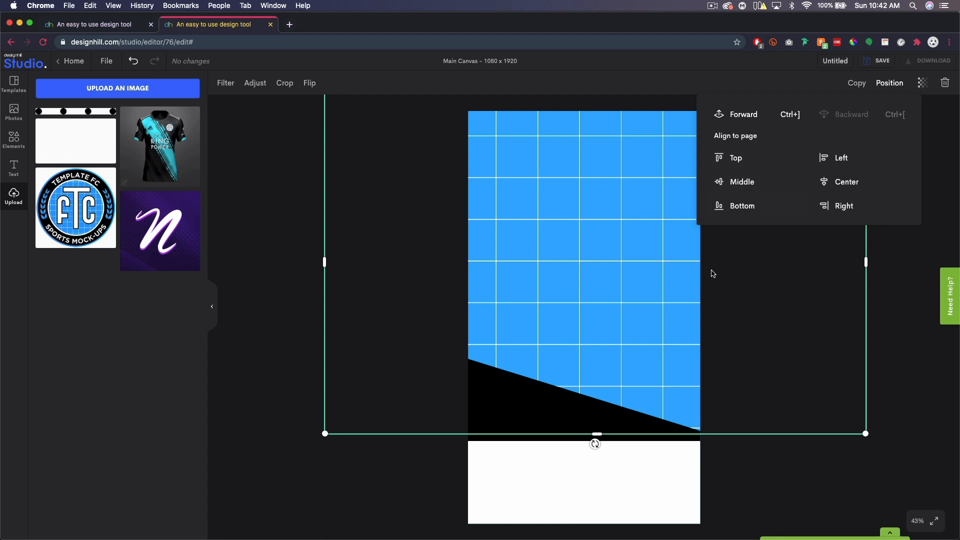
click(797, 475)
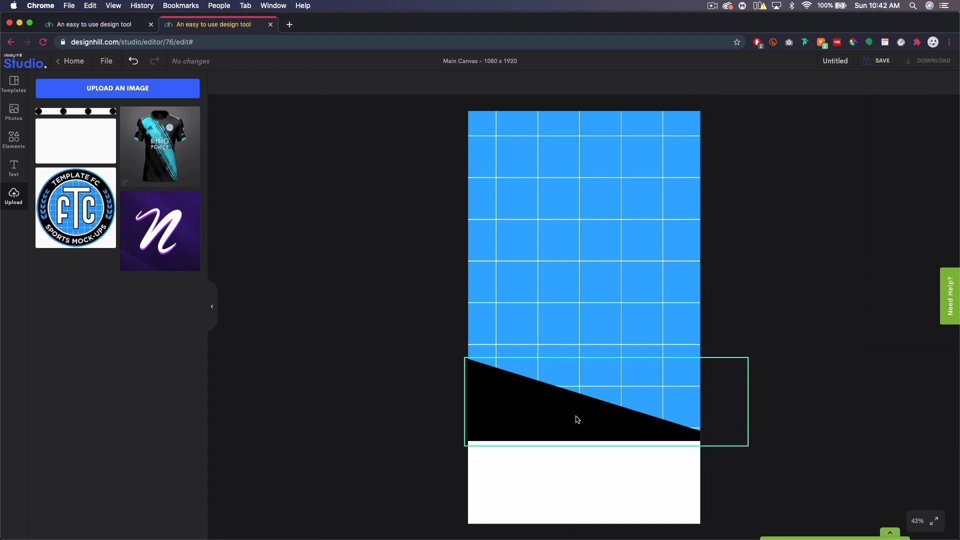
Restore the slanted shape to white and nudge the grid slightly right and down.
click(499, 423)
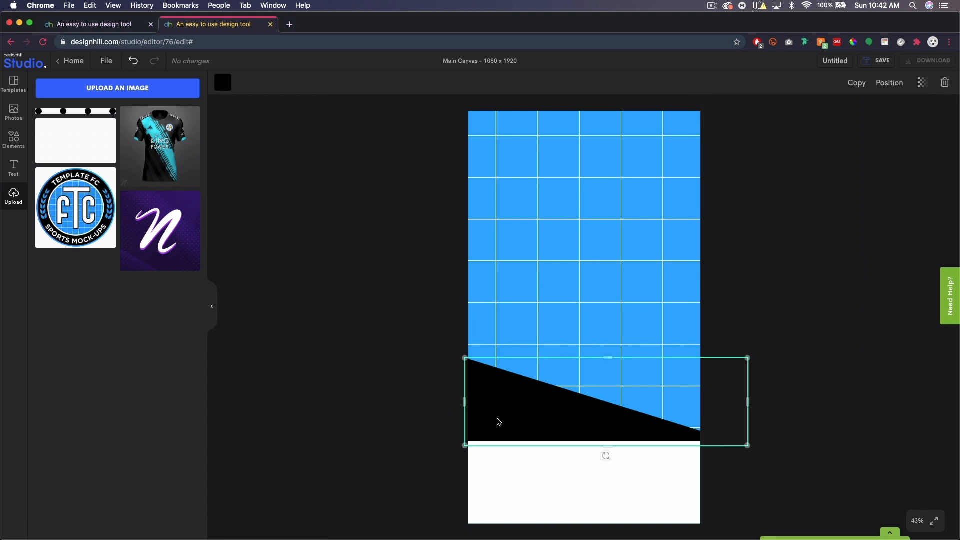
click(218, 84)
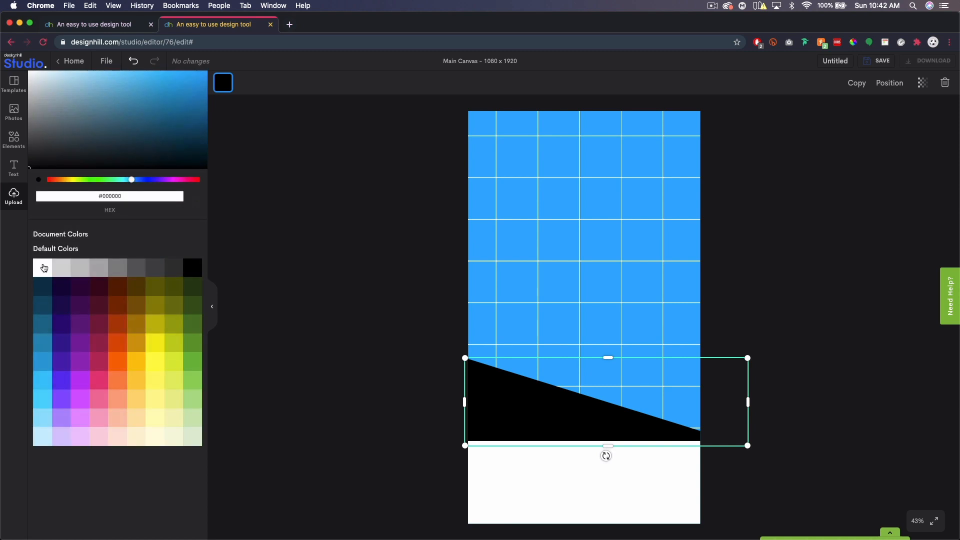
click(41, 268)
click(828, 391)
click(828, 391)
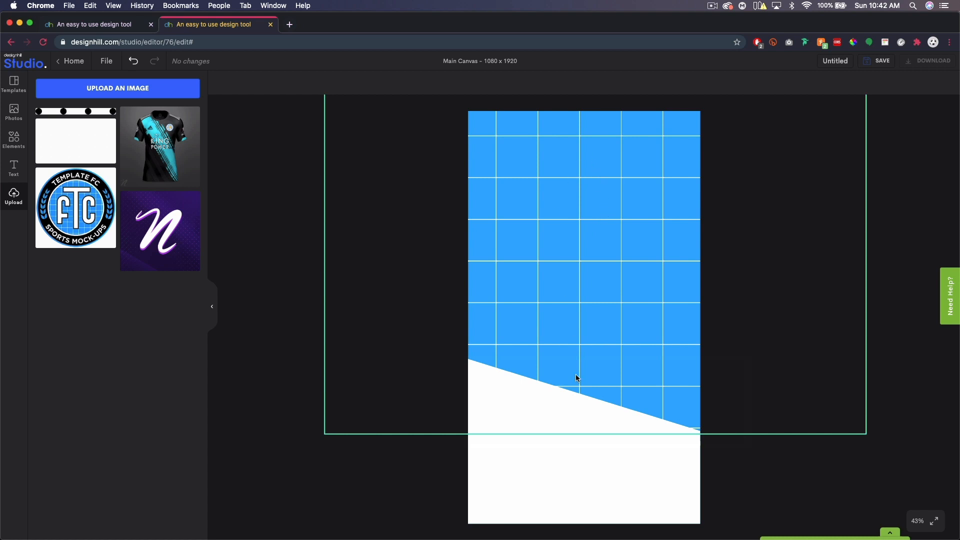
drag(612, 188, 617, 196)
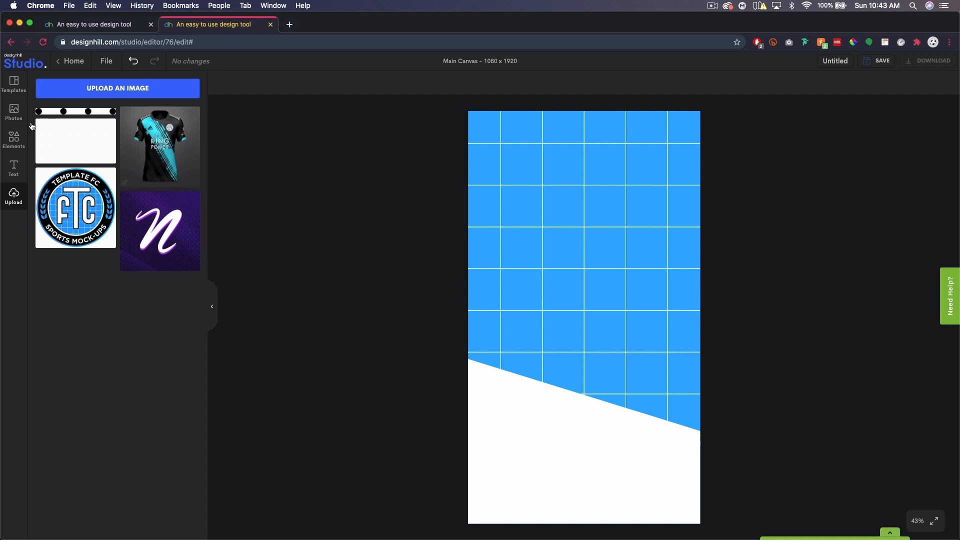
Add a square, fill it black, and move it slightly down.
click(19, 147)
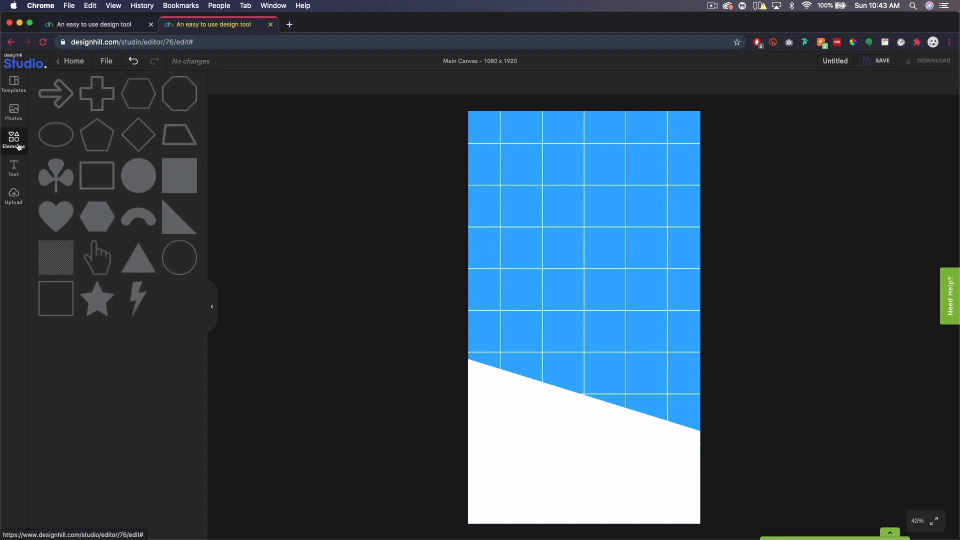
click(175, 179)
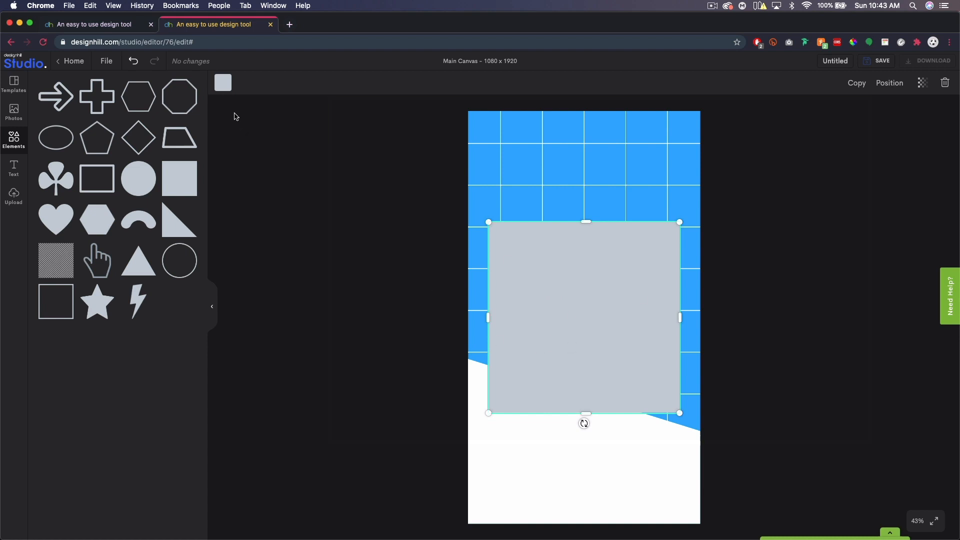
click(223, 82)
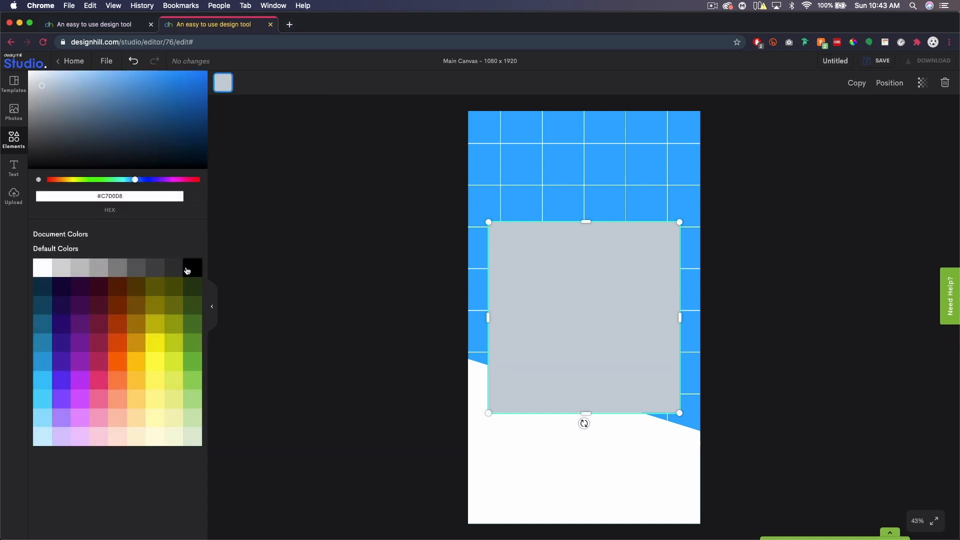
click(187, 270)
drag(583, 269, 578, 300)
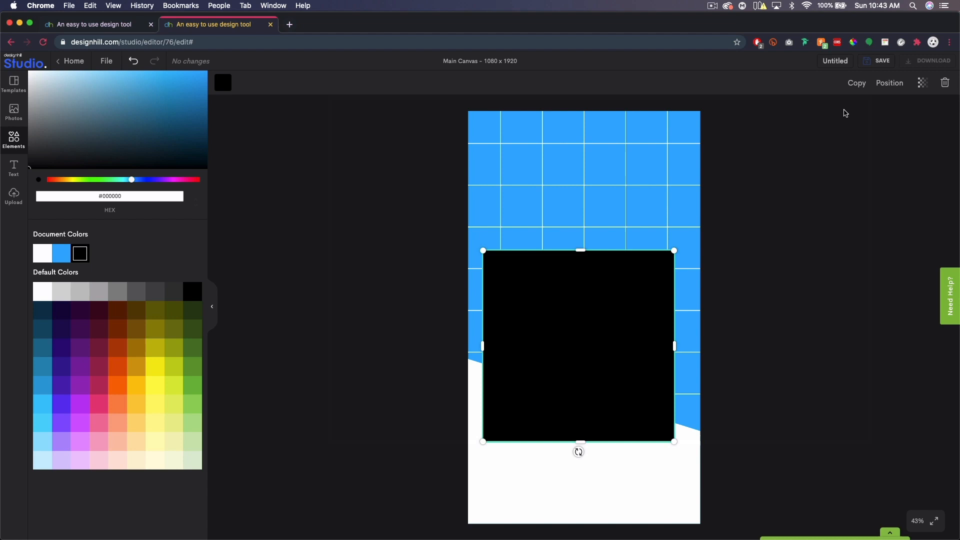
Duplicate the black square and offset the copy down and to the left.
click(856, 83)
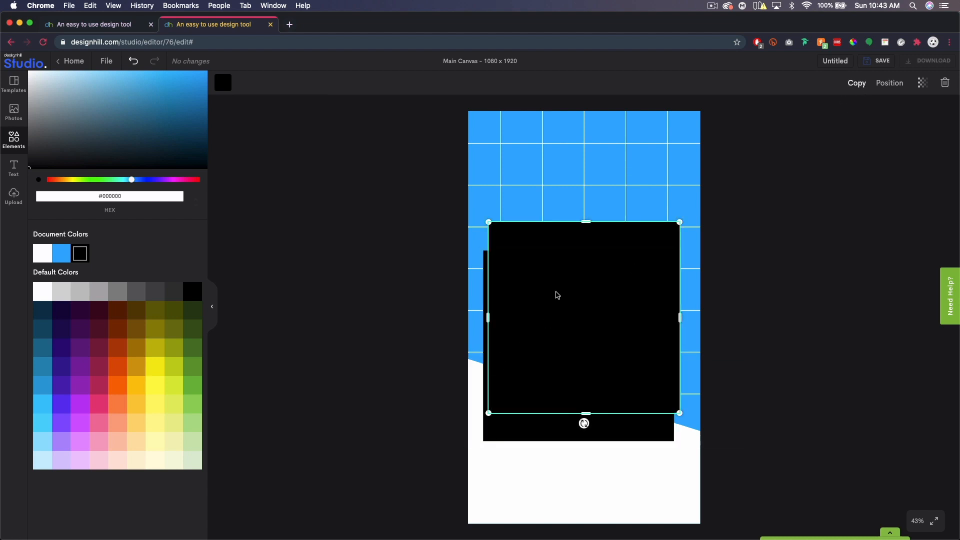
mouse_move(546, 408)
mouse_down()
mouse_move(540, 435)
mouse_move(535, 420)
mouse_up()
click(823, 380)
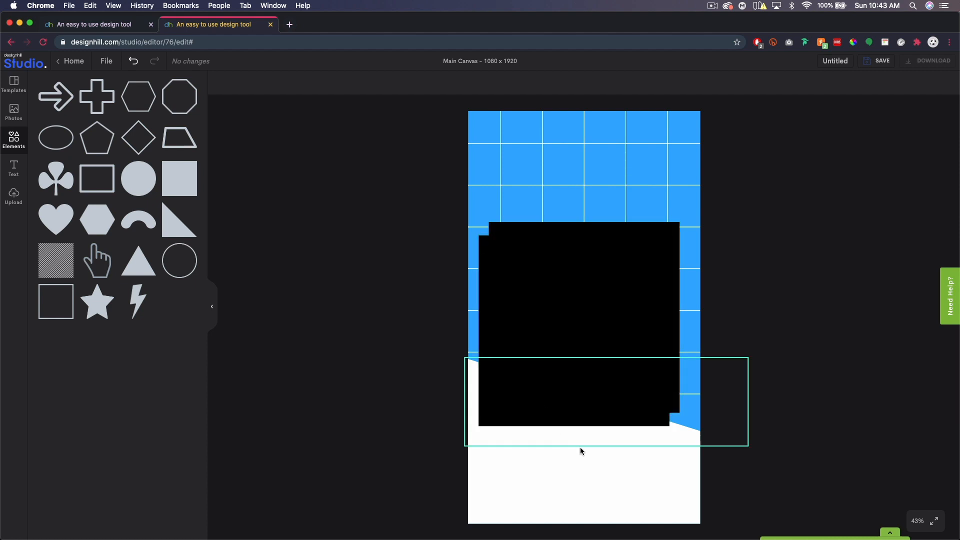
click(14, 197)
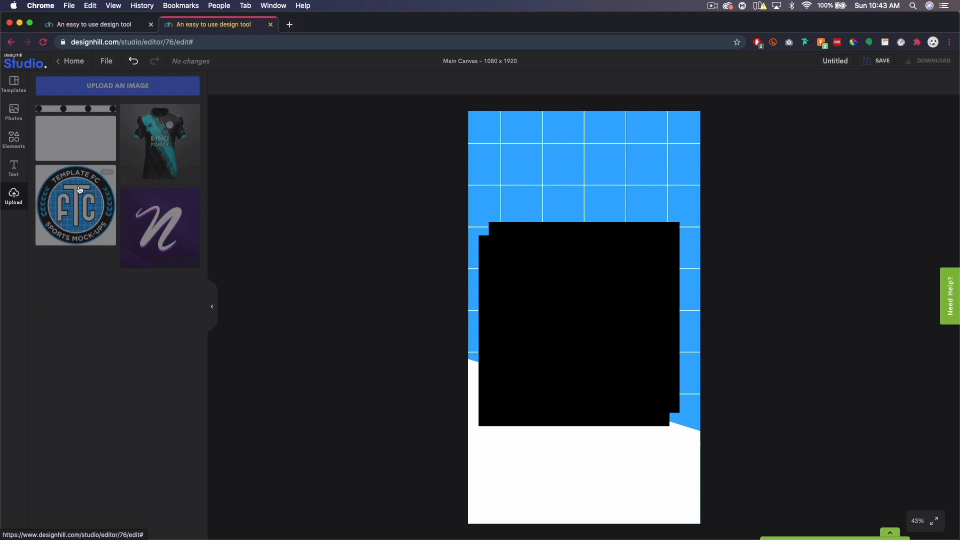
Place the jersey image on the black square, shrinking and nudging it into position.
click(157, 142)
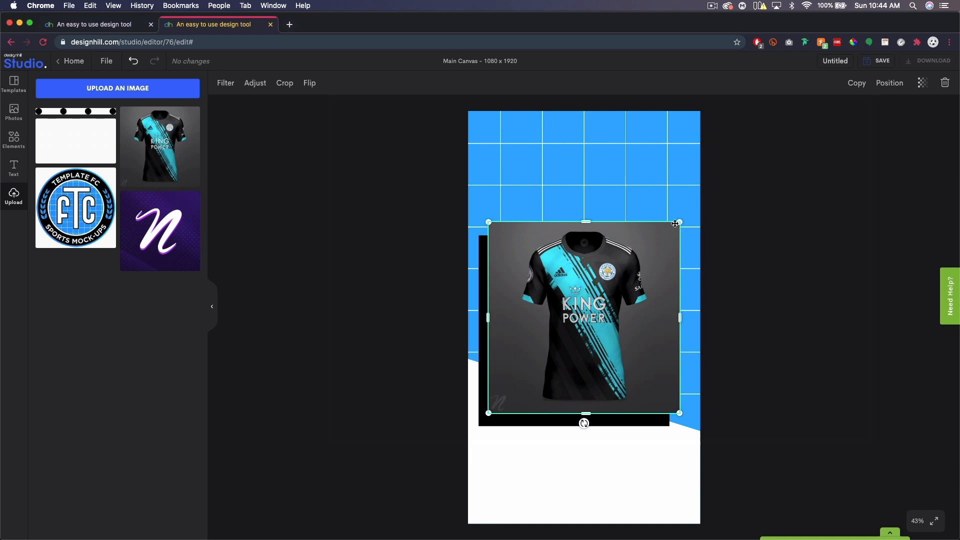
drag(674, 226, 667, 232)
drag(606, 283, 611, 279)
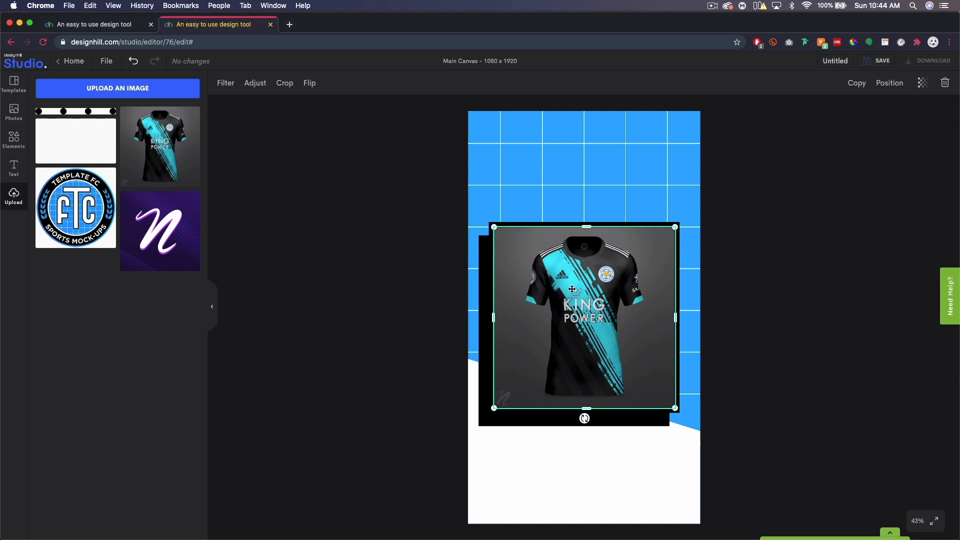
mouse_move(612, 276)
mouse_down()
mouse_move(599, 279)
mouse_move(610, 277)
mouse_up()
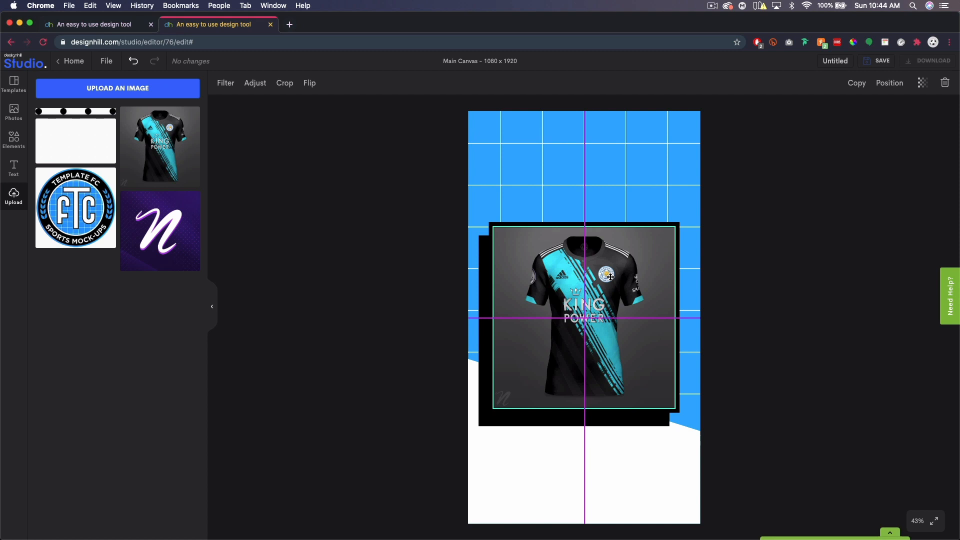
drag(610, 276, 604, 279)
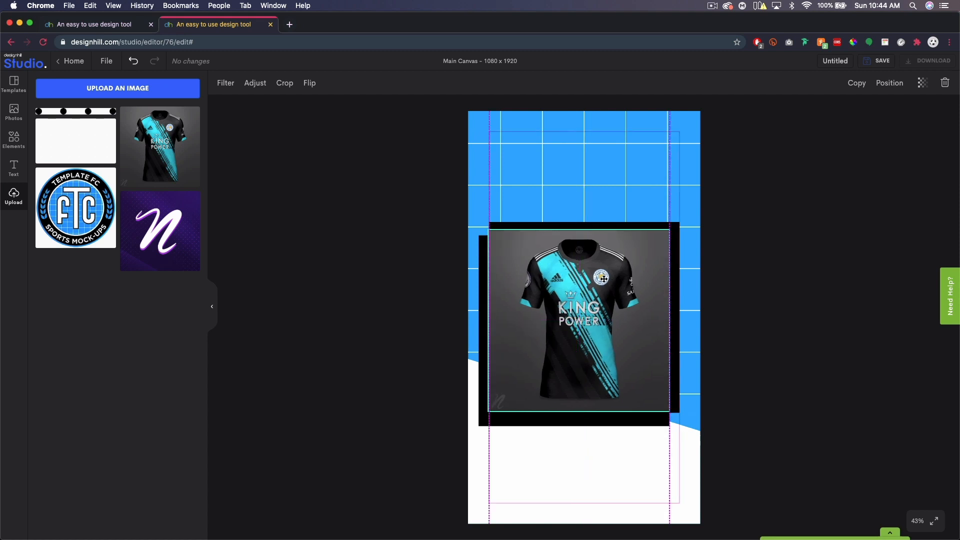
drag(604, 279, 612, 277)
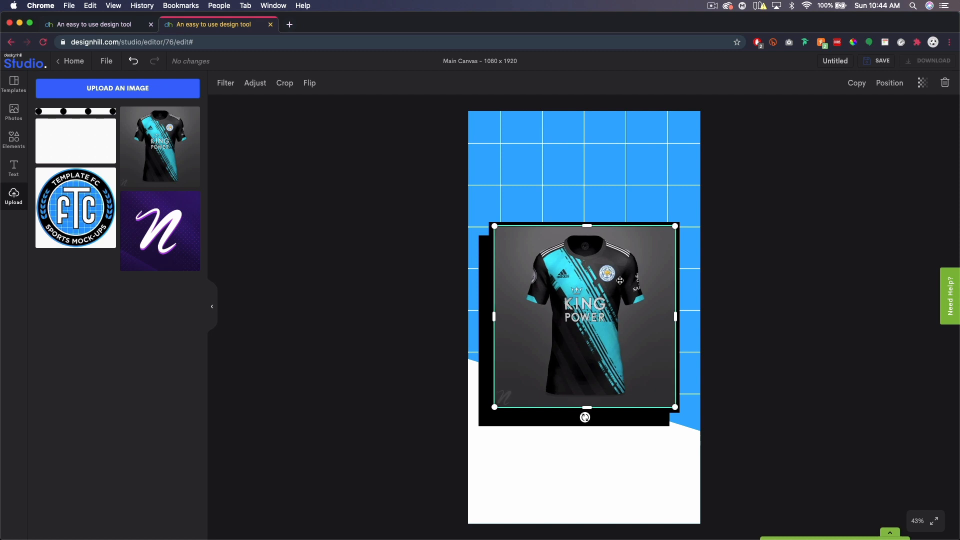
drag(649, 278, 648, 281)
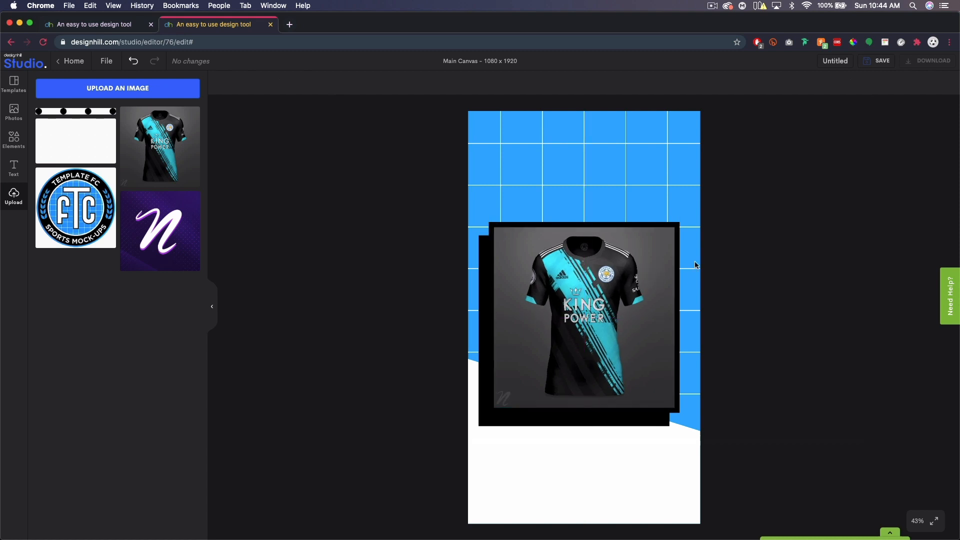
drag(608, 260, 639, 222)
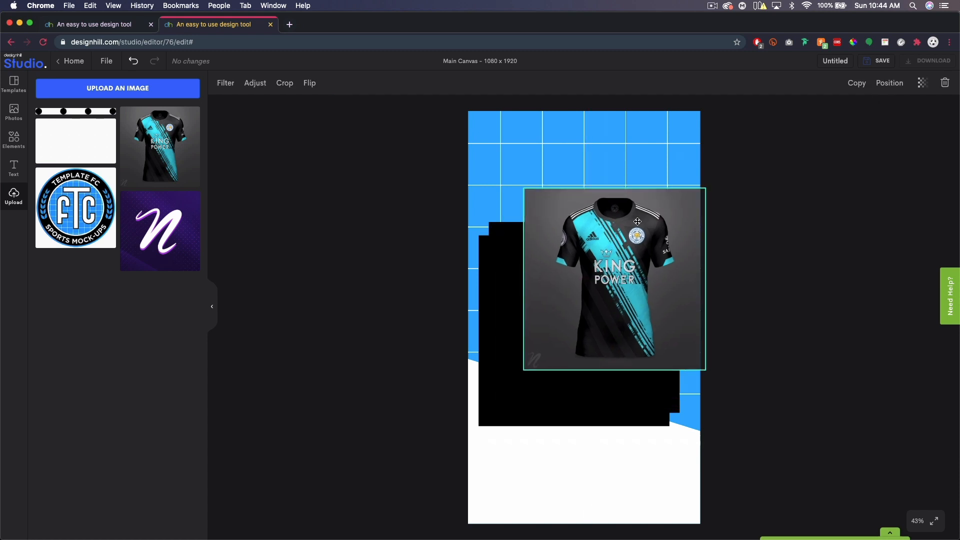
Align the jersey photo to the page Center and Middle.
click(898, 85)
click(845, 205)
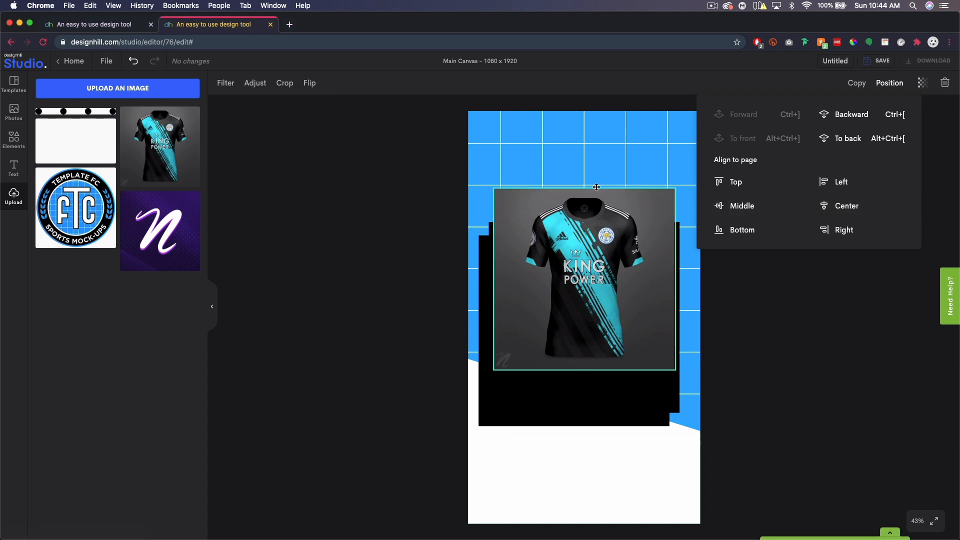
click(751, 207)
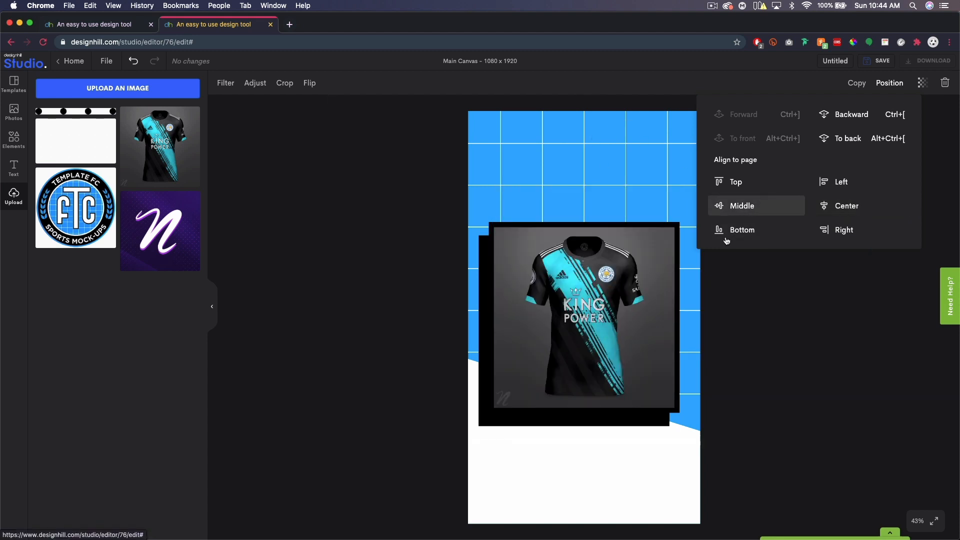
click(820, 411)
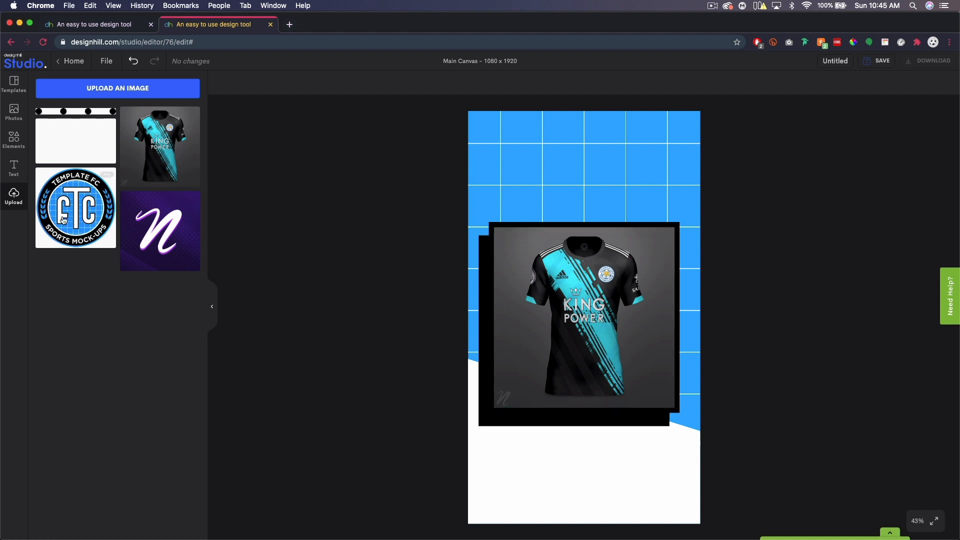
Place the Template FC badge in the bottom-left corner, sized to 276 × 276 px.
click(65, 205)
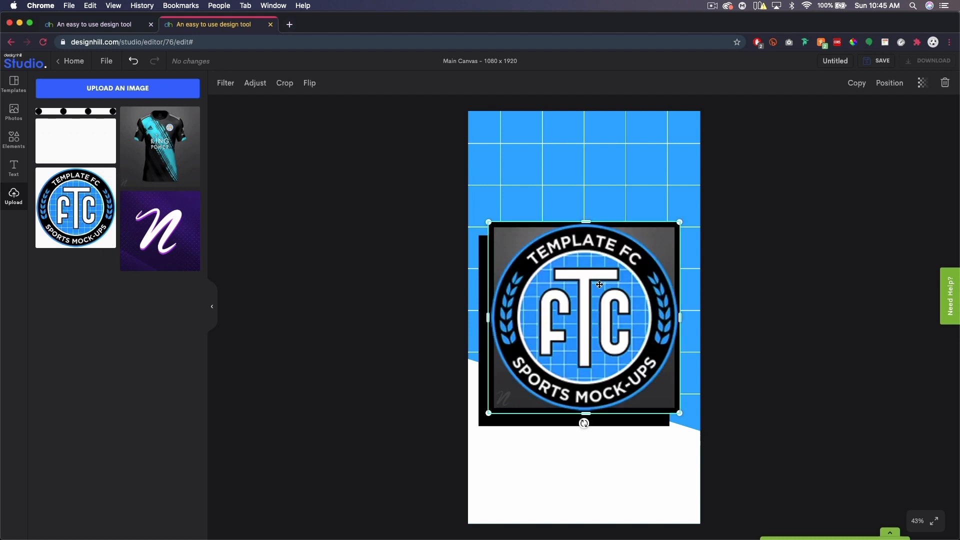
drag(583, 286, 573, 393)
drag(576, 467, 576, 466)
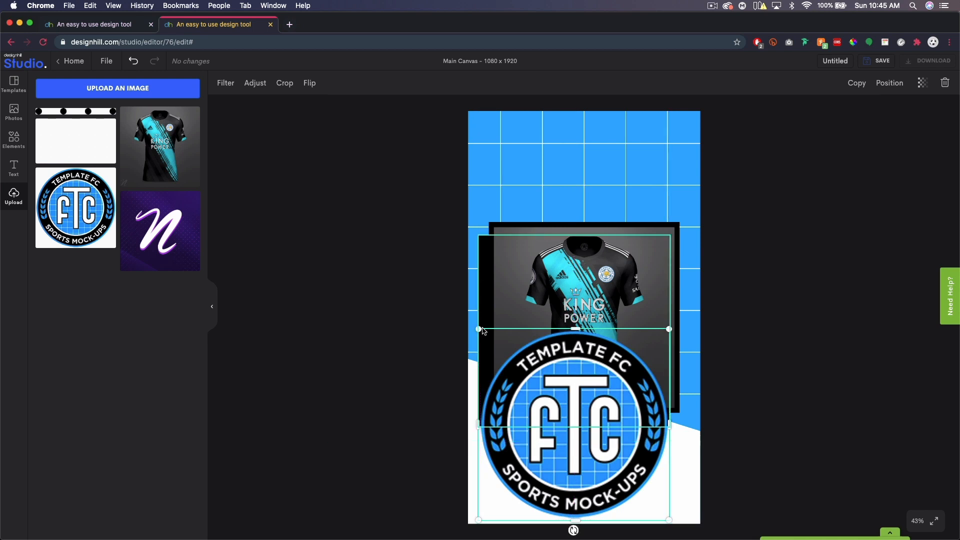
drag(669, 329, 527, 472)
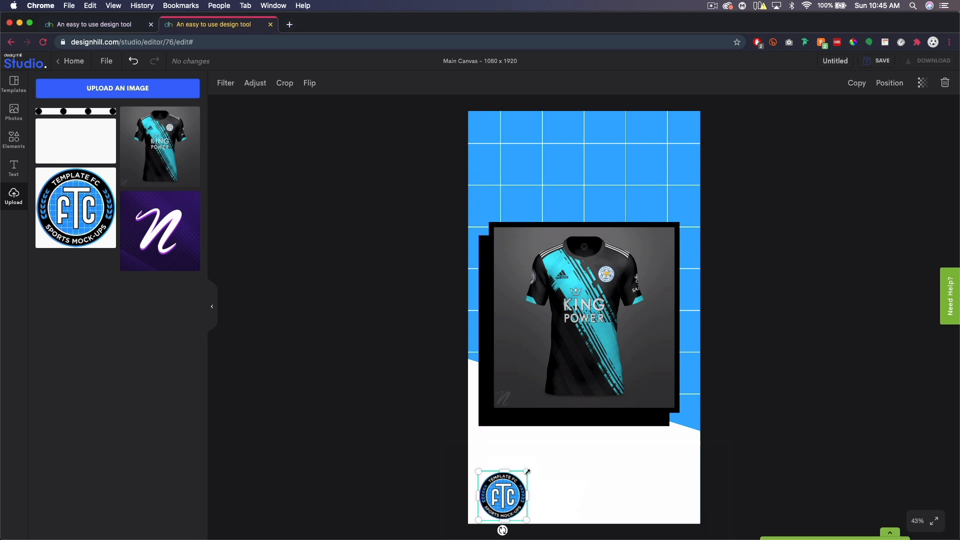
drag(508, 500, 539, 459)
Add the purple N logo and shrink it into the top-right corner.
click(164, 226)
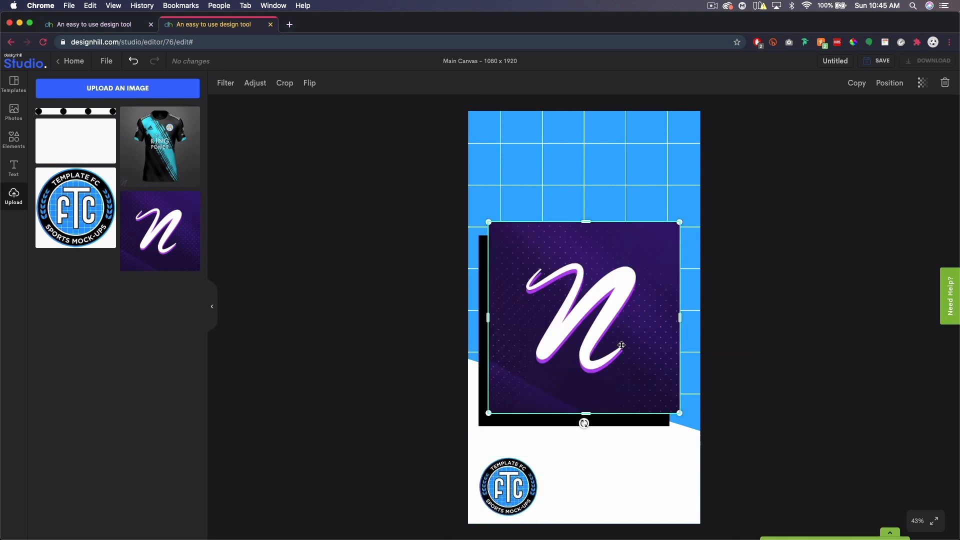
drag(616, 325, 612, 228)
drag(496, 307, 603, 200)
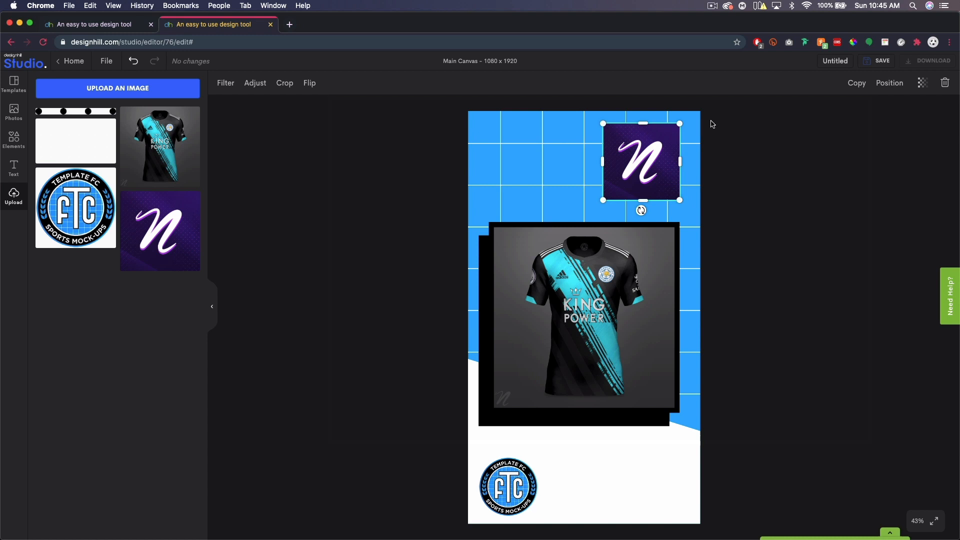
mouse_move(603, 200)
mouse_down()
mouse_move(527, 325)
mouse_move(631, 208)
mouse_move(580, 223)
mouse_move(601, 203)
mouse_up()
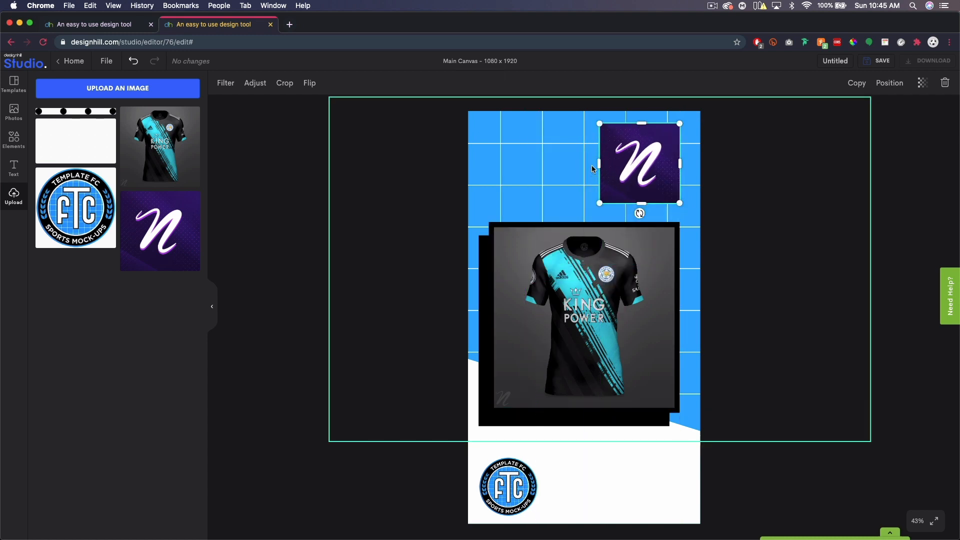
mouse_move(601, 164)
mouse_down()
mouse_move(663, 166)
mouse_move(585, 160)
mouse_move(607, 160)
mouse_up()
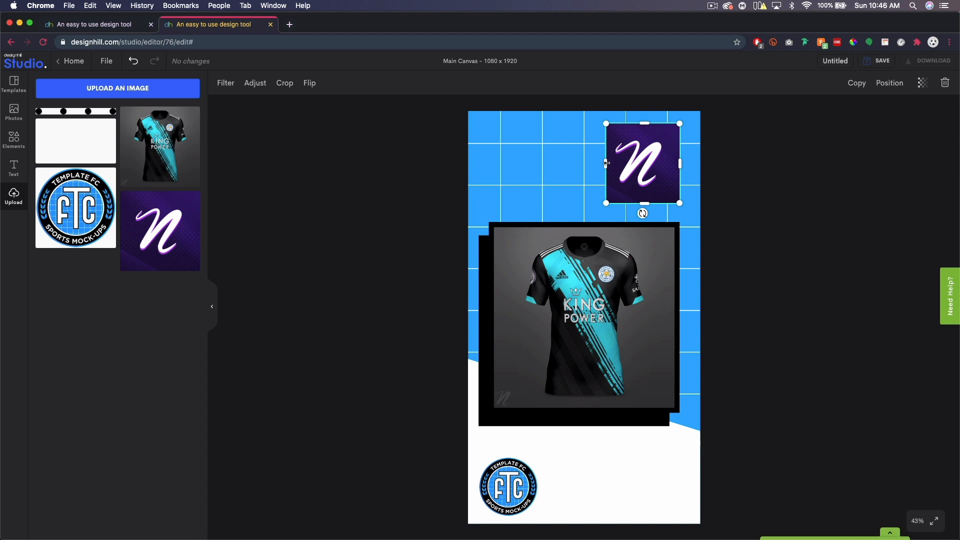
drag(606, 163, 623, 163)
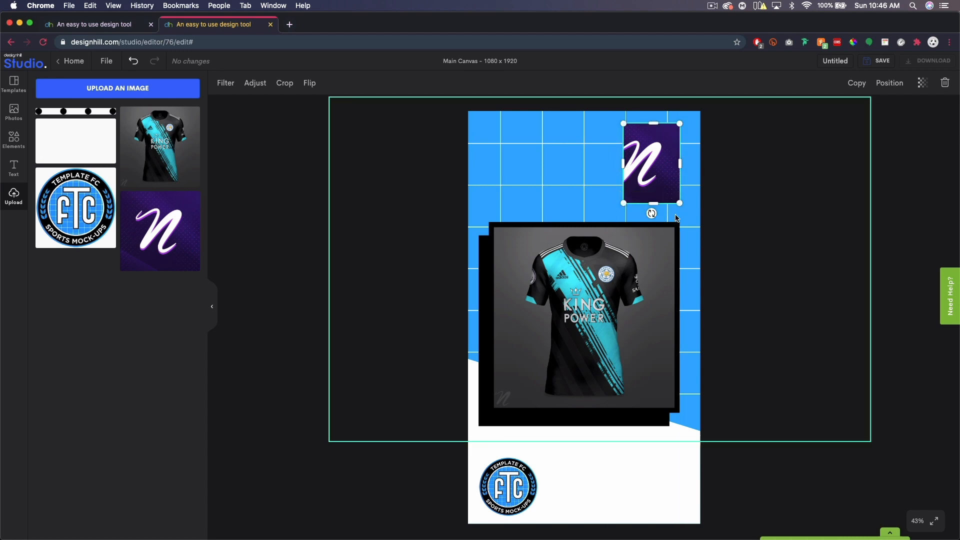
Undo the narrowed crop and leave the N logo as a small full-width top-right square.
click(133, 61)
click(135, 63)
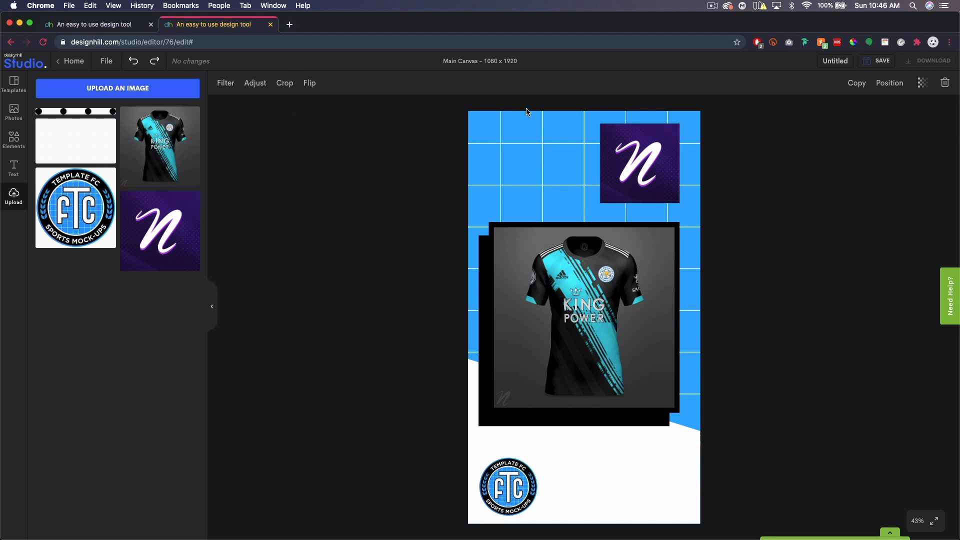
click(154, 65)
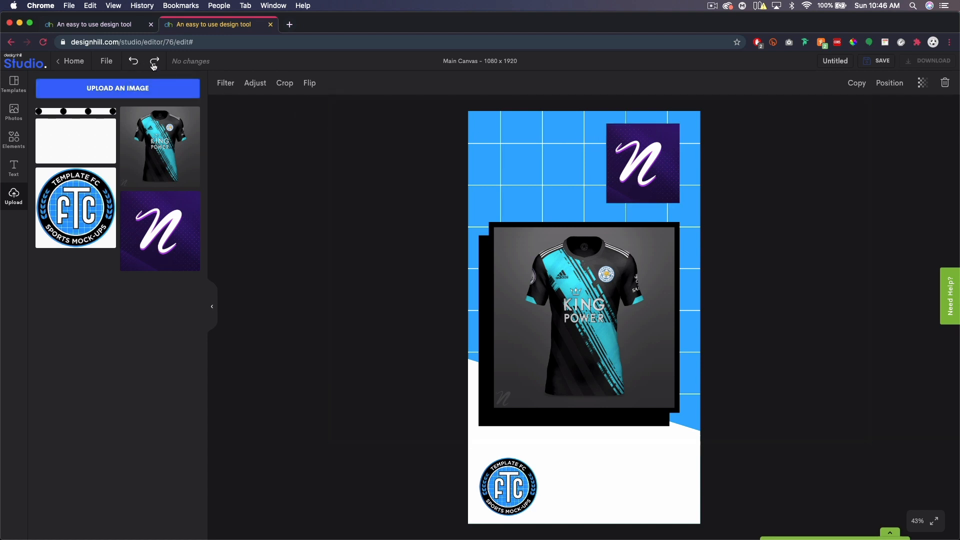
click(154, 65)
click(133, 66)
click(133, 65)
click(658, 149)
drag(649, 154, 650, 151)
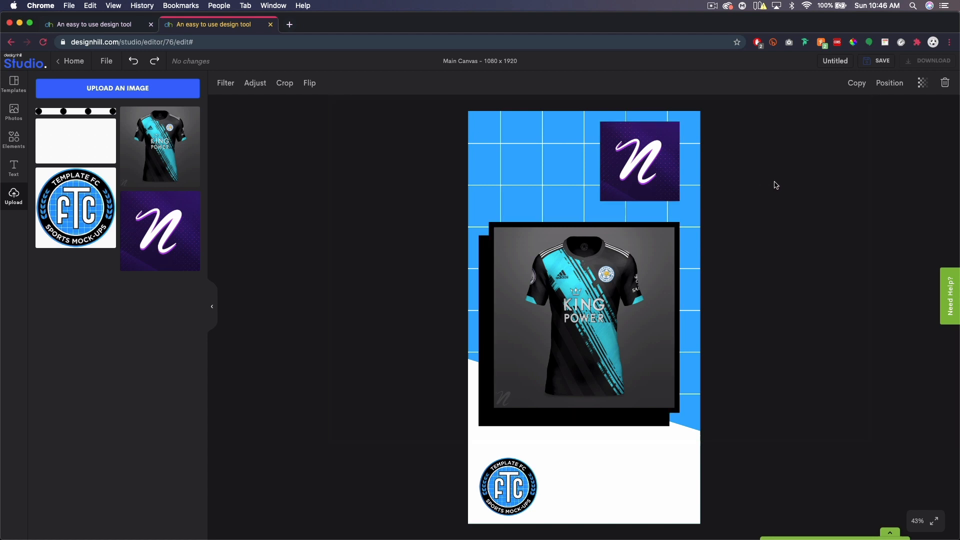
click(638, 170)
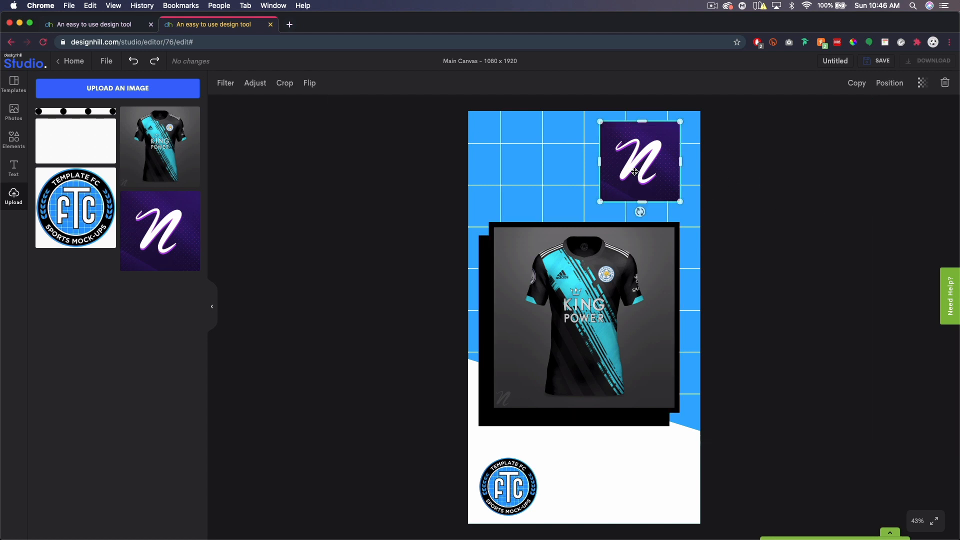
drag(598, 202, 605, 196)
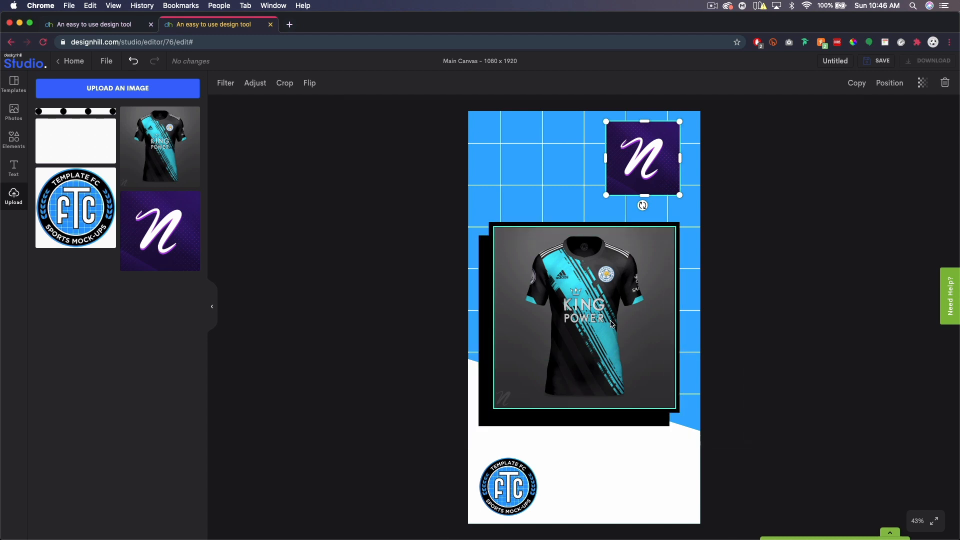
Move the jersey photo and both black rectangles down about 27 px together.
drag(584, 272, 584, 285)
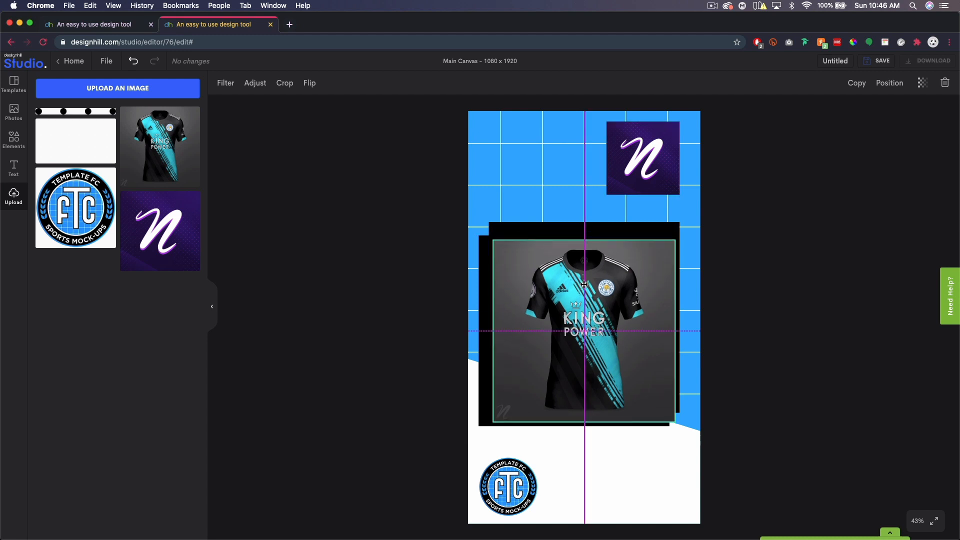
drag(578, 229, 576, 245)
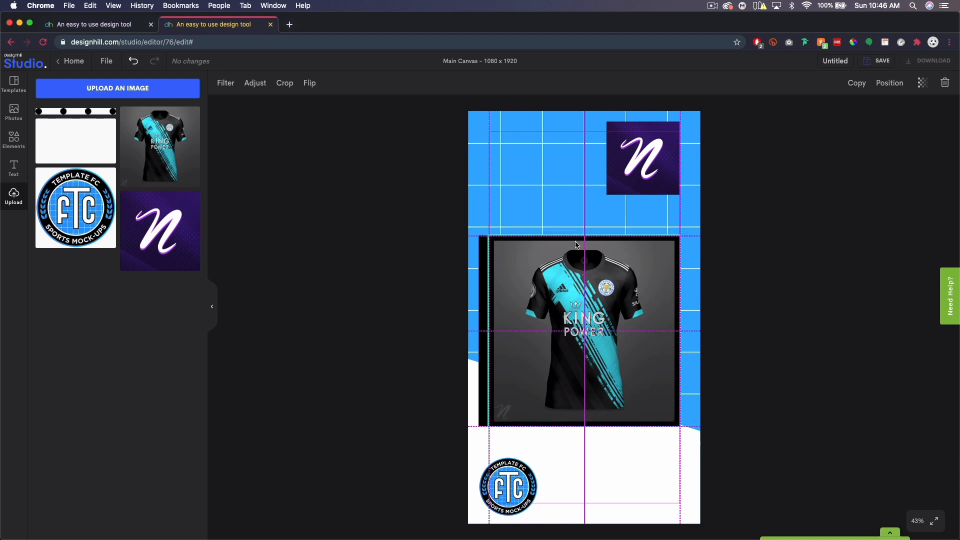
drag(483, 298, 483, 308)
click(880, 334)
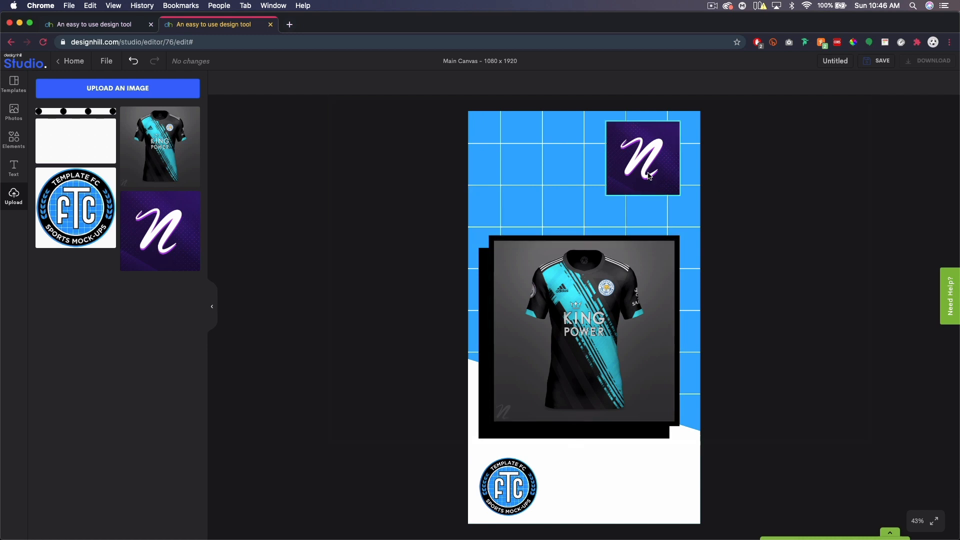
click(13, 139)
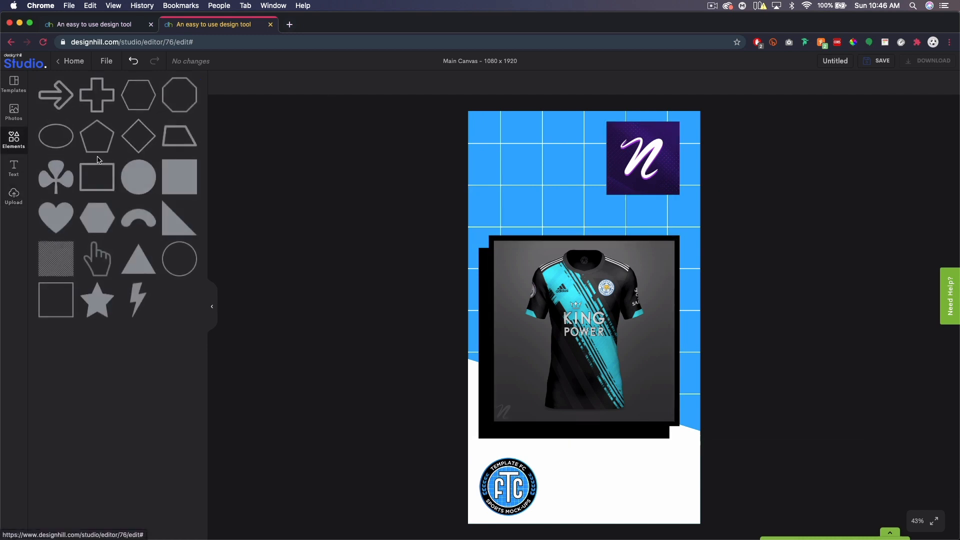
Turn a filled square into a thin bar above the jersey frame and colour it black.
click(180, 179)
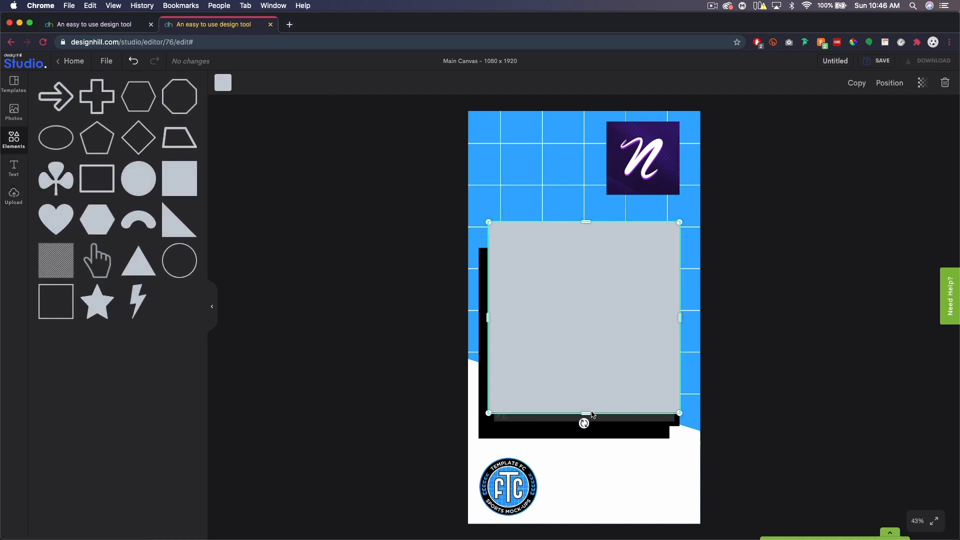
drag(589, 416, 558, 236)
drag(555, 186, 557, 200)
click(630, 159)
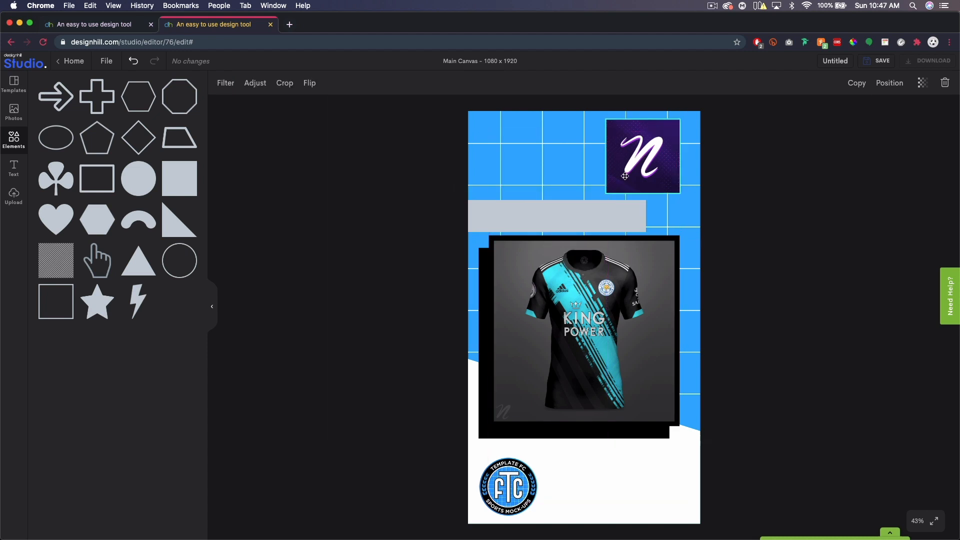
click(585, 222)
key(Up)
key(Up)
key(Up)
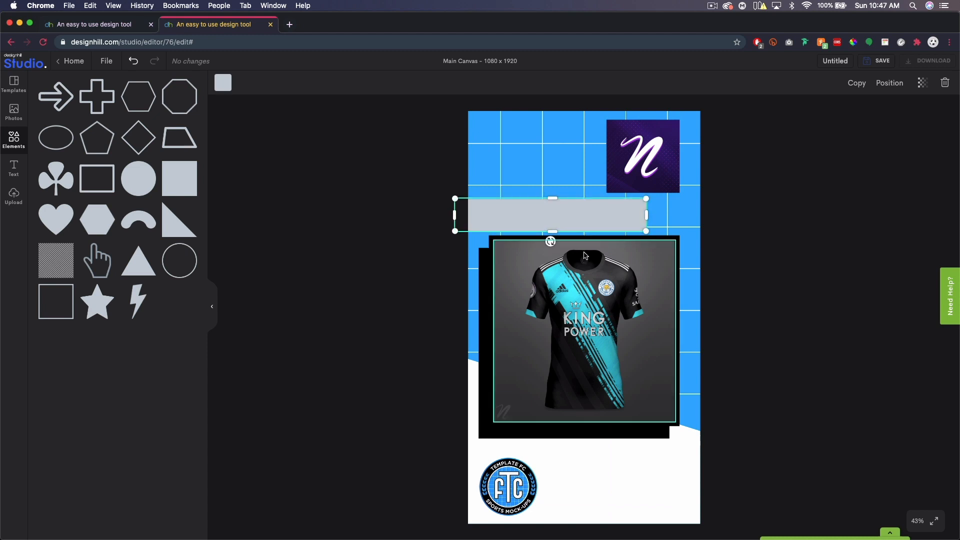
click(223, 83)
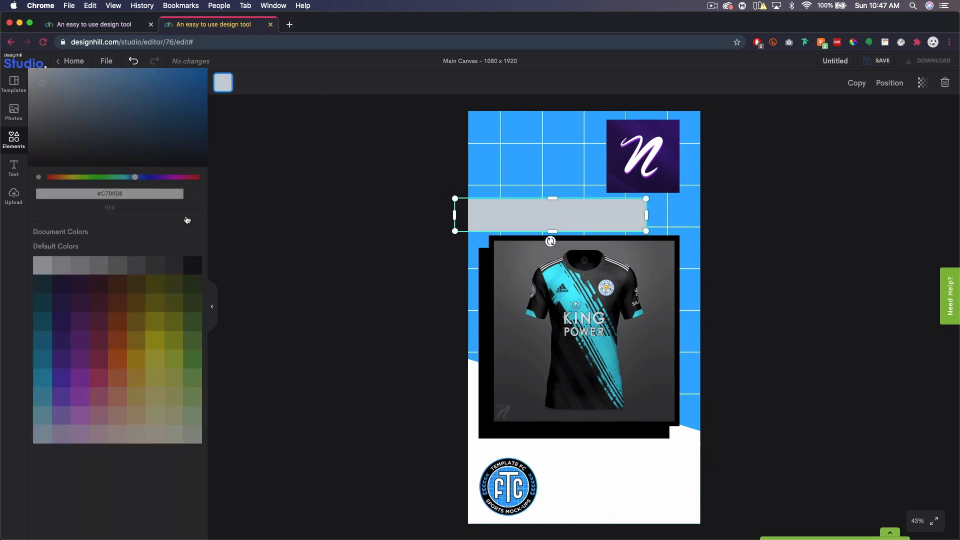
click(188, 268)
click(885, 278)
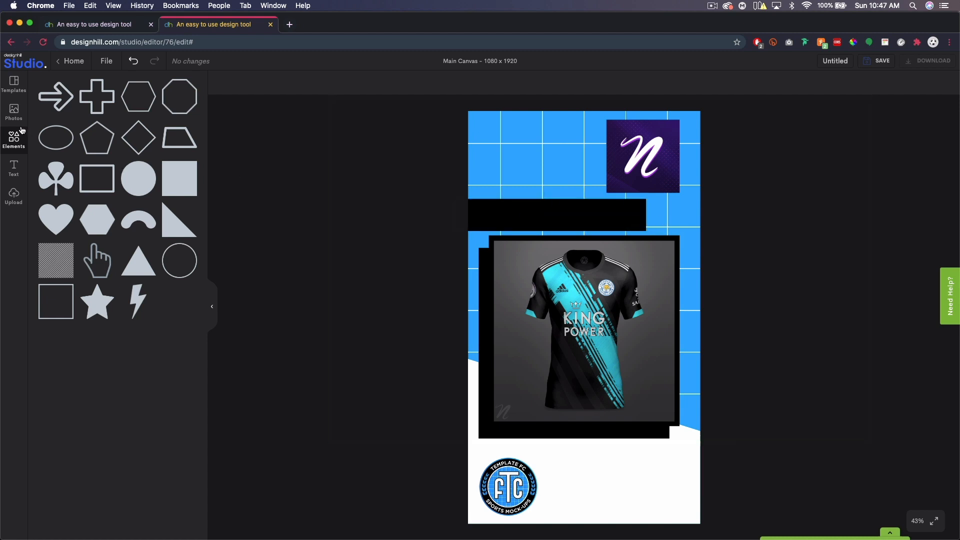
click(12, 171)
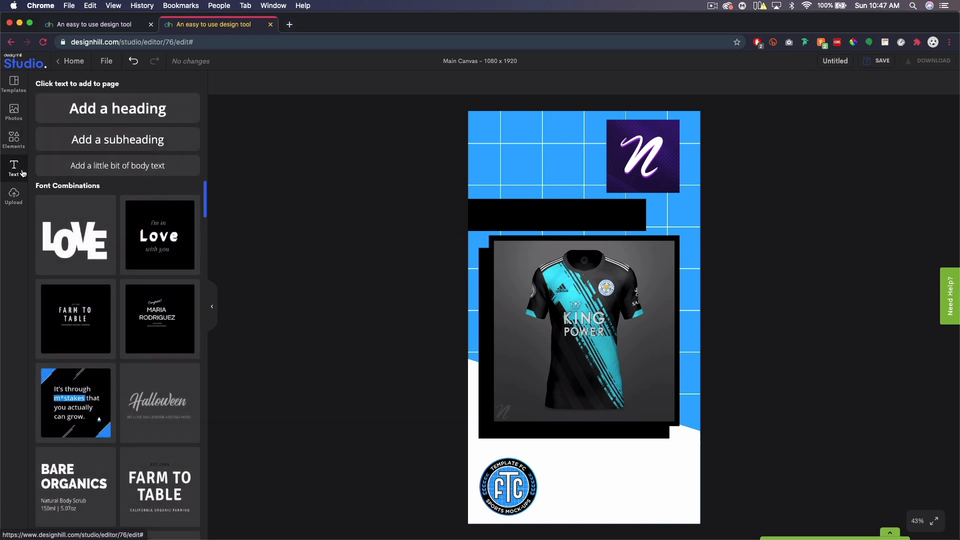
Add a subheading reading 'CODE:' with the quoted creator code, placed in the top-left blue area.
click(109, 142)
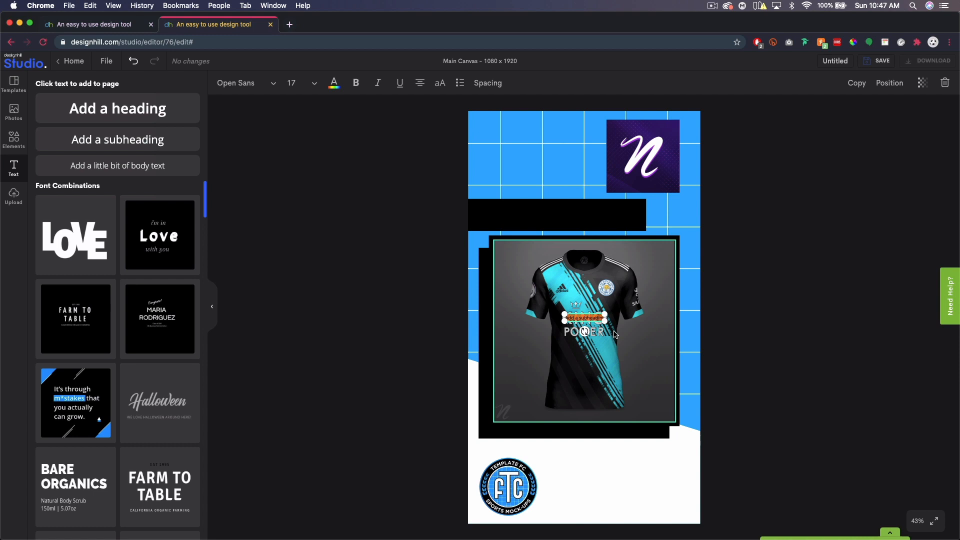
text(CODE)
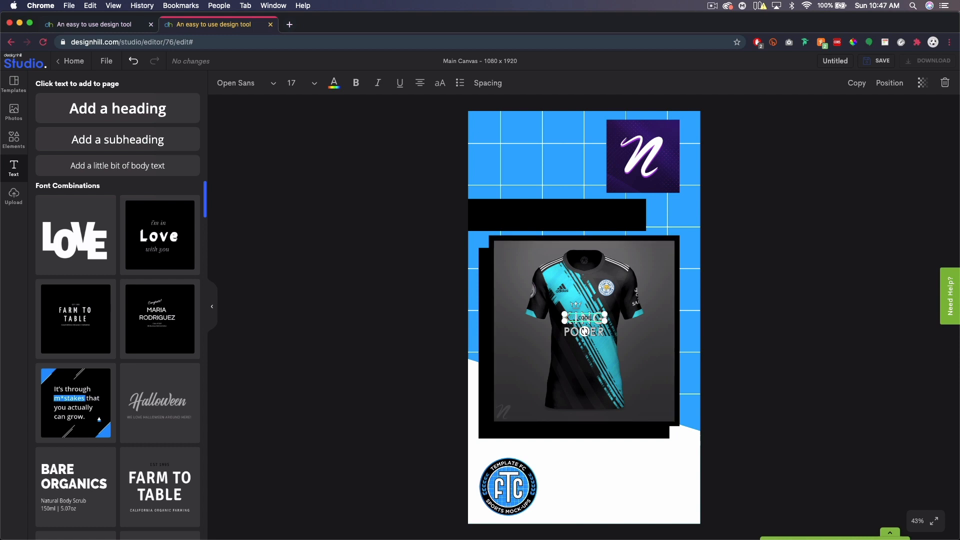
text(: QEHXY)
drag(605, 322, 694, 367)
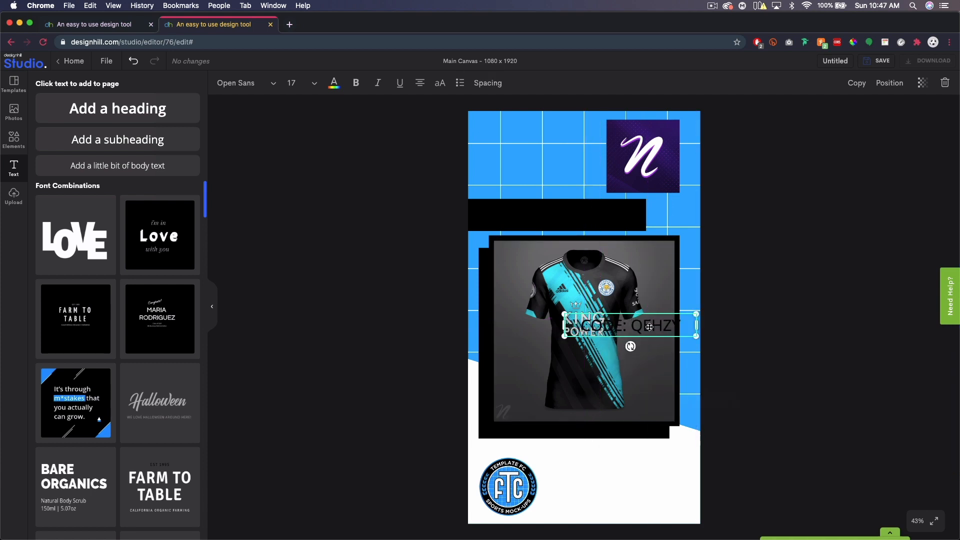
drag(630, 301, 561, 162)
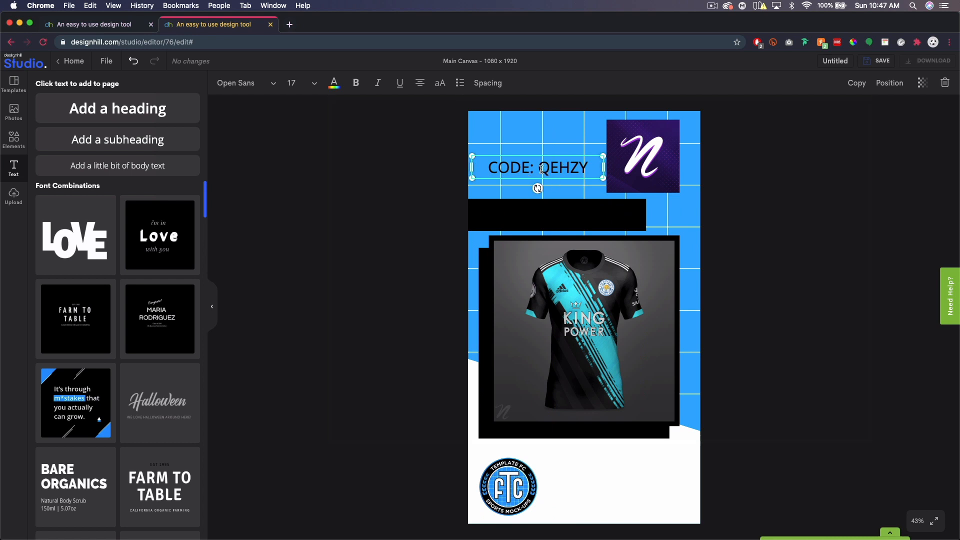
click(543, 170)
text(")
key(Right)
key(Right)
key(Right)
text(")
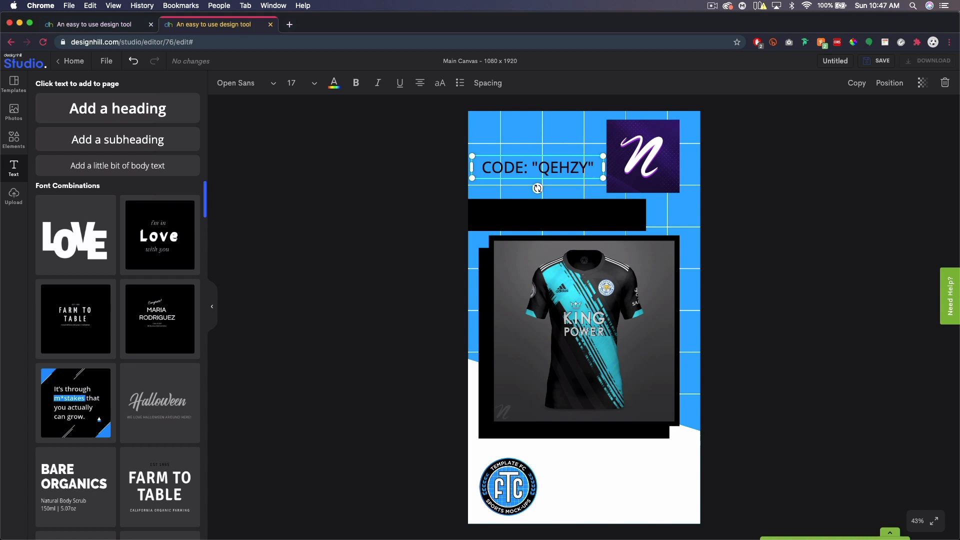
triple_click(564, 173)
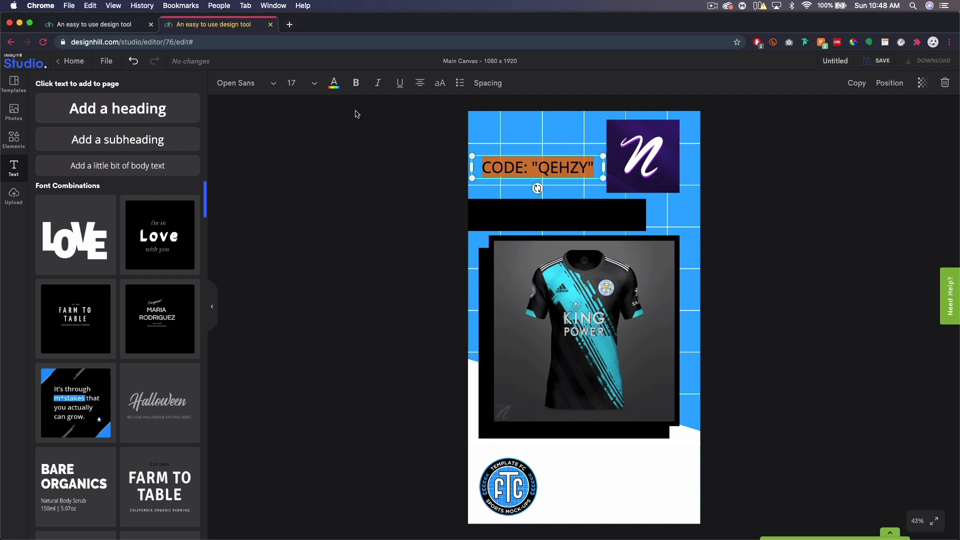
click(334, 83)
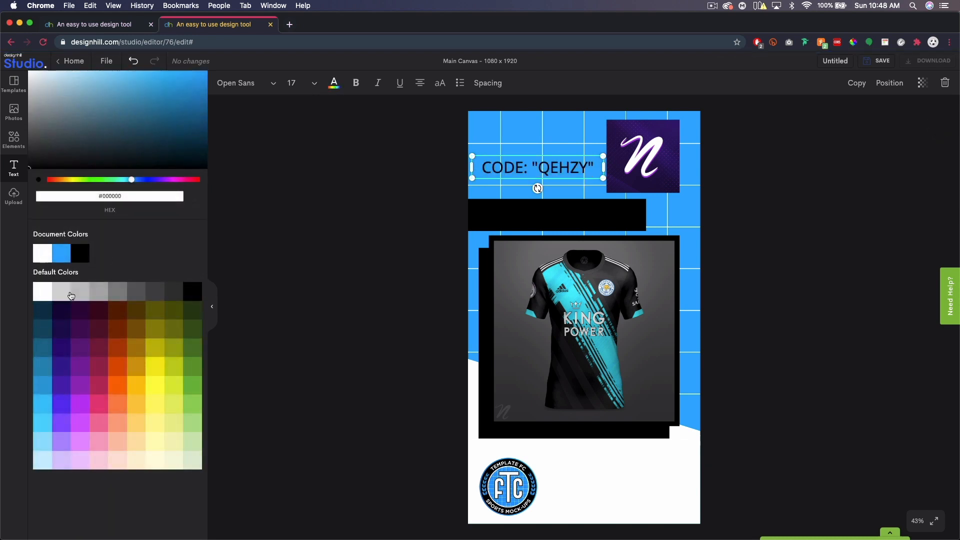
Colour the CODE line white and change its font to Montserrat.
click(43, 293)
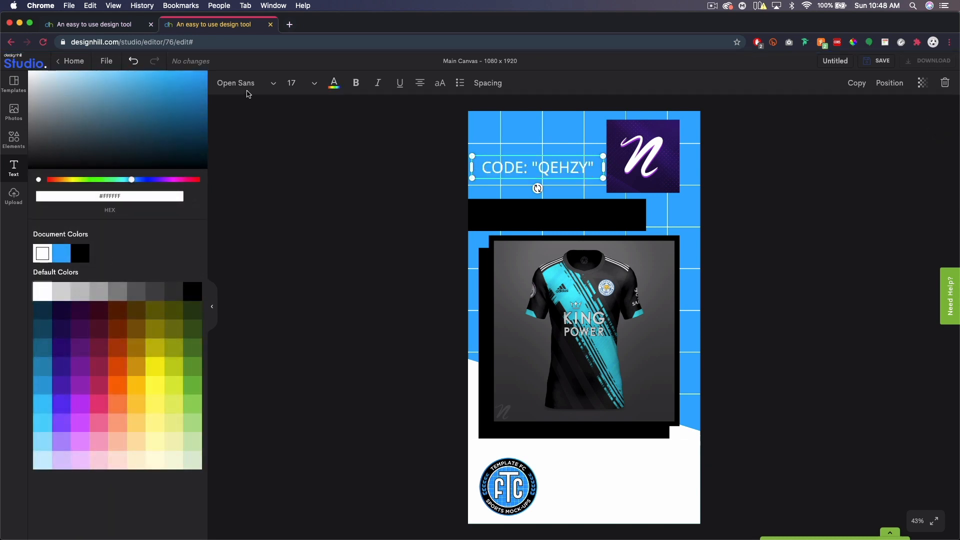
click(244, 84)
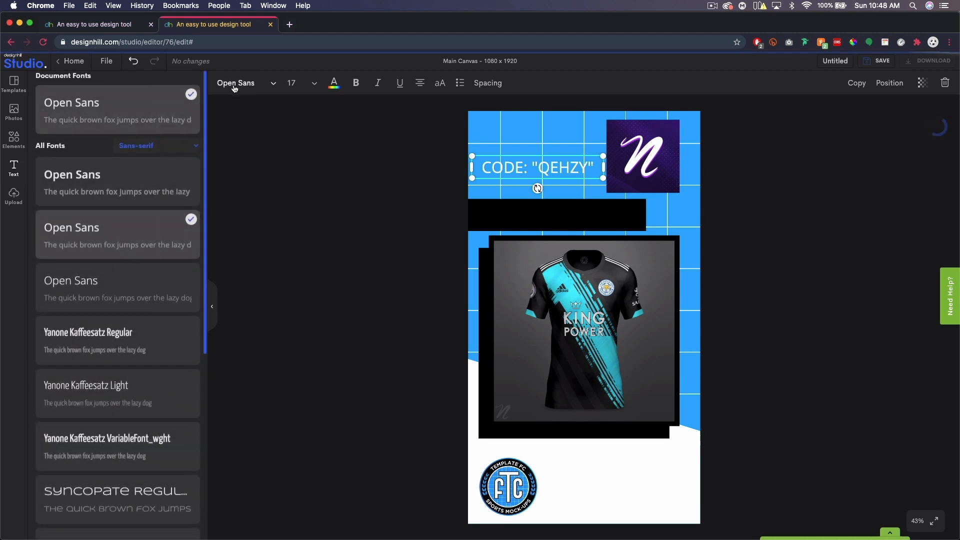
scroll(106, 282, down, 8)
scroll(106, 284, down, 6)
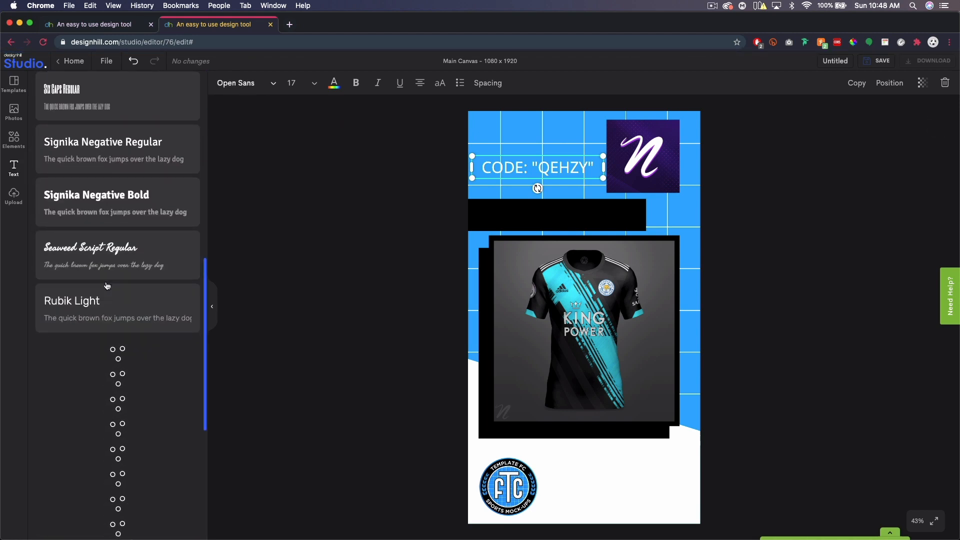
scroll(107, 285, down, 15)
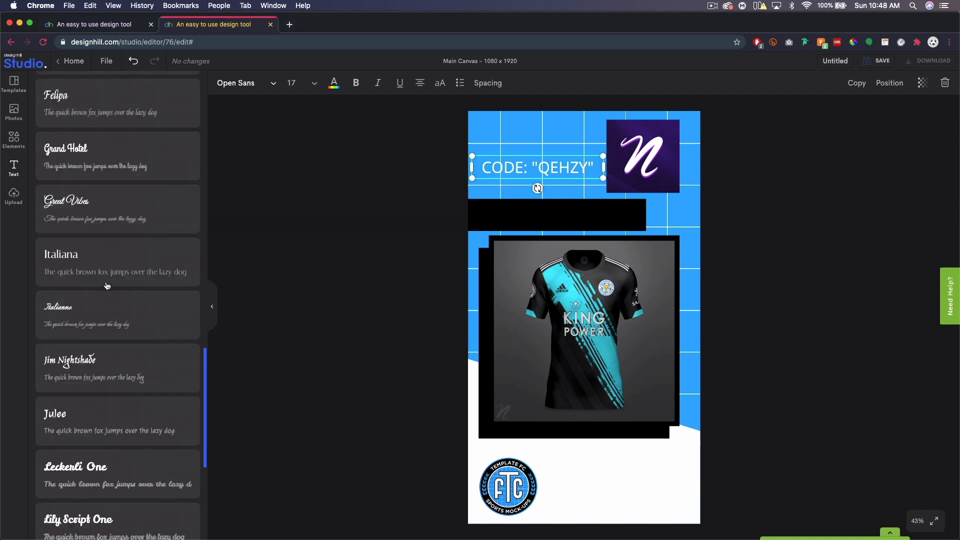
scroll(106, 285, down, 5)
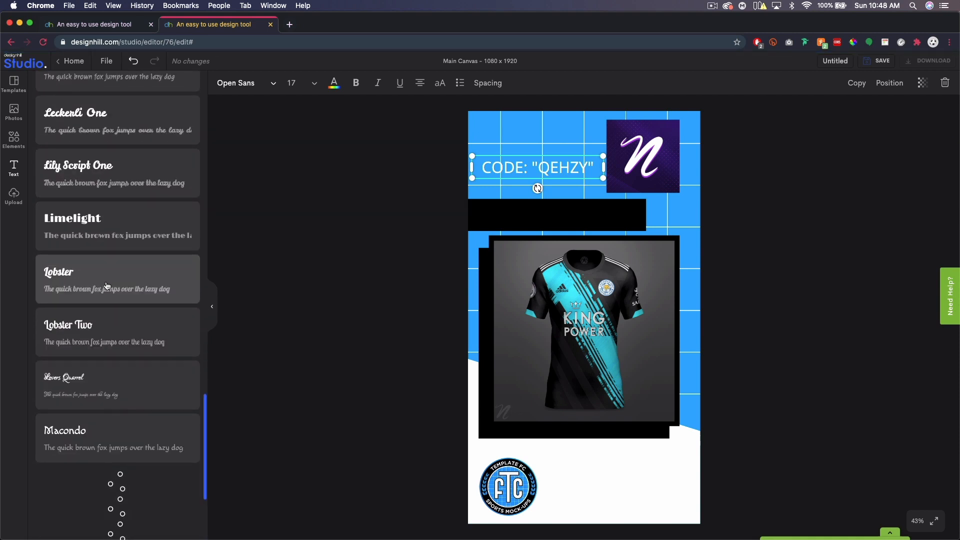
scroll(106, 285, down, 6)
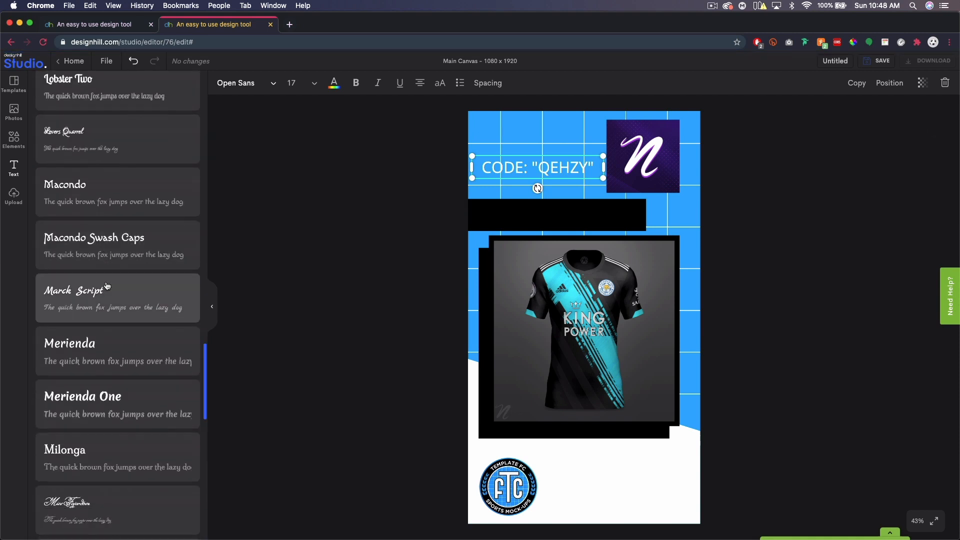
scroll(107, 286, down, 5)
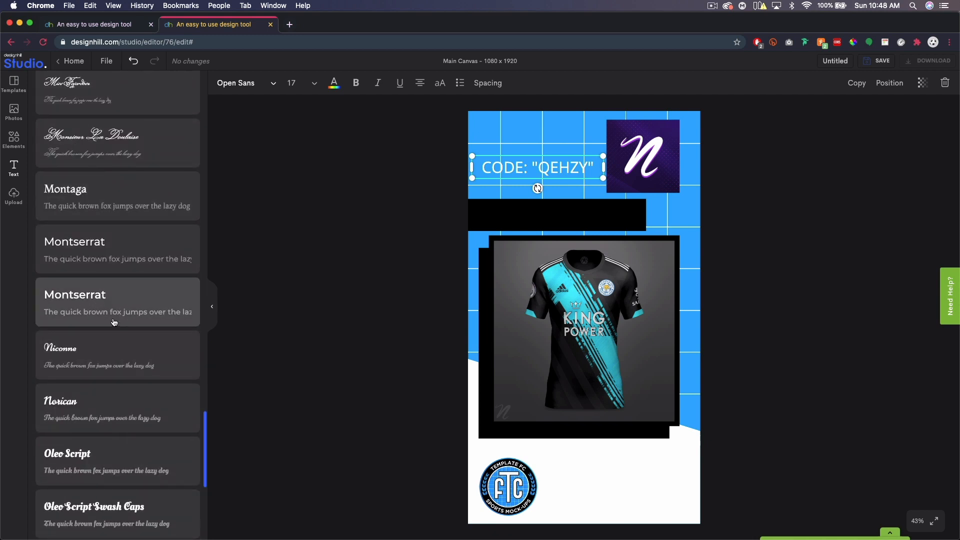
click(83, 307)
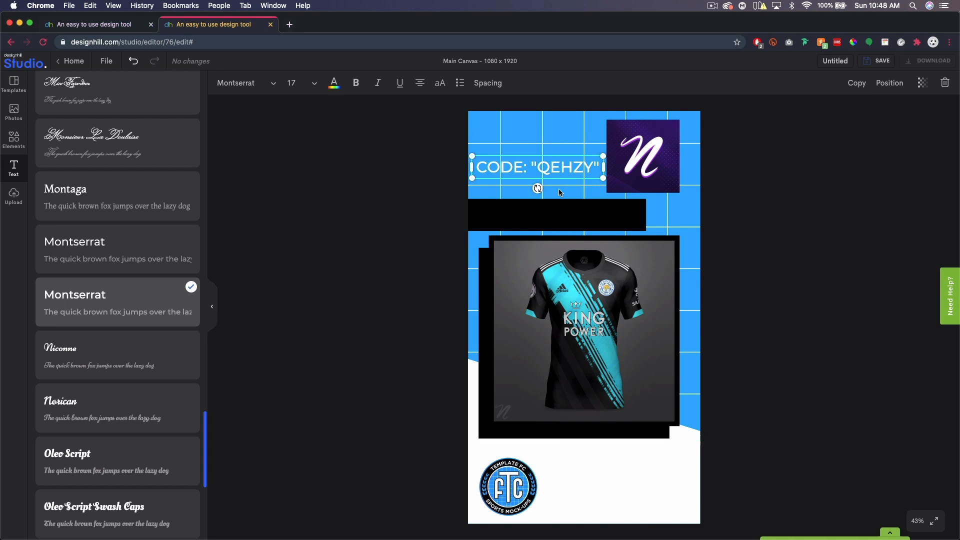
click(724, 187)
Move the code text down onto the black bar above the jersey.
drag(567, 165, 572, 215)
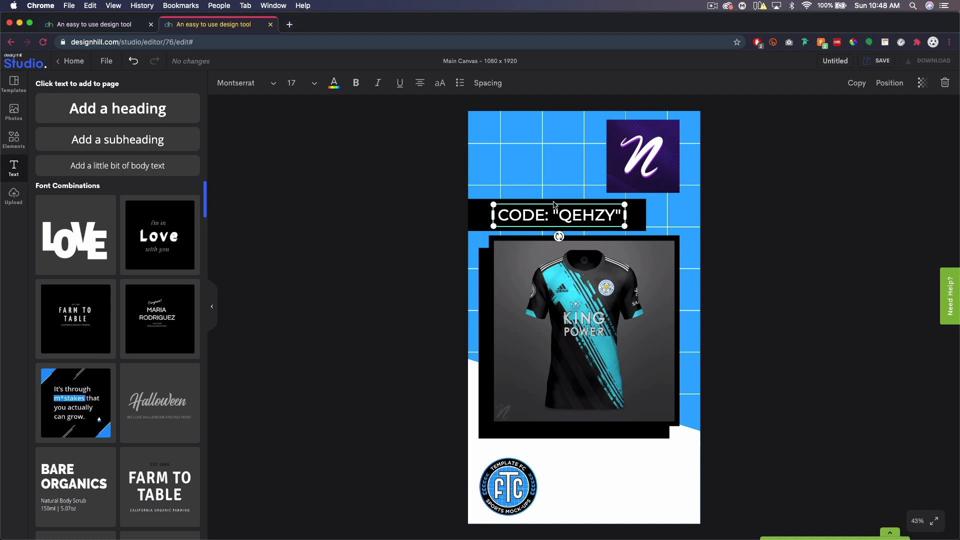
double_click(586, 215)
click(583, 215)
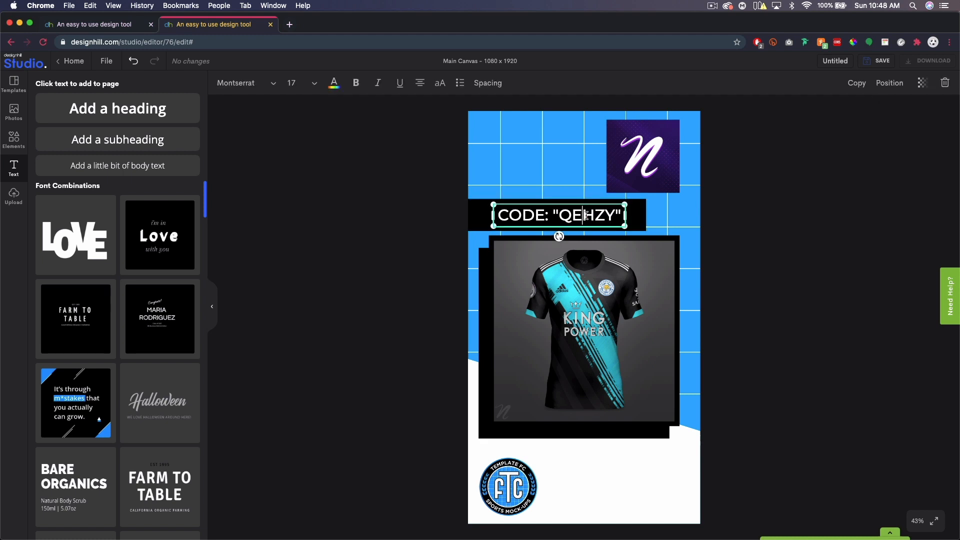
click(311, 83)
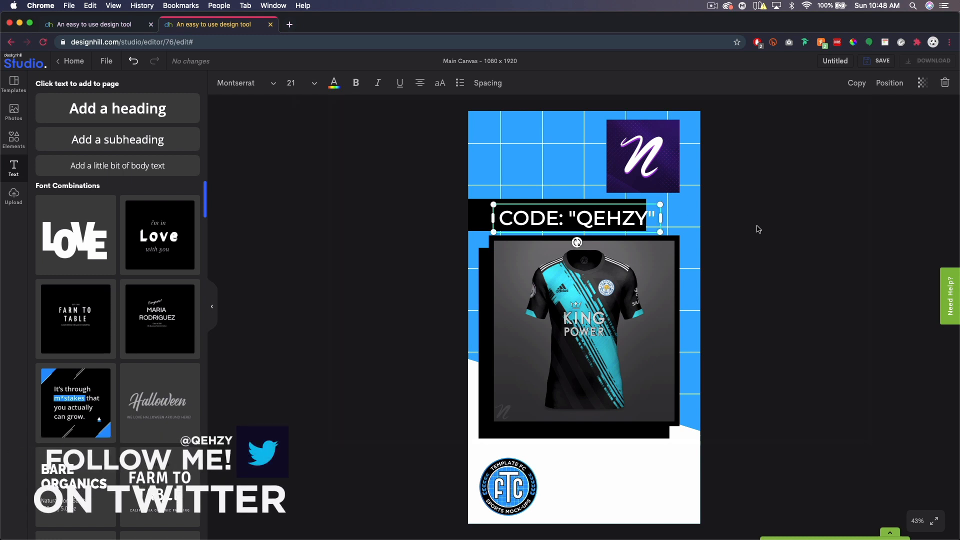
drag(597, 214, 578, 209)
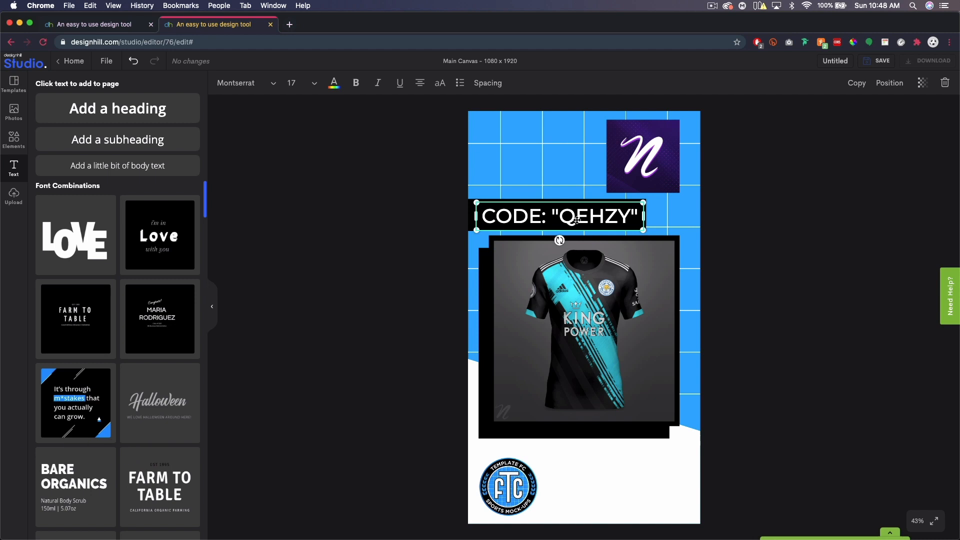
Set the code text to size 16, centre it on the canvas, and centre-align it.
click(314, 85)
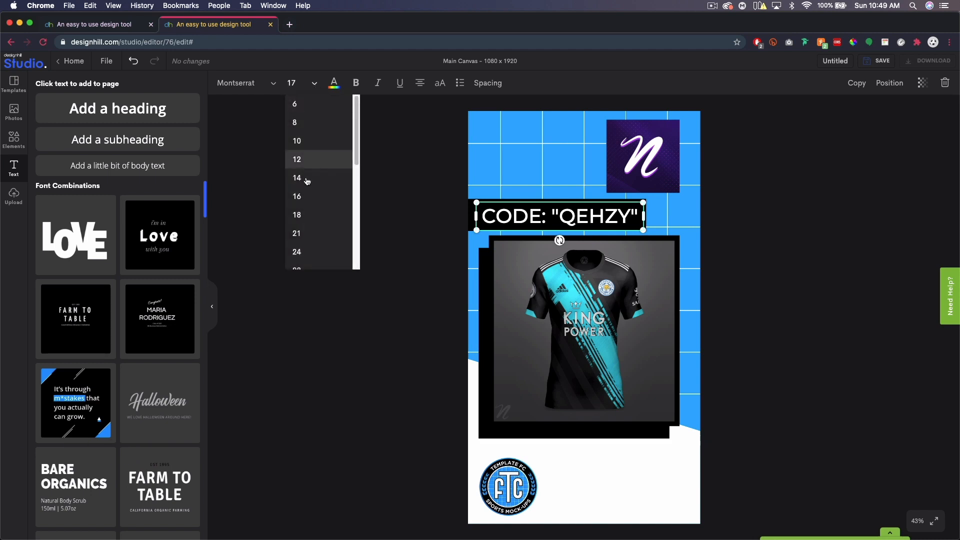
click(306, 202)
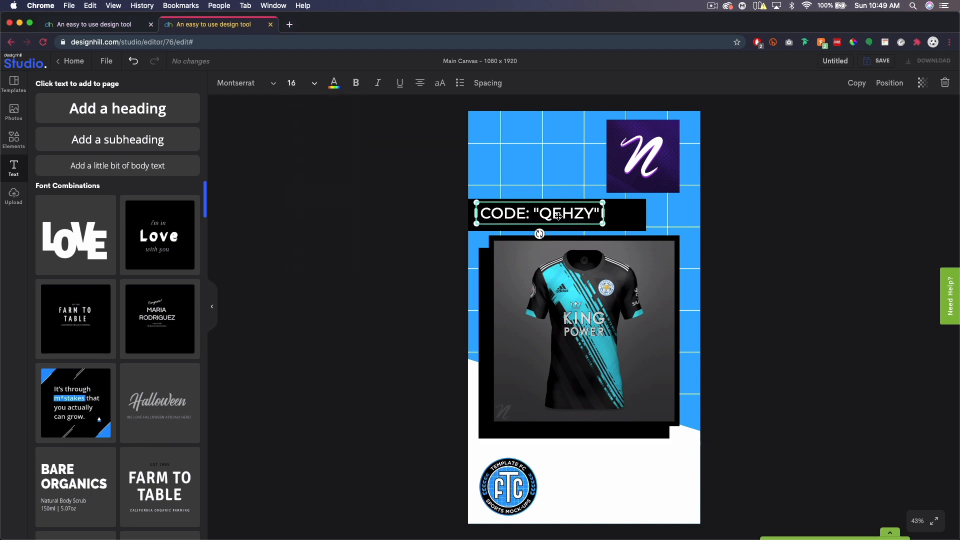
drag(563, 216, 584, 216)
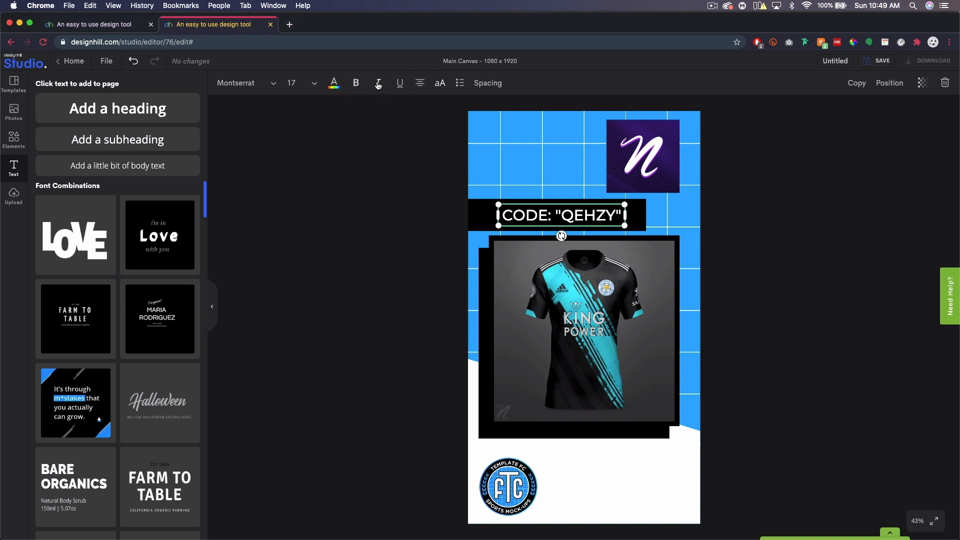
click(418, 88)
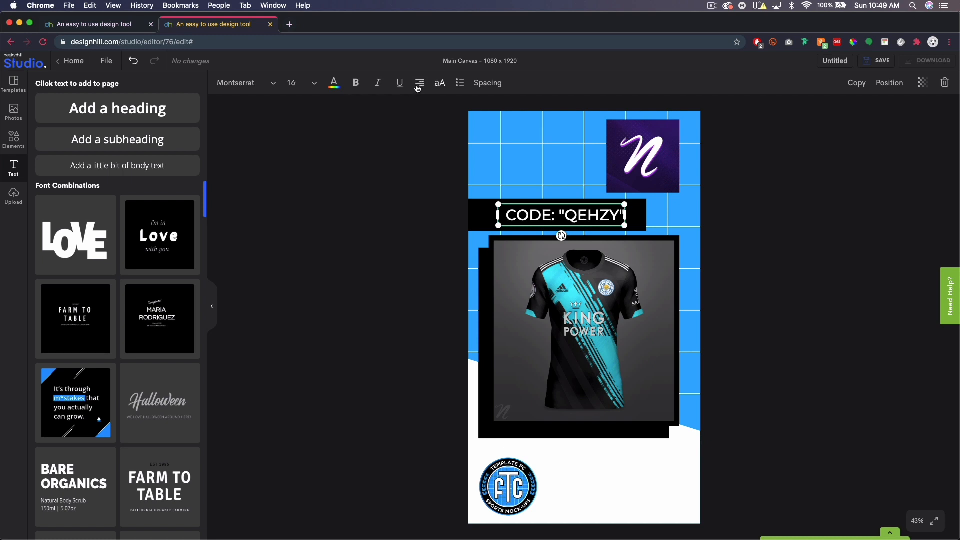
click(418, 89)
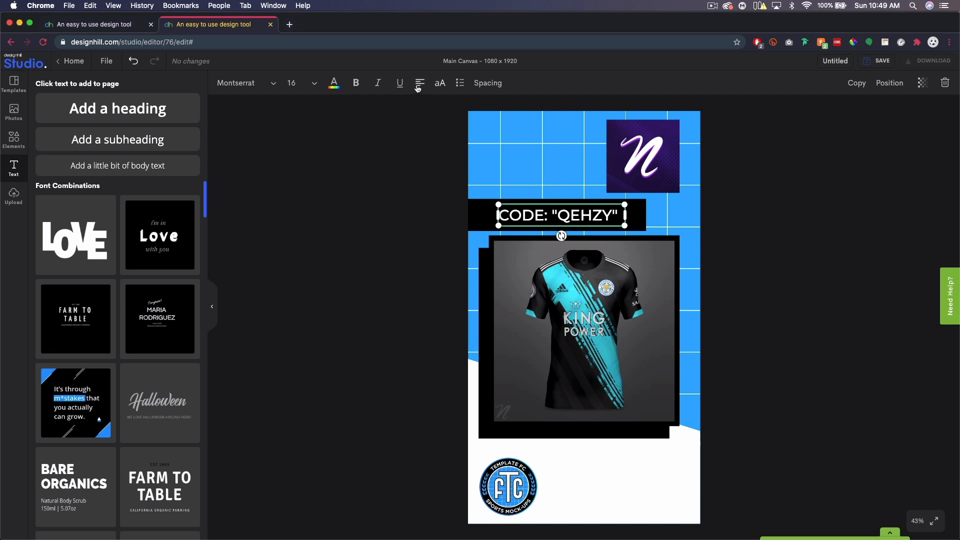
click(417, 89)
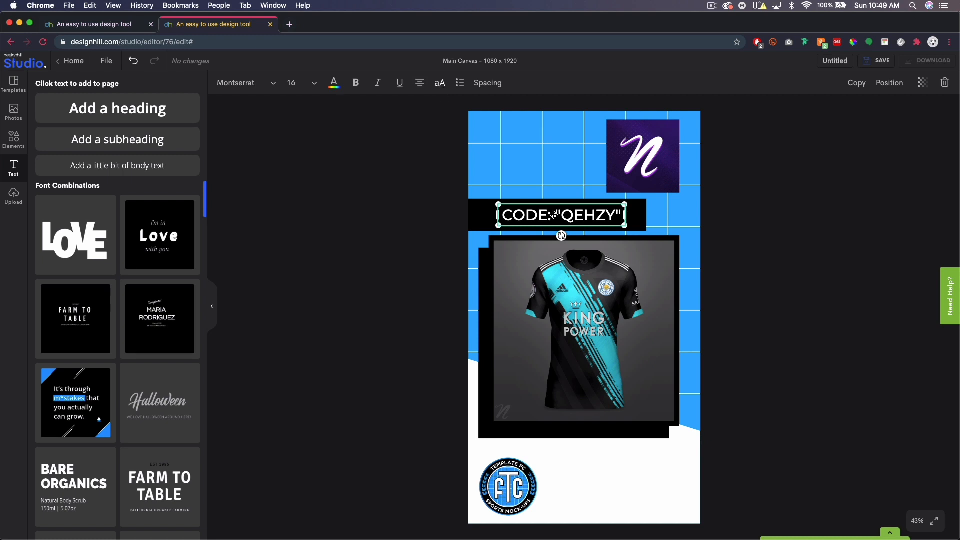
Try wider letter spacing and a 128 line height on the code text, then undo both.
click(483, 85)
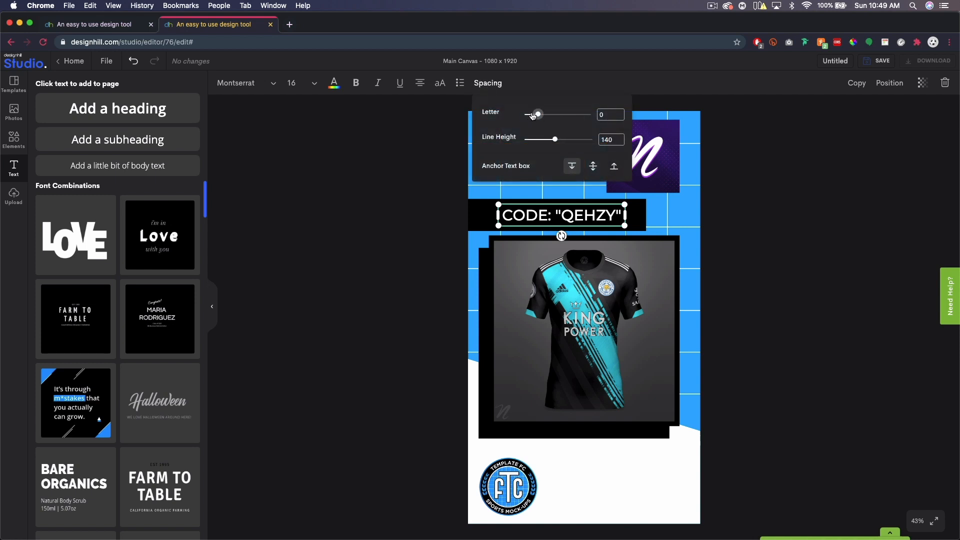
drag(536, 115, 544, 119)
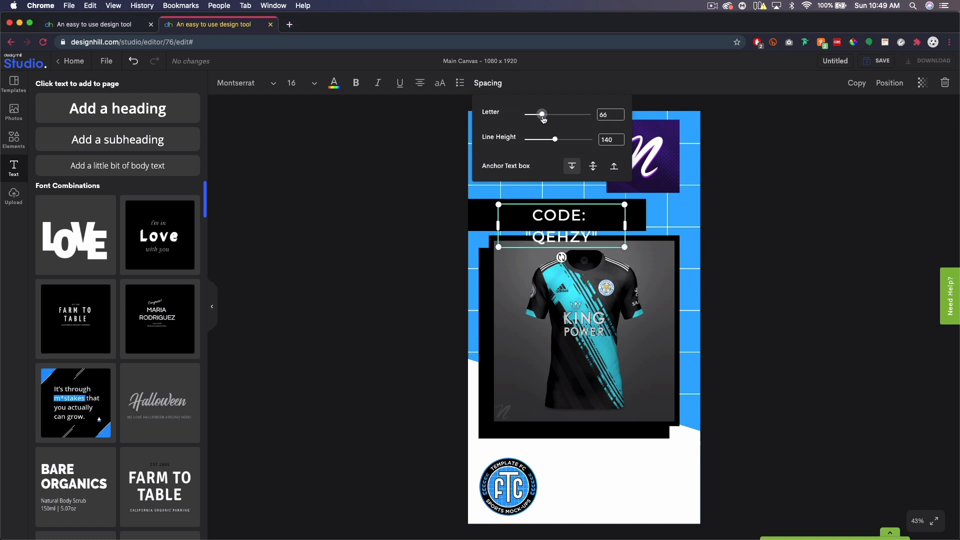
click(133, 61)
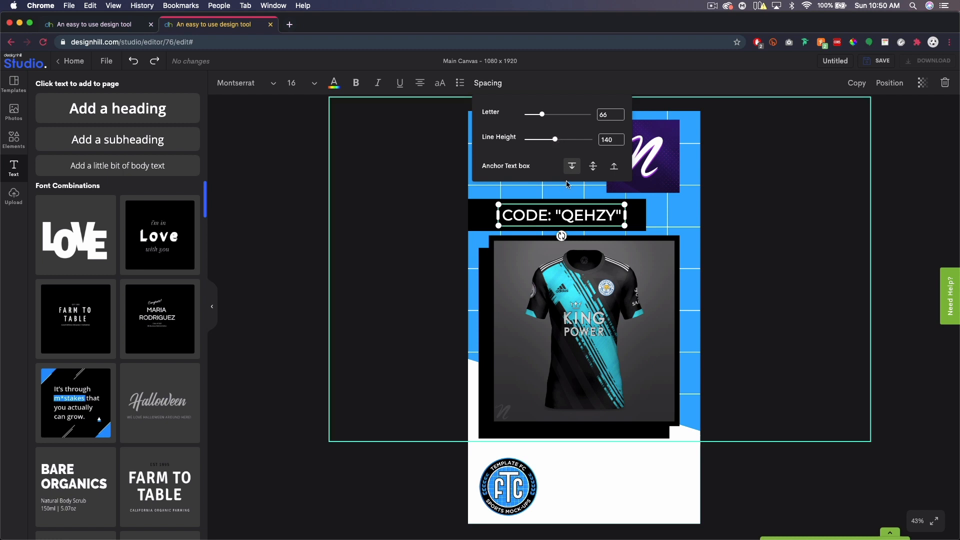
mouse_move(555, 139)
mouse_down()
mouse_move(545, 139)
mouse_move(570, 141)
mouse_move(551, 140)
mouse_up()
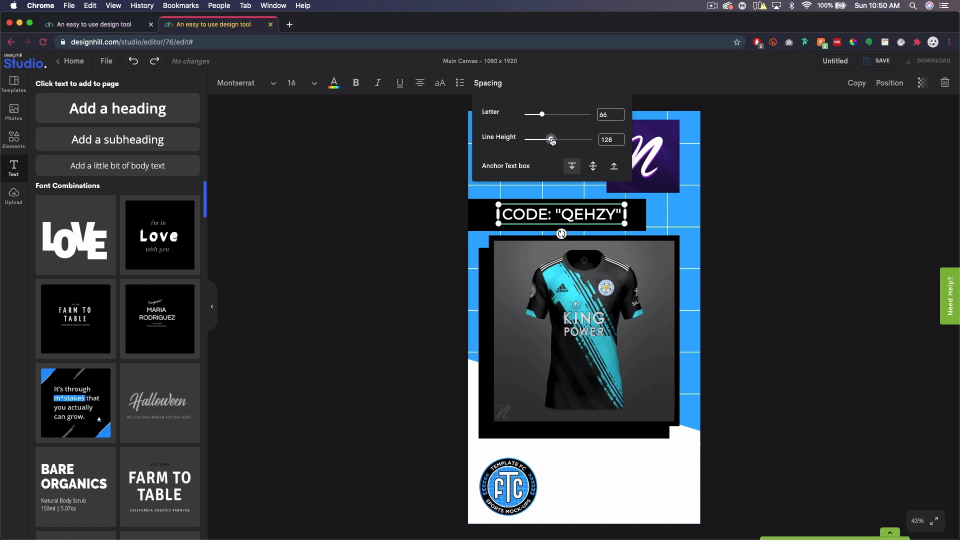
click(133, 60)
Widen the CODE text box on both sides and set its letter spacing to 168.
drag(630, 219, 646, 218)
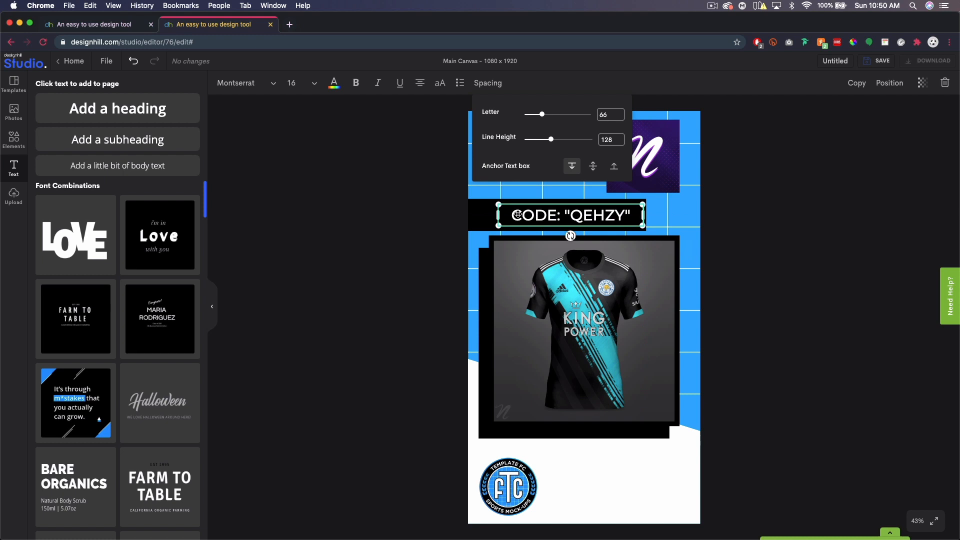
drag(499, 218, 470, 219)
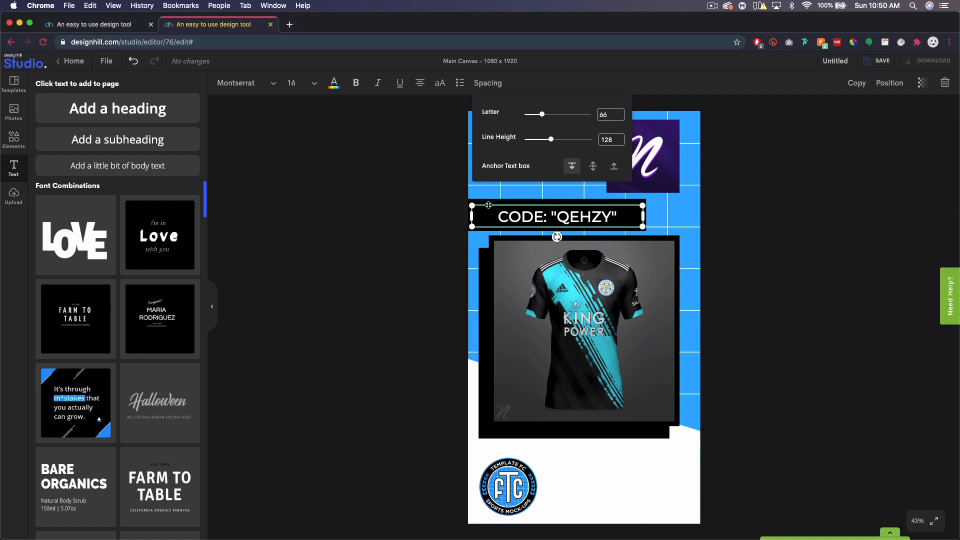
drag(543, 116, 549, 118)
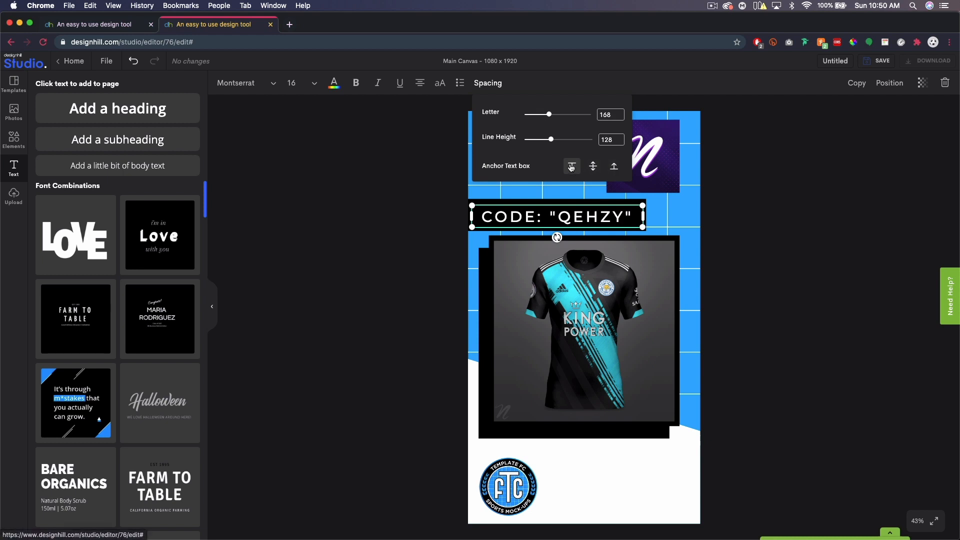
click(593, 216)
click(594, 214)
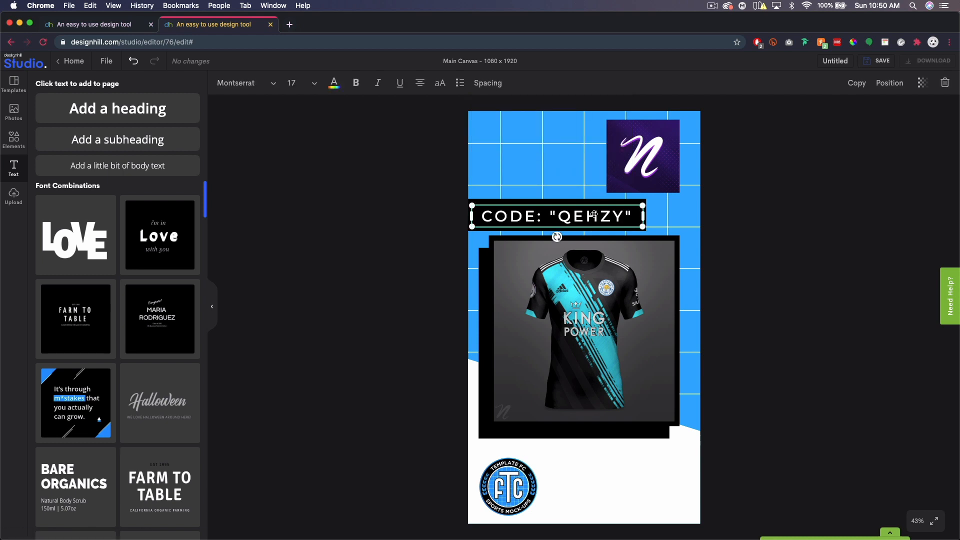
click(833, 248)
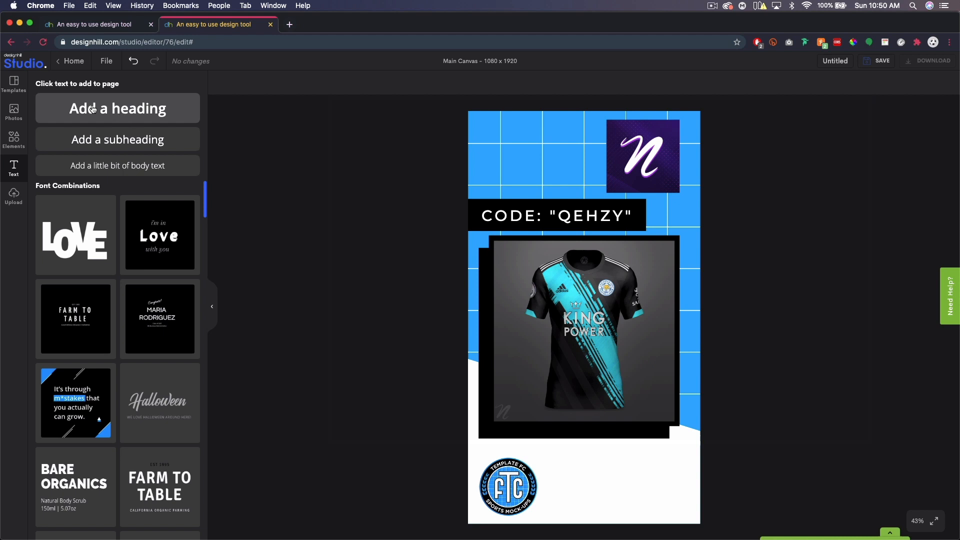
Add a heading with the designer's name, enlarged at the top left, in Montserrat.
click(111, 118)
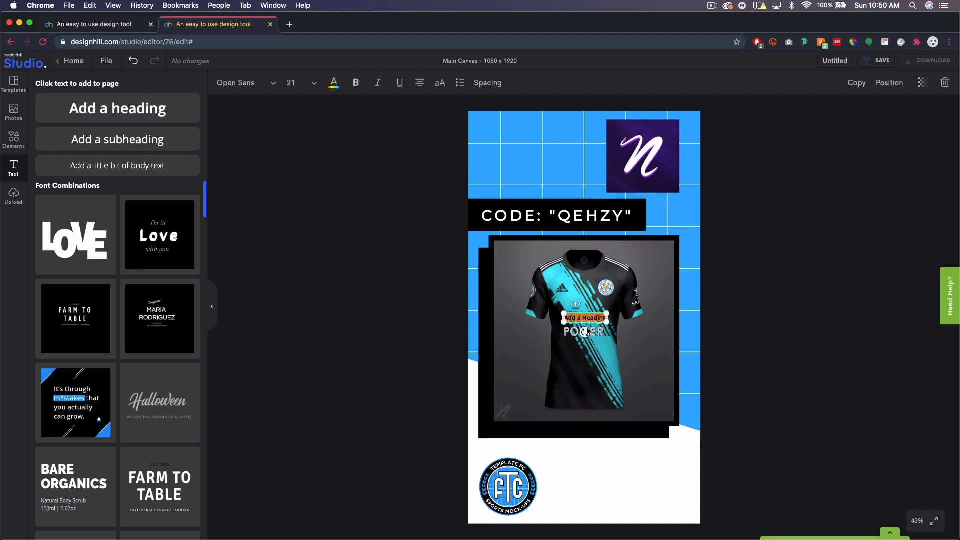
drag(566, 315, 557, 141)
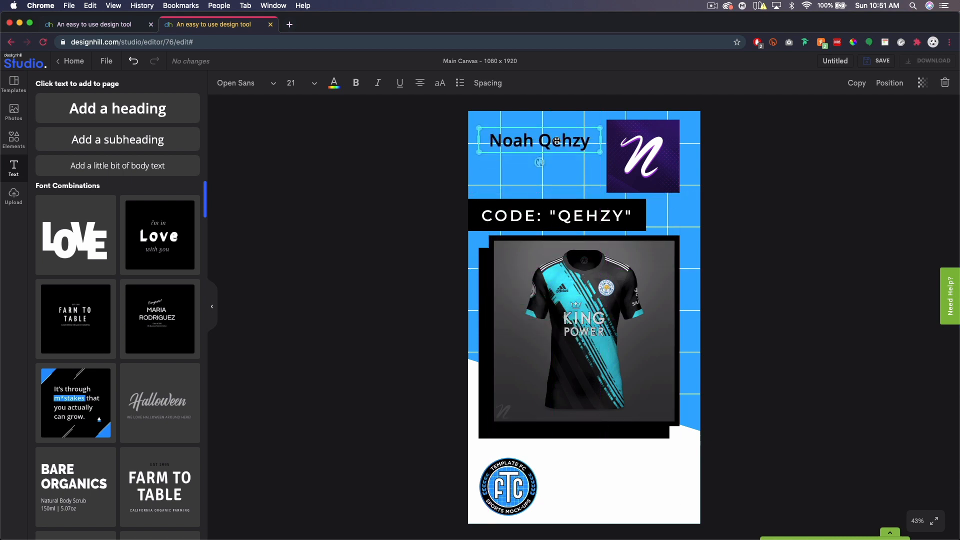
double_click(557, 141)
click(245, 83)
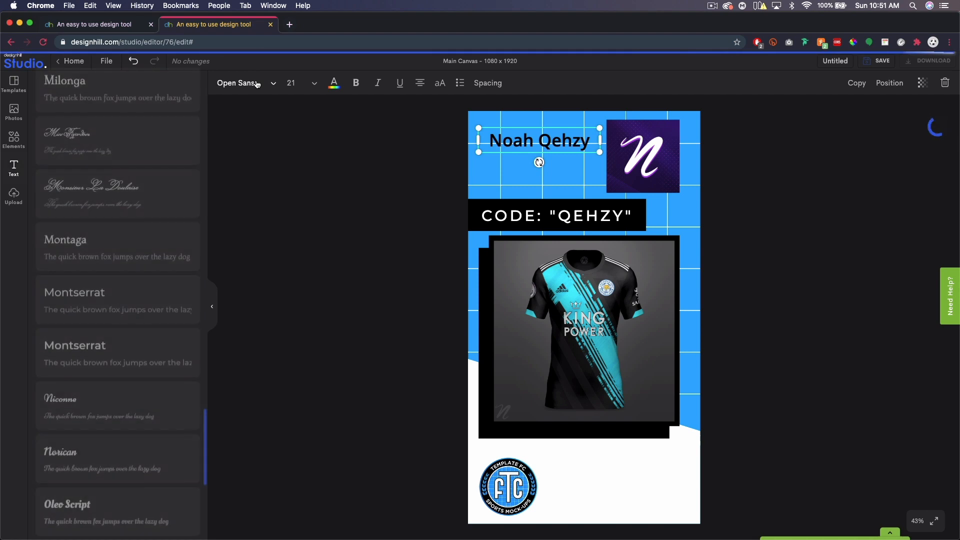
click(102, 358)
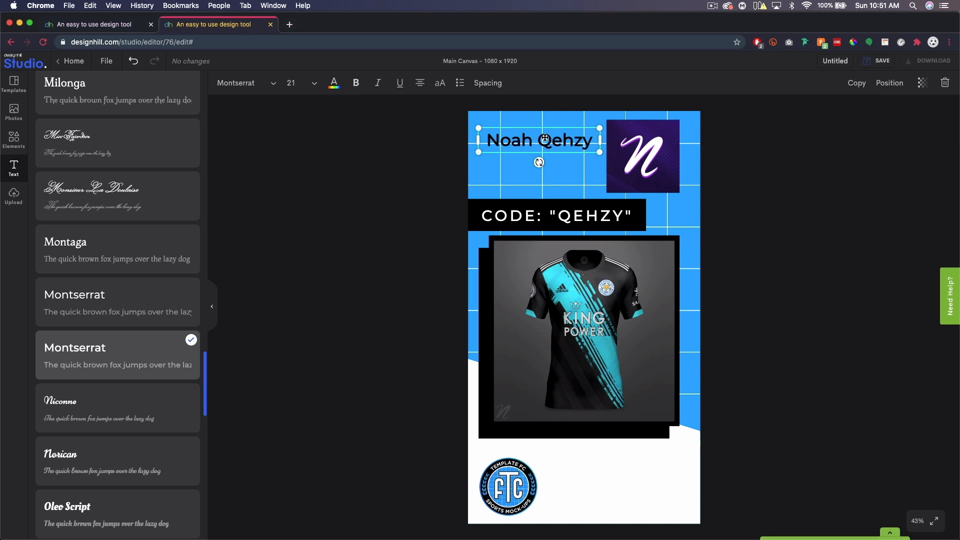
Nudge the name heading higher and try uppercase, leaving it in normal case.
click(538, 142)
click(878, 167)
drag(514, 139, 511, 130)
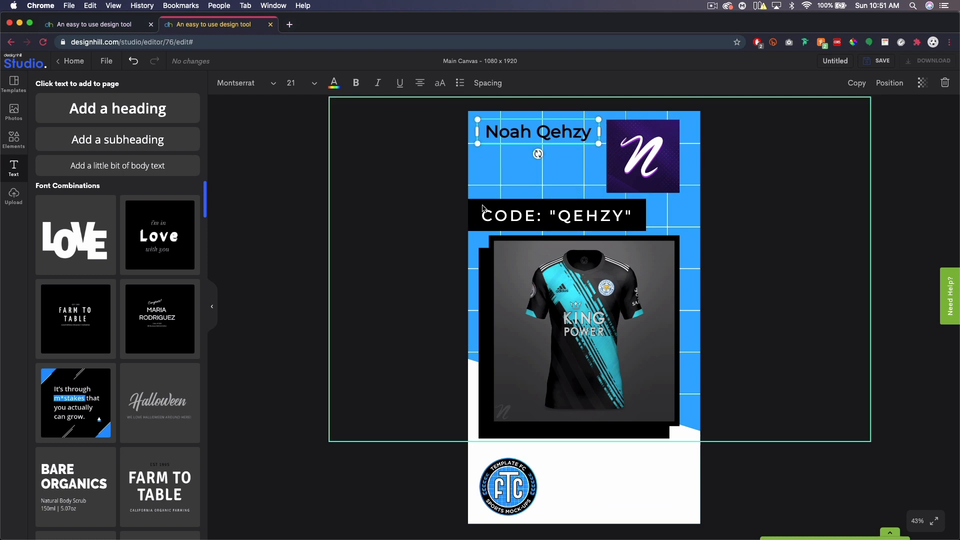
click(444, 88)
click(444, 88)
click(444, 88)
click(444, 89)
click(444, 89)
click(444, 88)
click(444, 88)
click(444, 89)
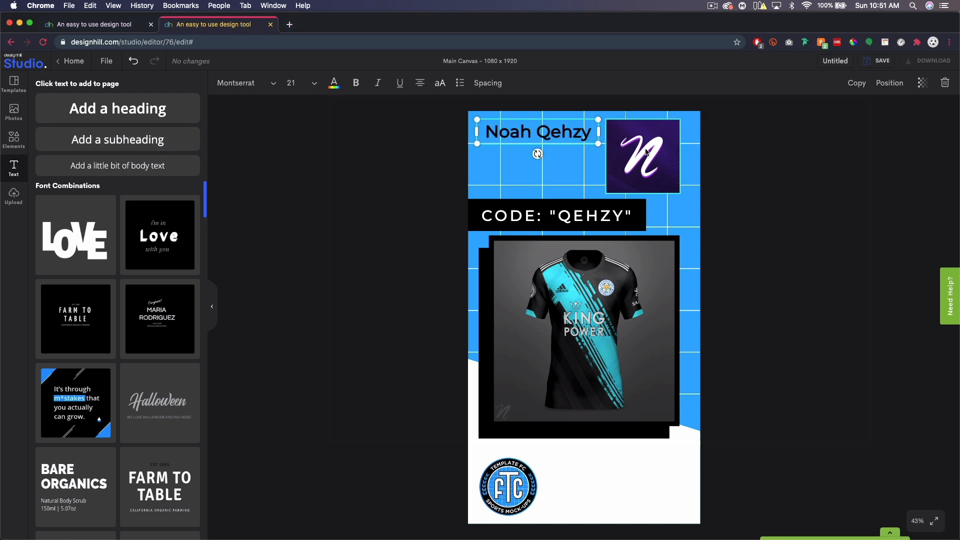
click(123, 140)
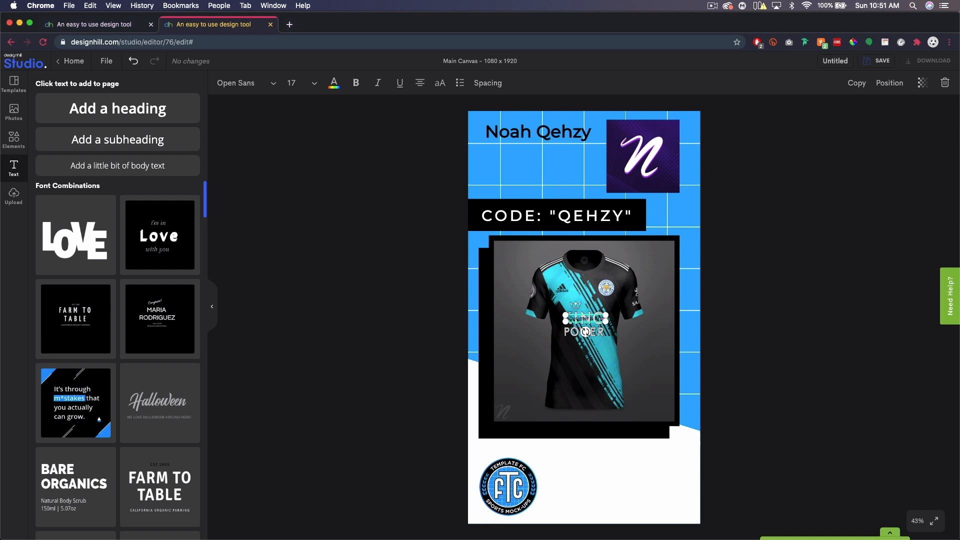
Type 'Designer & Owner' as one short line positioned just above the name heading.
text(Designer & Owner)
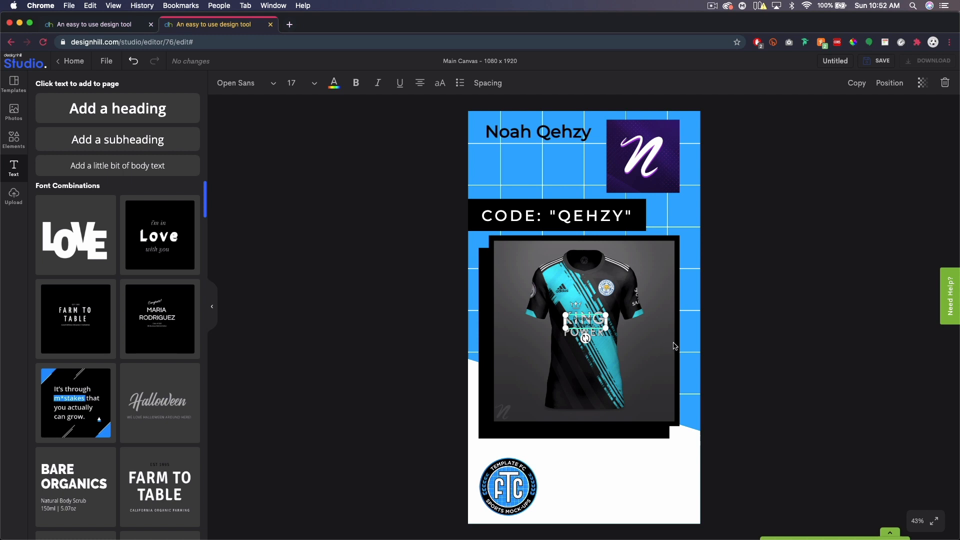
drag(605, 332, 671, 202)
drag(588, 160, 513, 157)
drag(445, 159, 477, 158)
drag(557, 159, 549, 126)
drag(550, 185, 548, 167)
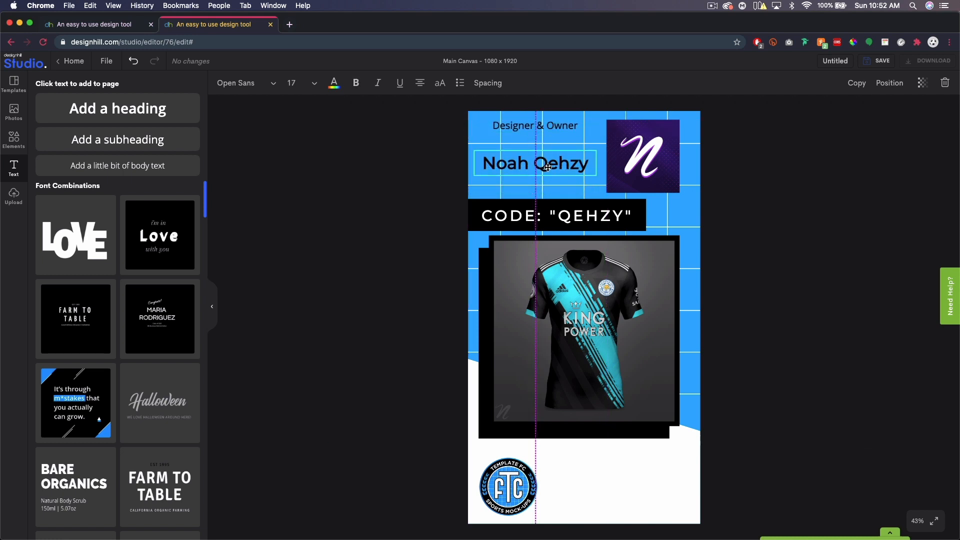
click(544, 128)
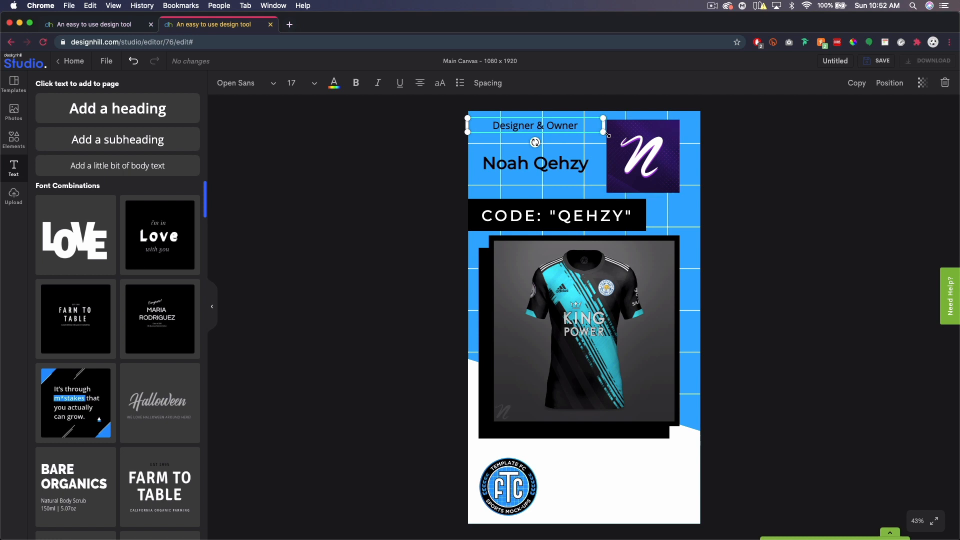
drag(604, 134, 517, 133)
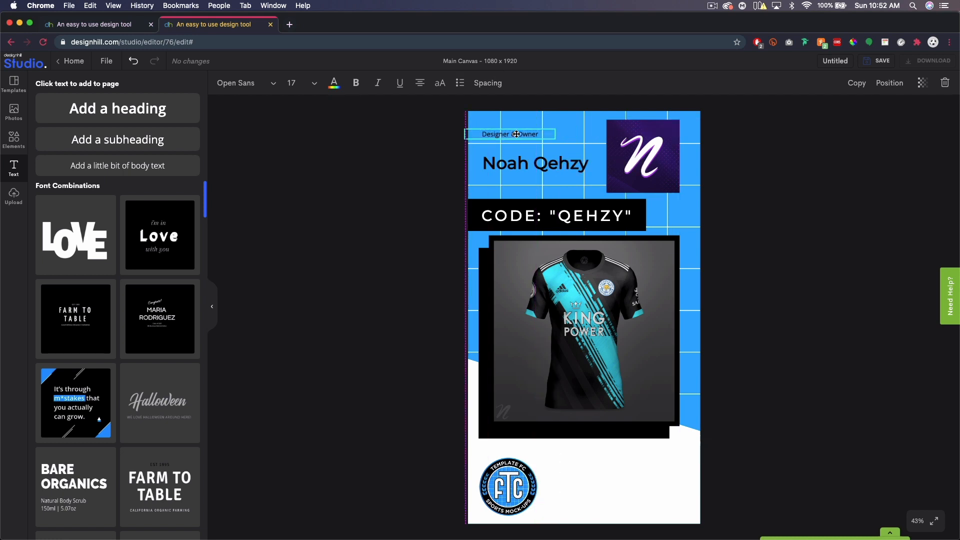
click(792, 226)
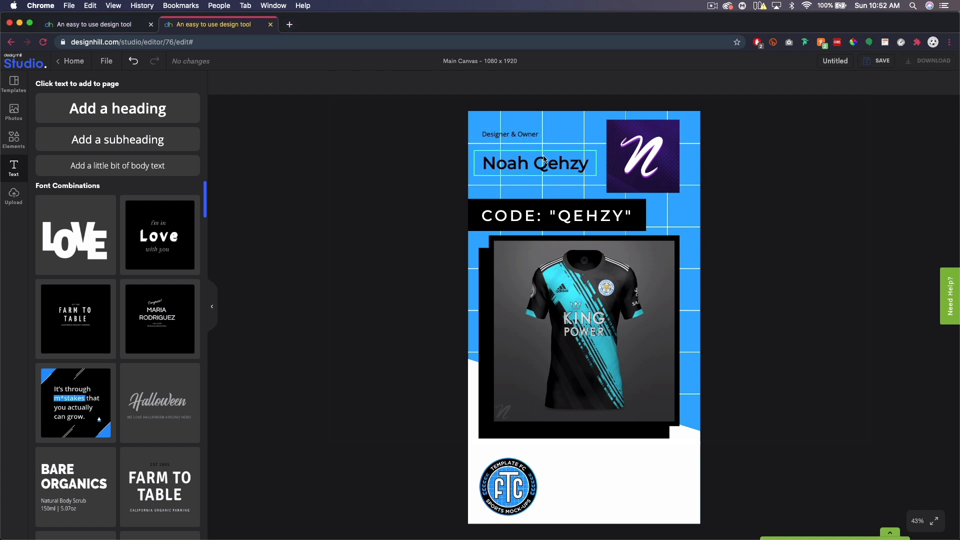
Set 'Designer & Owner' in italic Montserrat.
click(503, 135)
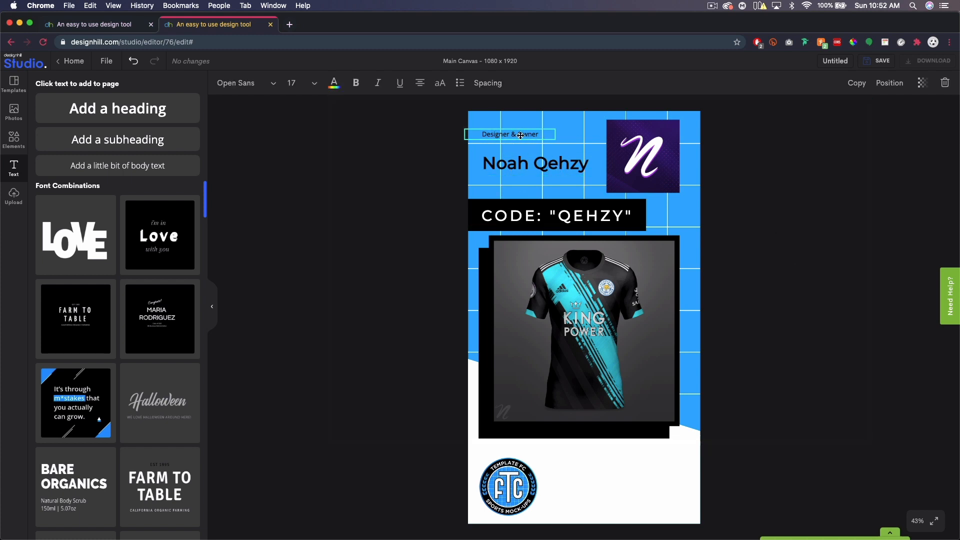
click(245, 83)
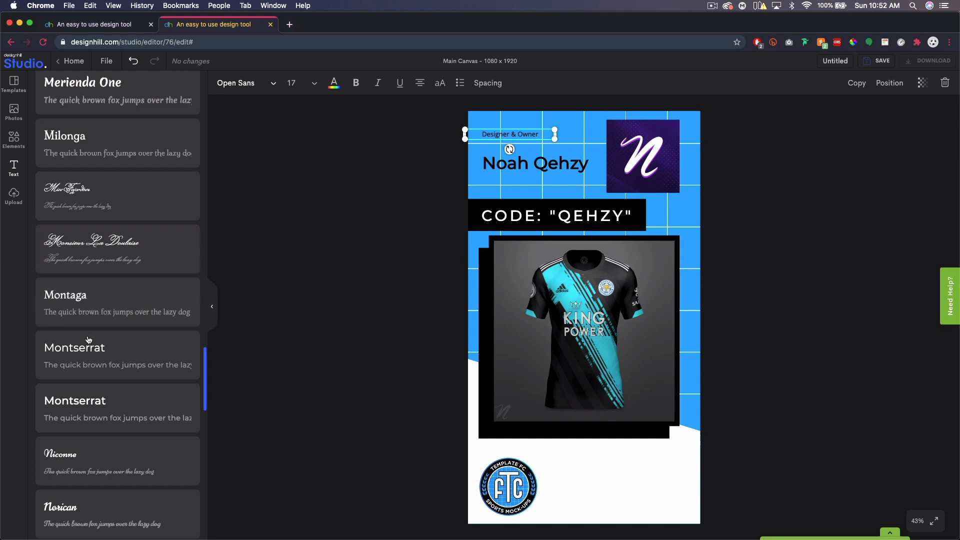
click(87, 351)
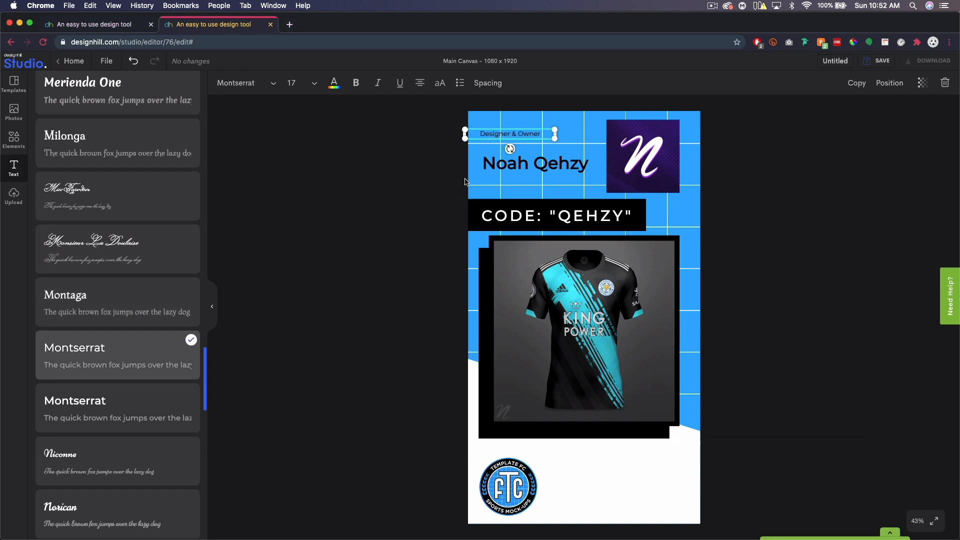
click(377, 84)
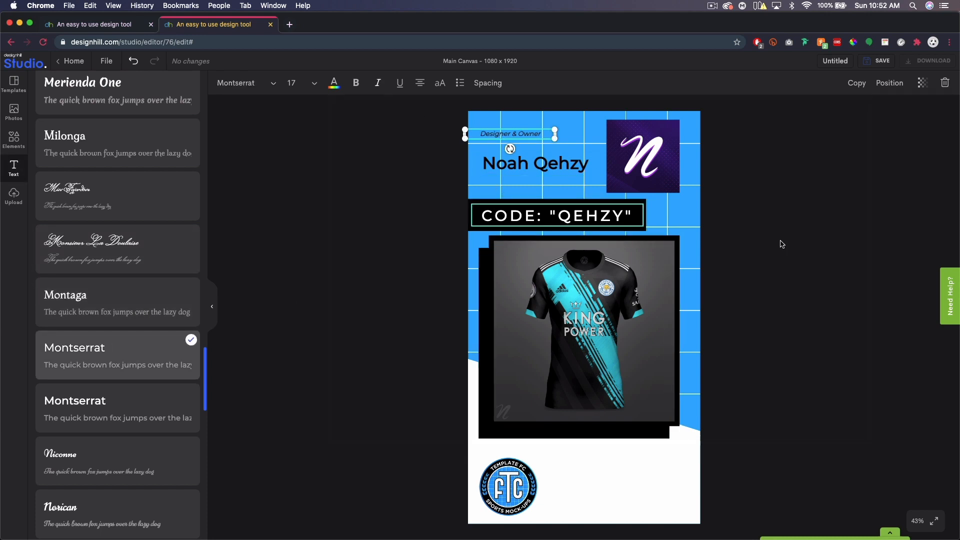
click(778, 242)
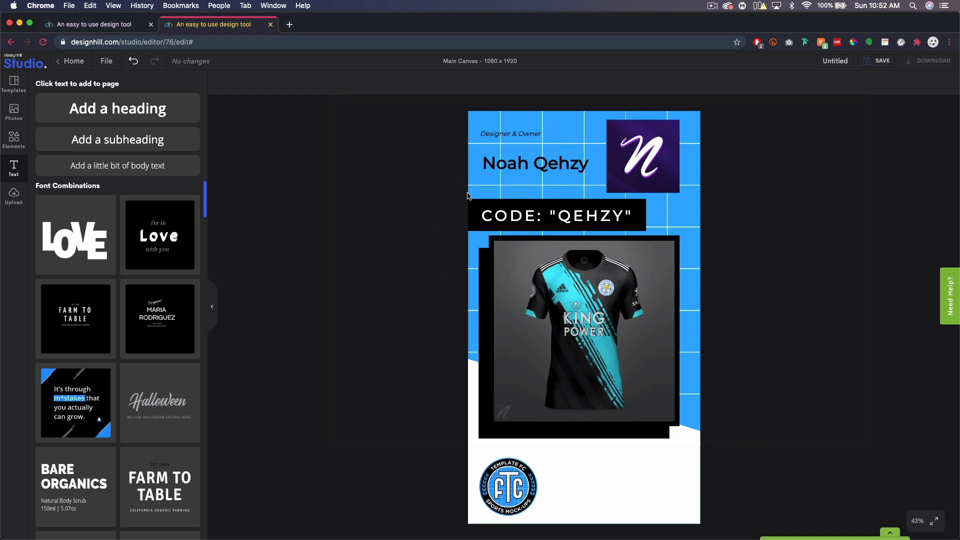
click(14, 196)
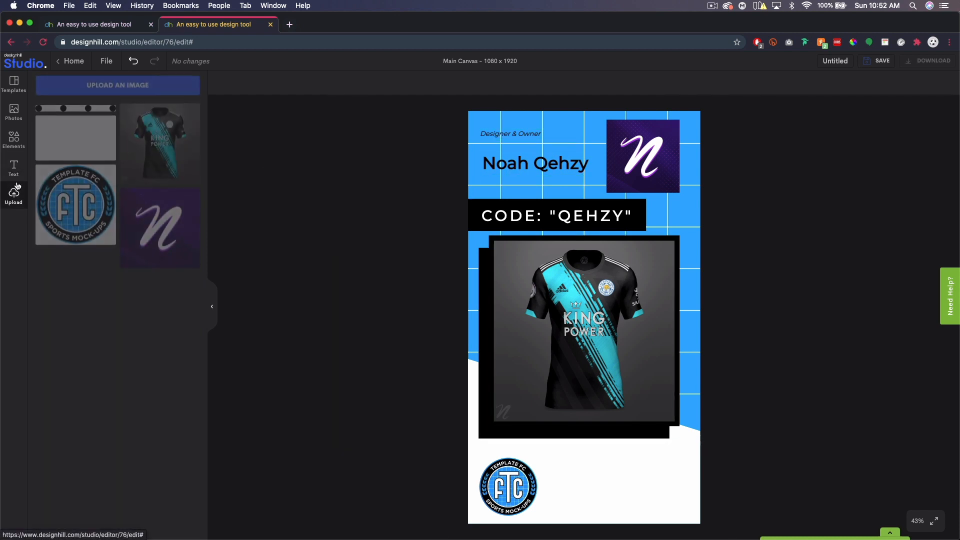
Add a short black dotted strip under 'Designer & Owner' and a copy beside the club badge.
click(66, 114)
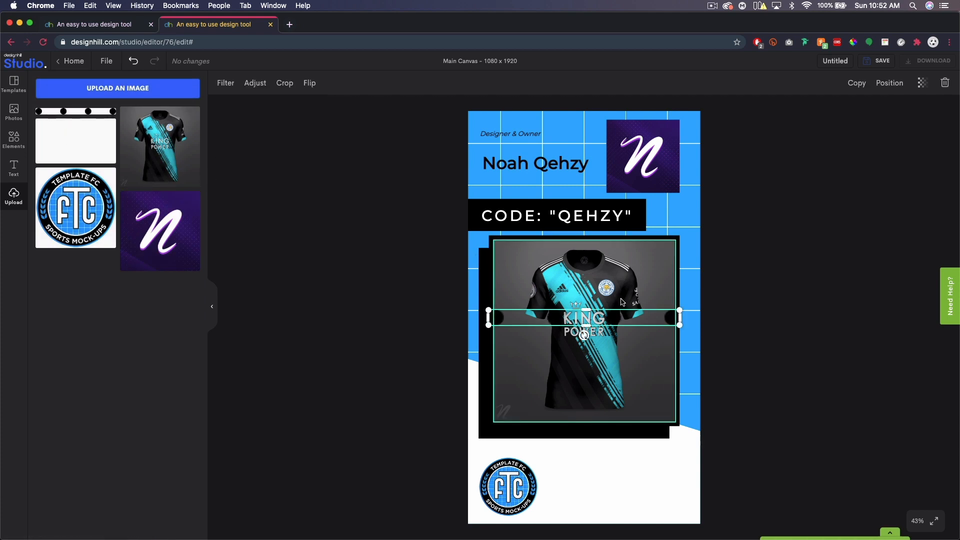
drag(615, 315, 605, 149)
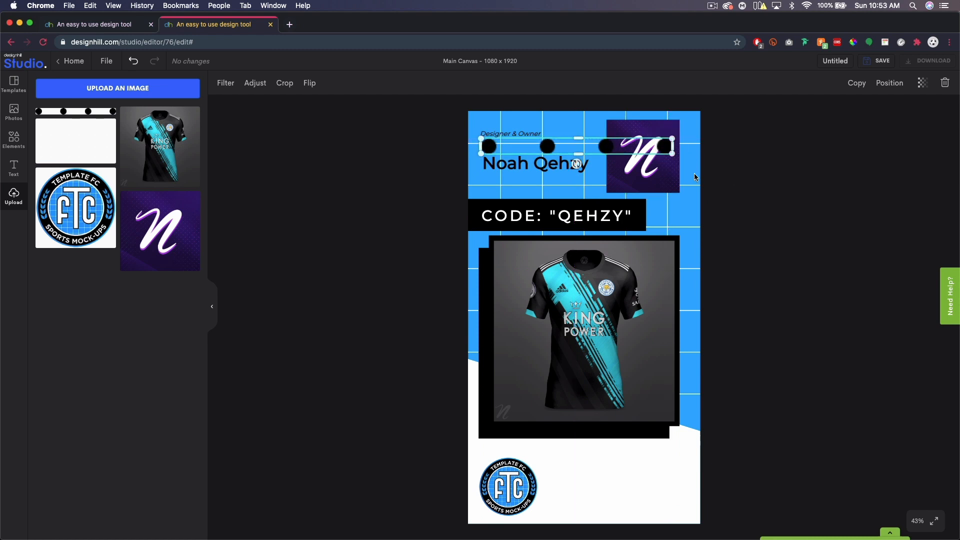
drag(673, 154, 523, 144)
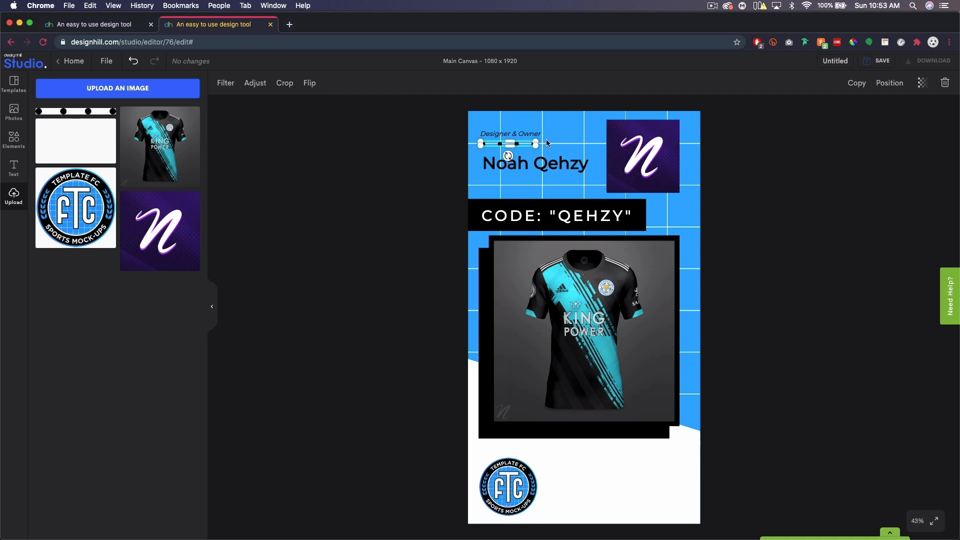
click(855, 85)
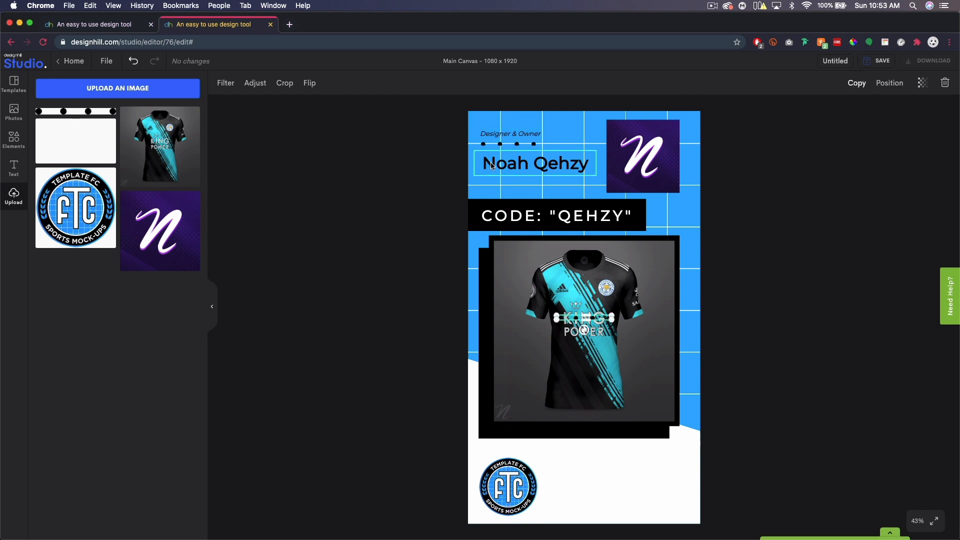
drag(598, 319, 665, 466)
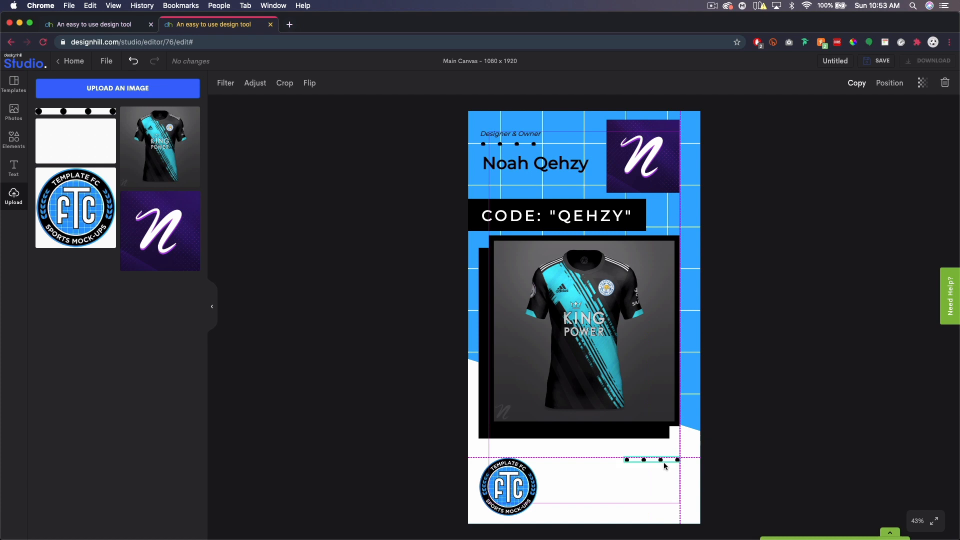
click(796, 435)
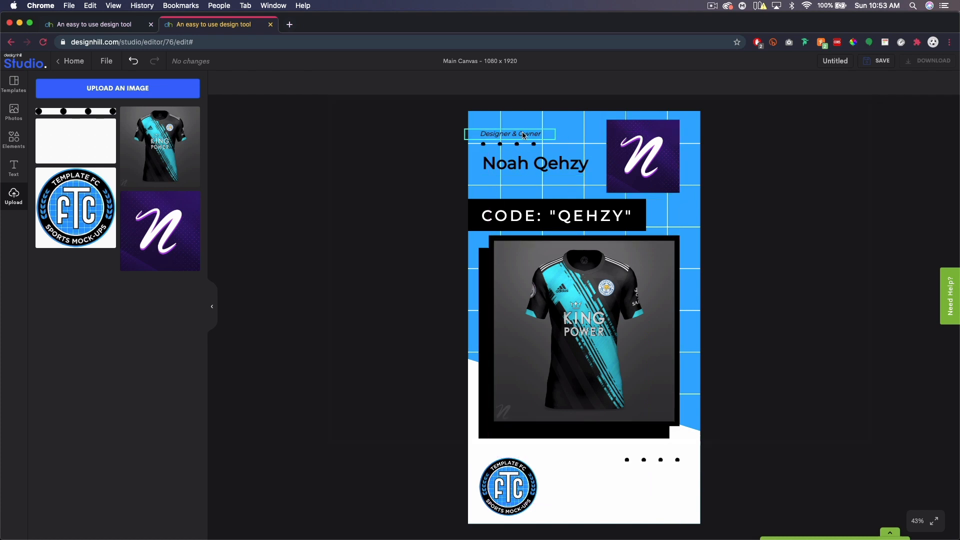
Enlarge the 'Designer & Owner' text box slightly.
click(556, 136)
mouse_move(554, 131)
mouse_down()
mouse_move(574, 129)
mouse_move(538, 131)
mouse_up()
click(795, 203)
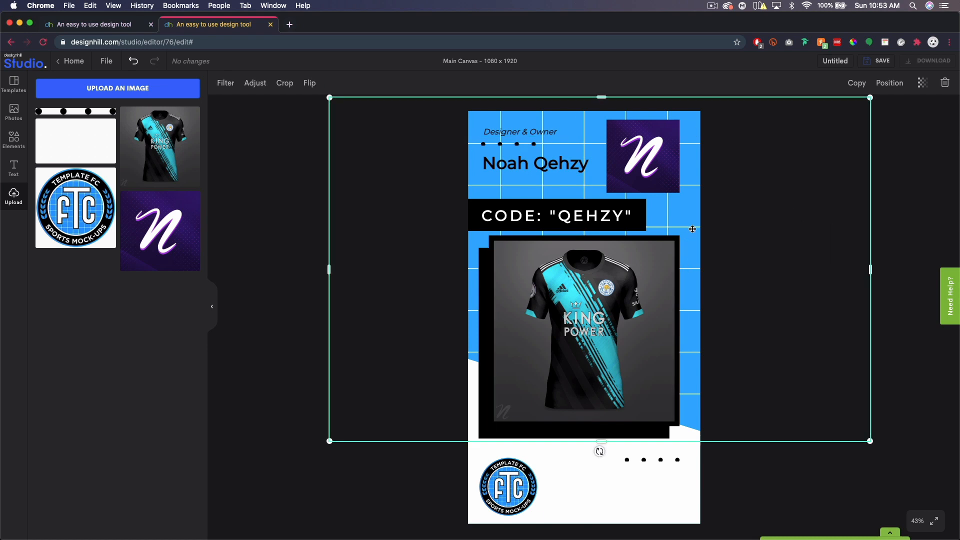
Rename the story design to 'Tutorial', save it, and switch to the dashboard tab.
click(824, 64)
text(Tutorial)
click(880, 61)
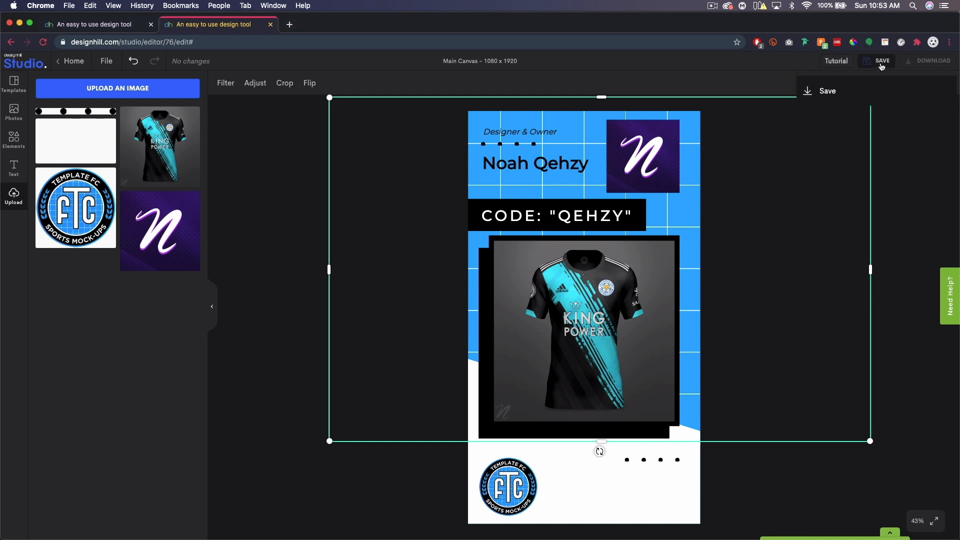
click(831, 92)
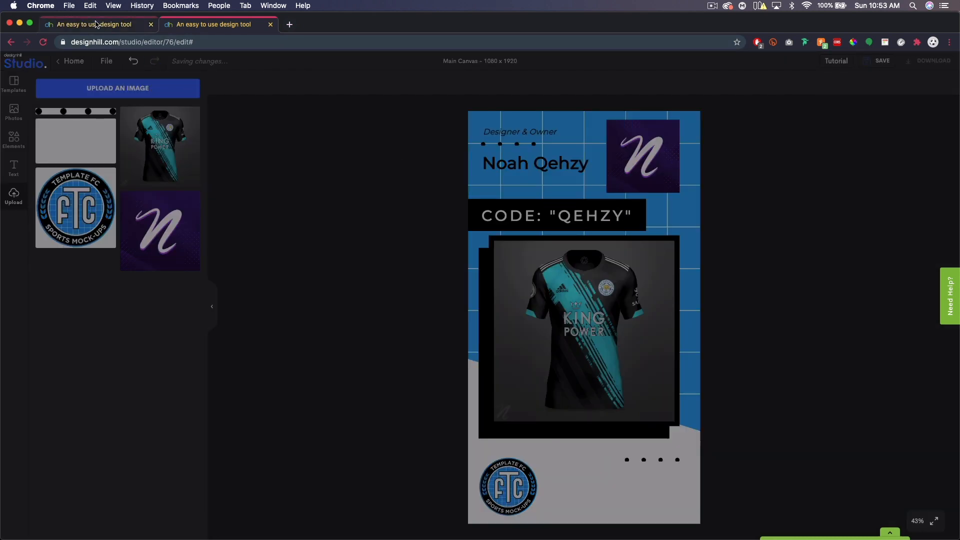
click(96, 26)
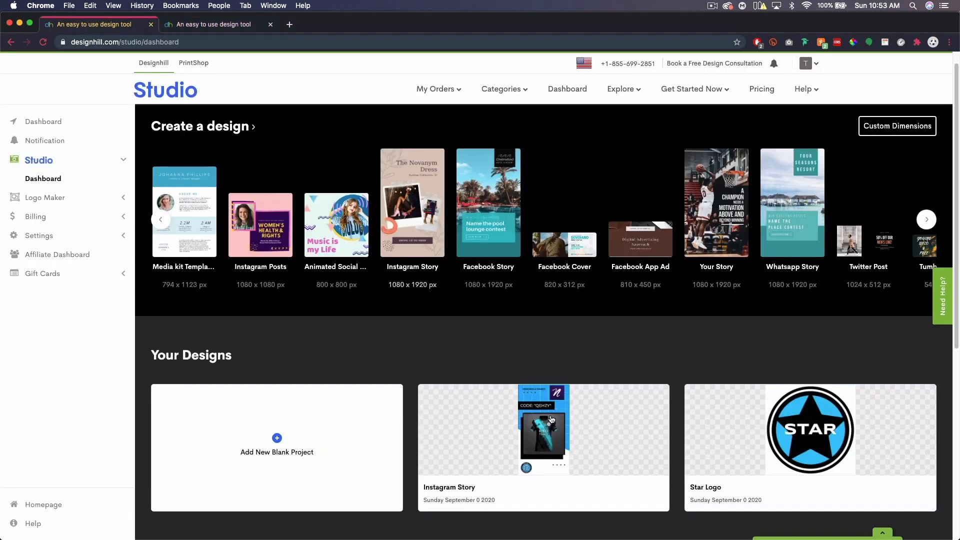
Reload the dashboard to confirm 'Tutorial' under Your Designs, then return to the editor tab.
click(43, 42)
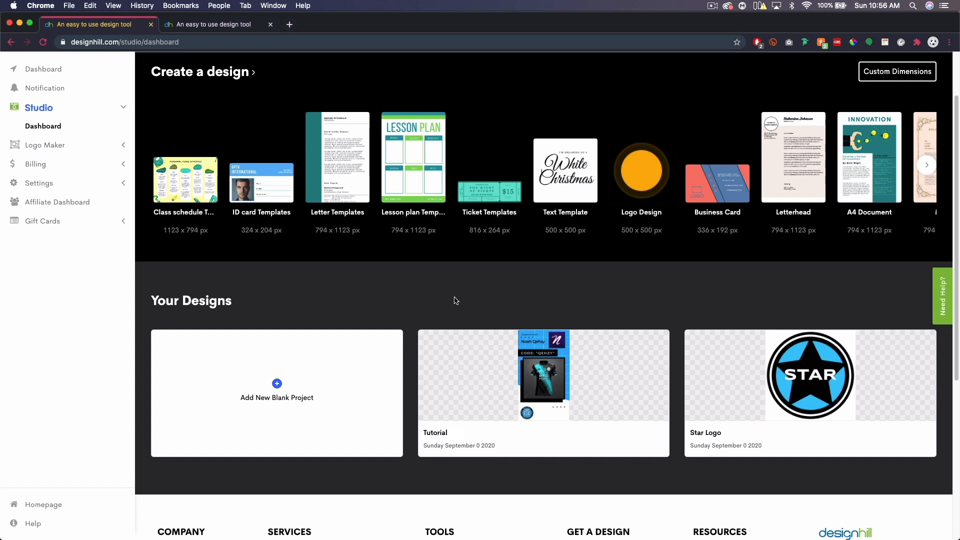
click(181, 26)
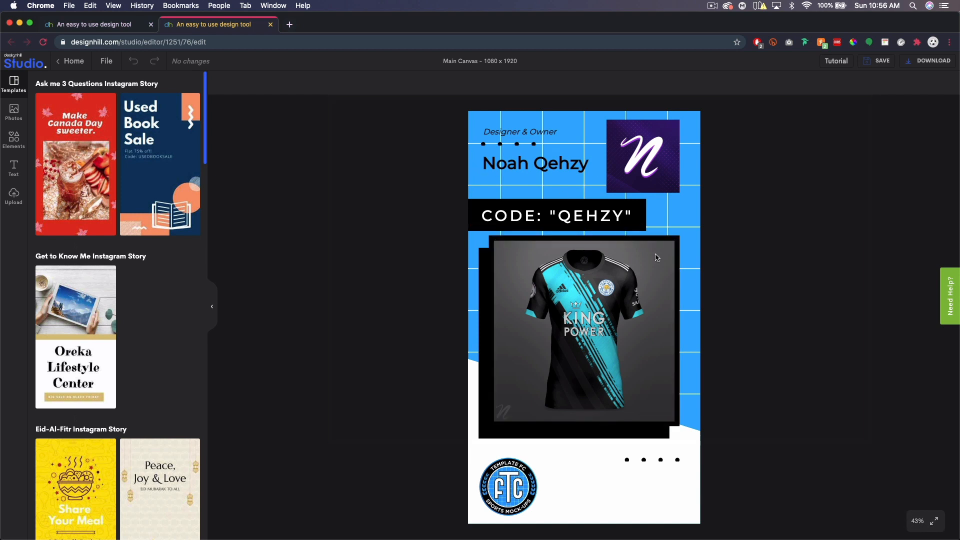
click(916, 527)
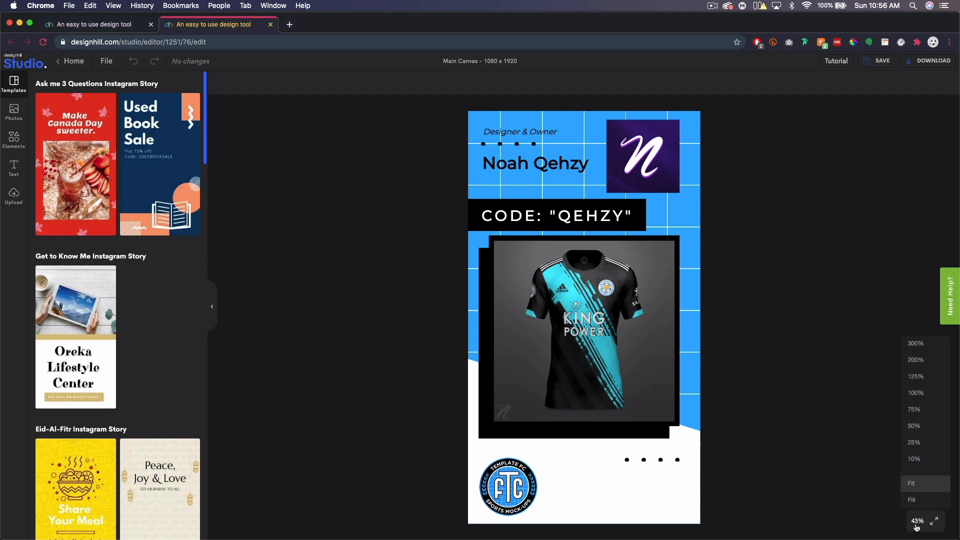
click(916, 393)
scroll(524, 275, down, 1)
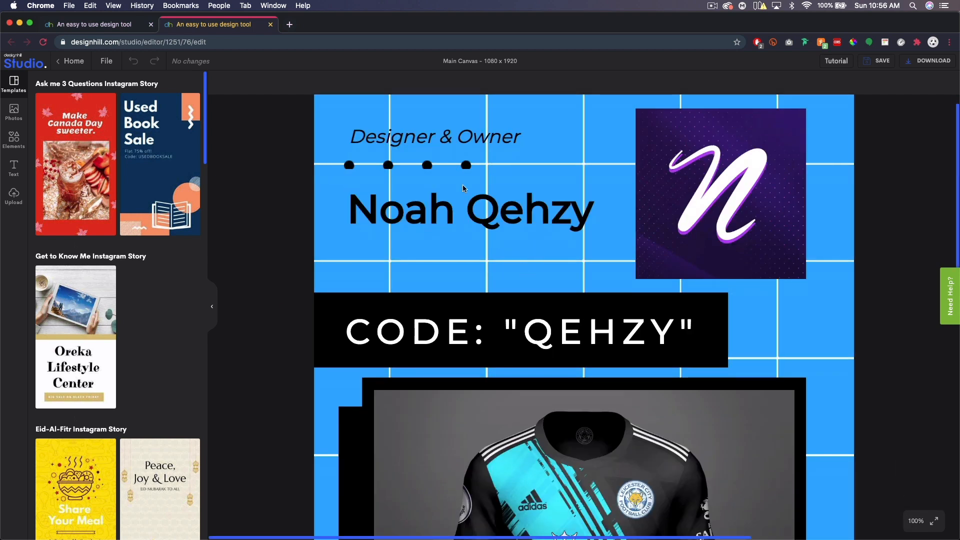
click(433, 169)
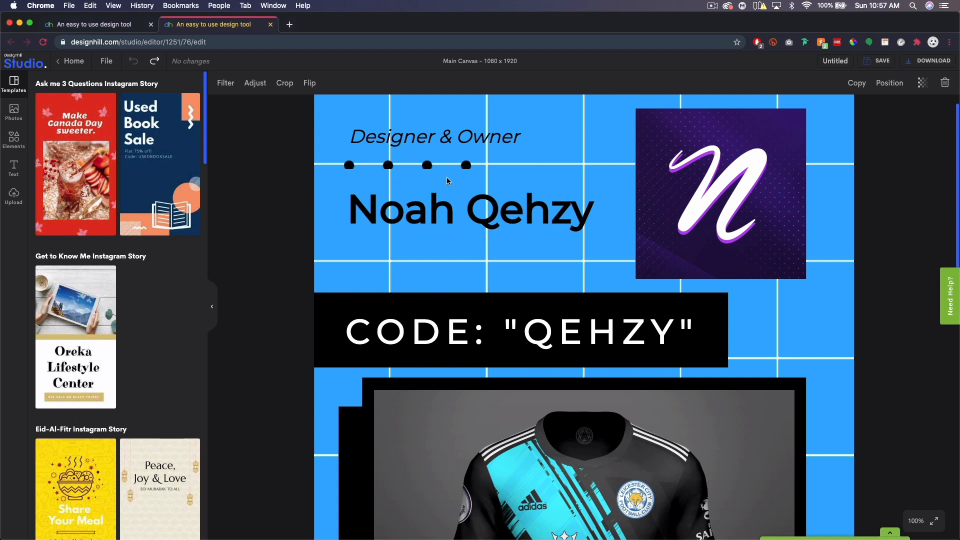
scroll(575, 235, down, 4)
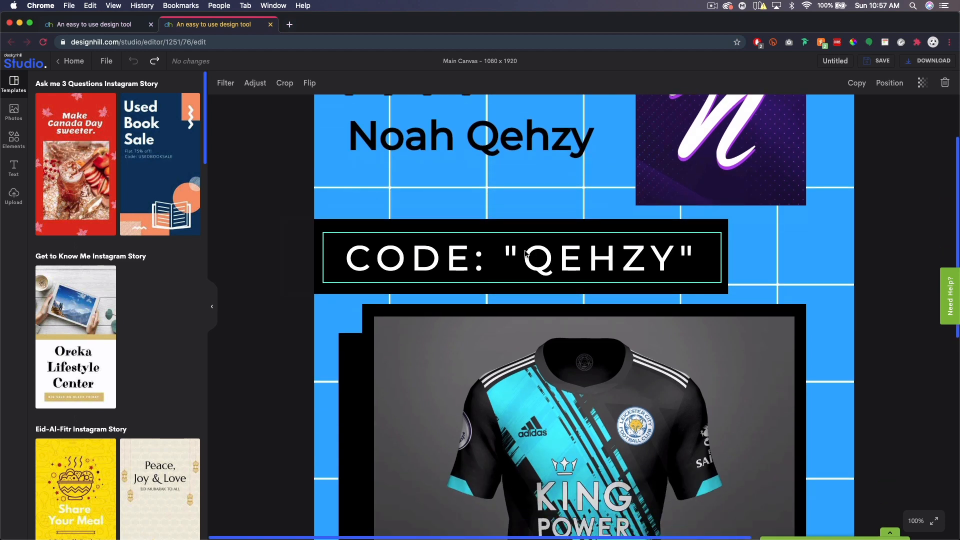
scroll(526, 253, down, 15)
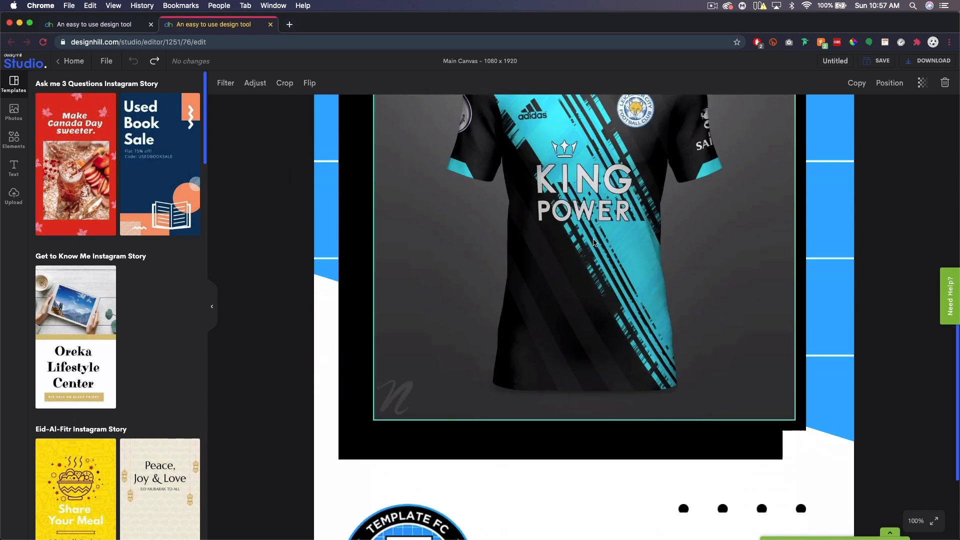
scroll(595, 242, down, 6)
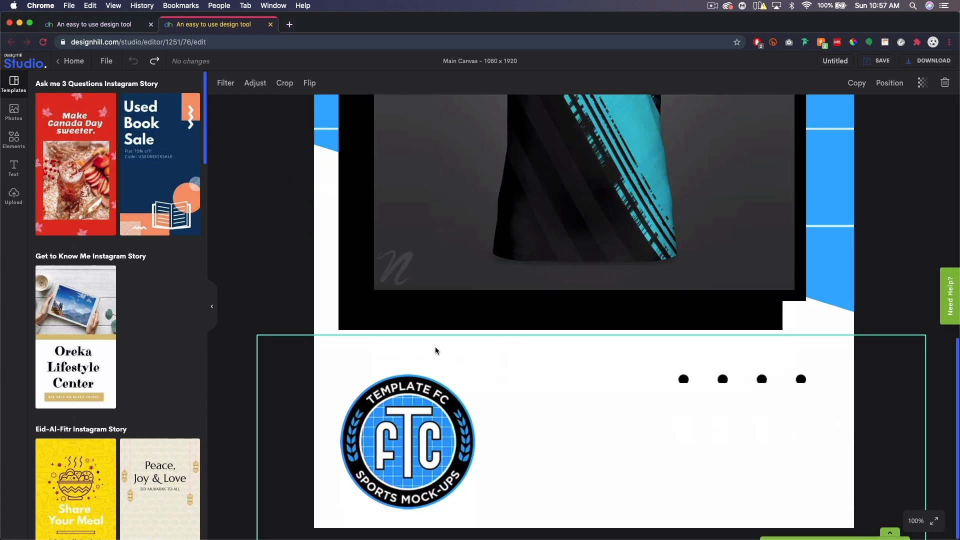
scroll(575, 335, up, 1)
click(922, 521)
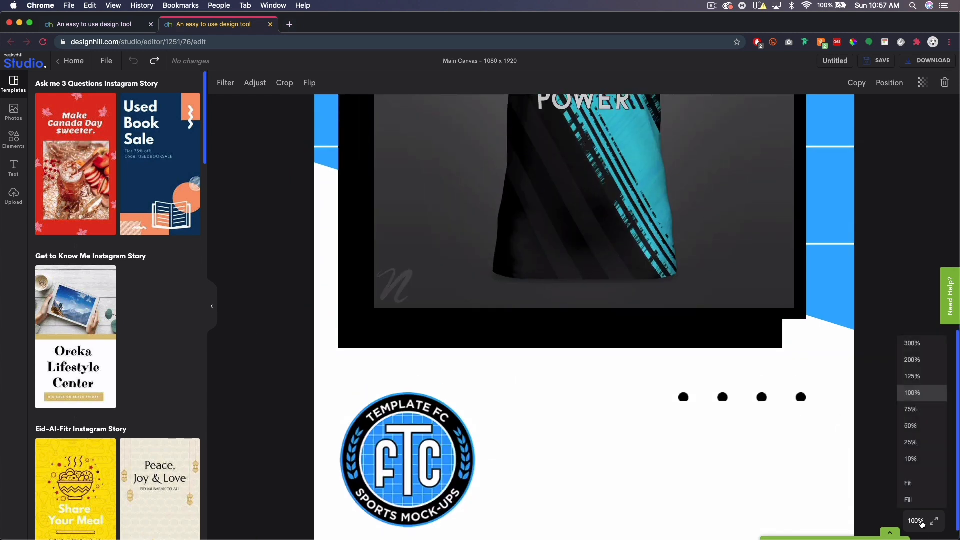
click(916, 489)
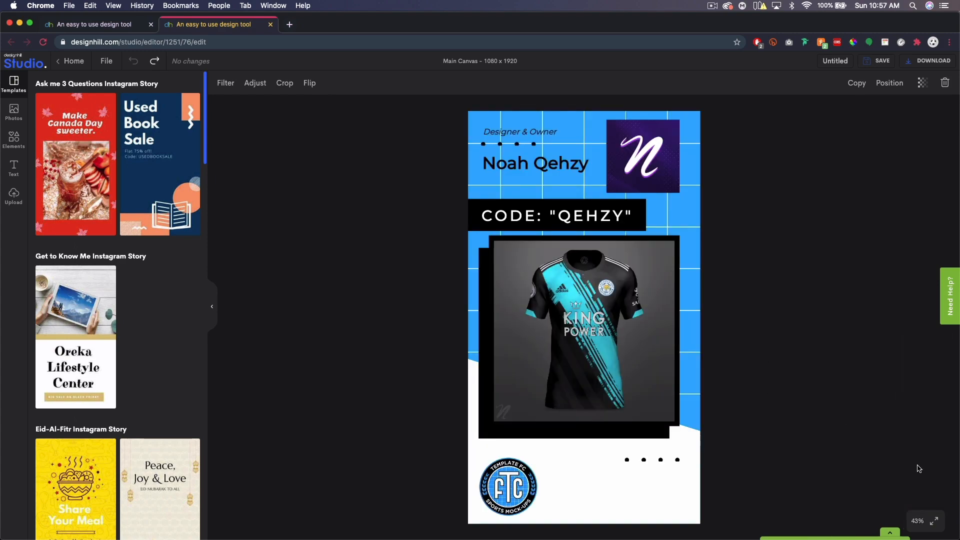
click(934, 521)
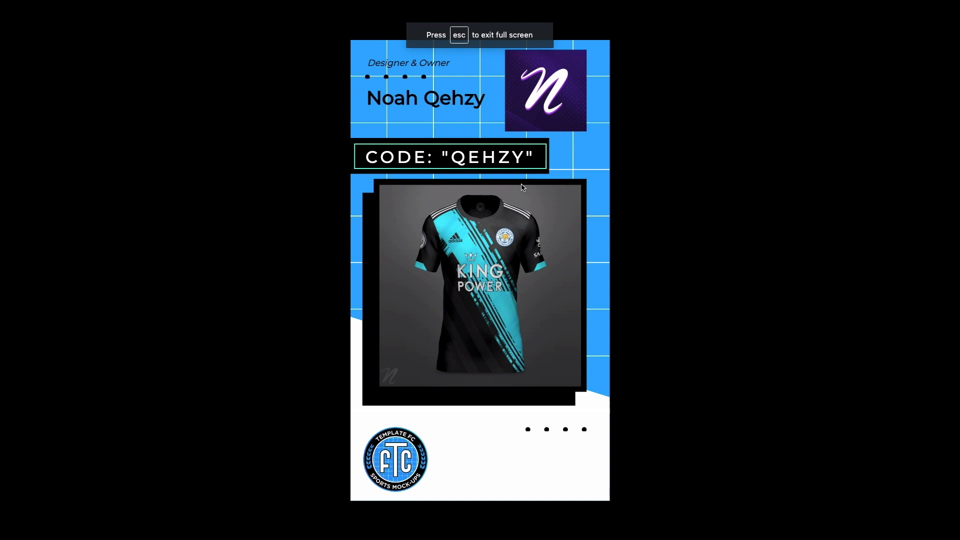
key(Escape)
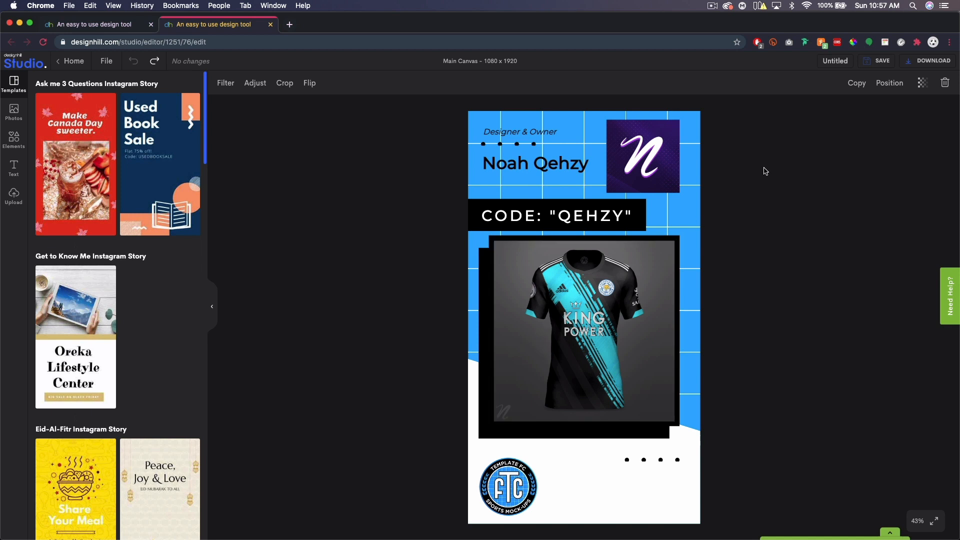
Test lower transparency values on the jersey photo, then set transparency back to 100.
click(922, 84)
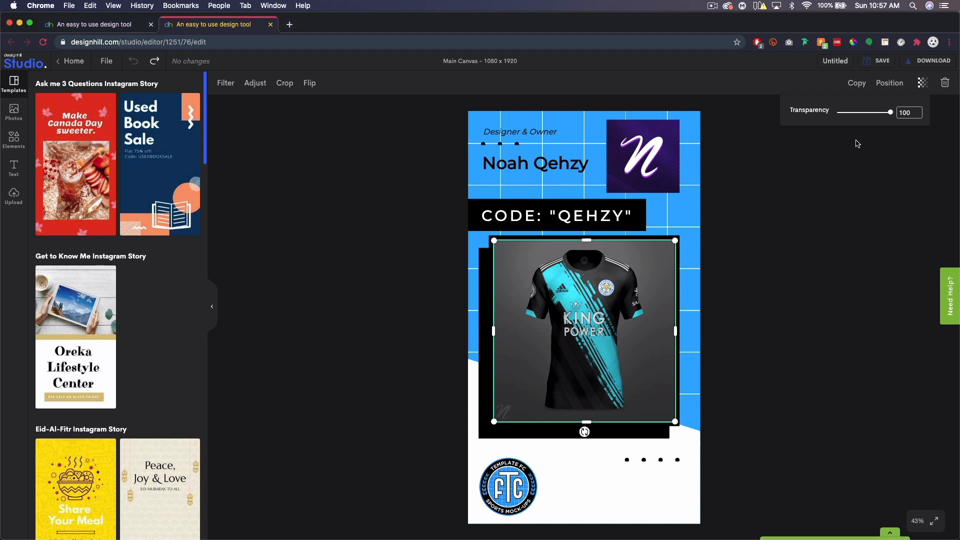
click(861, 113)
drag(862, 115, 895, 115)
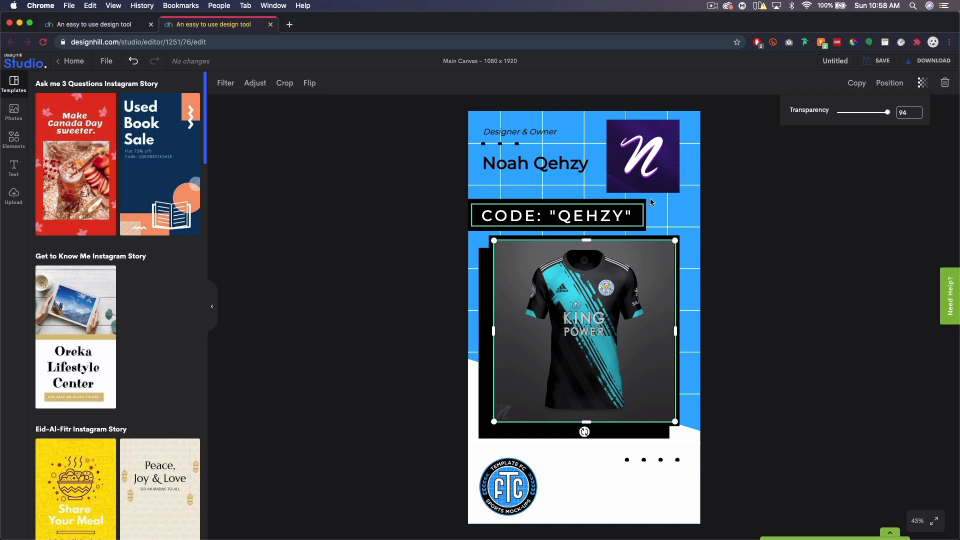
drag(887, 113, 958, 125)
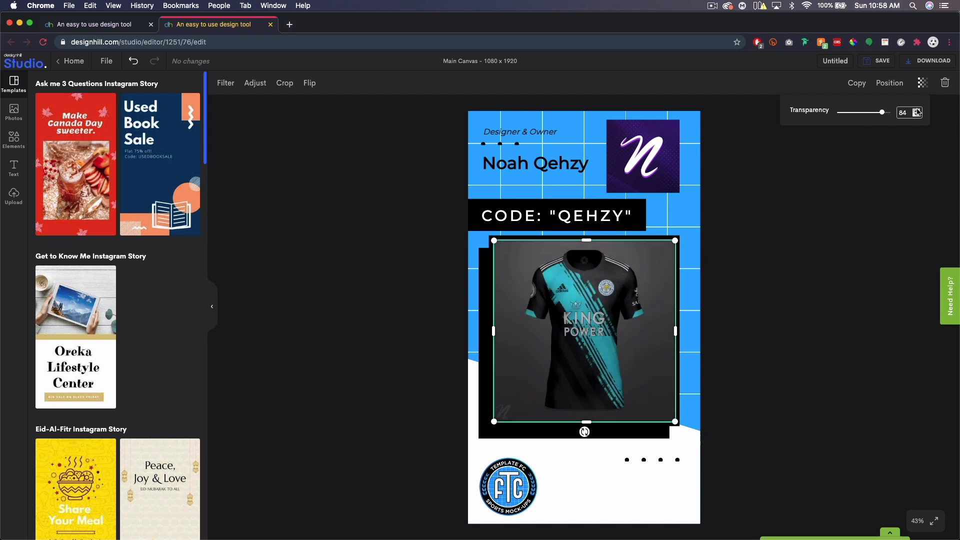
text(100)
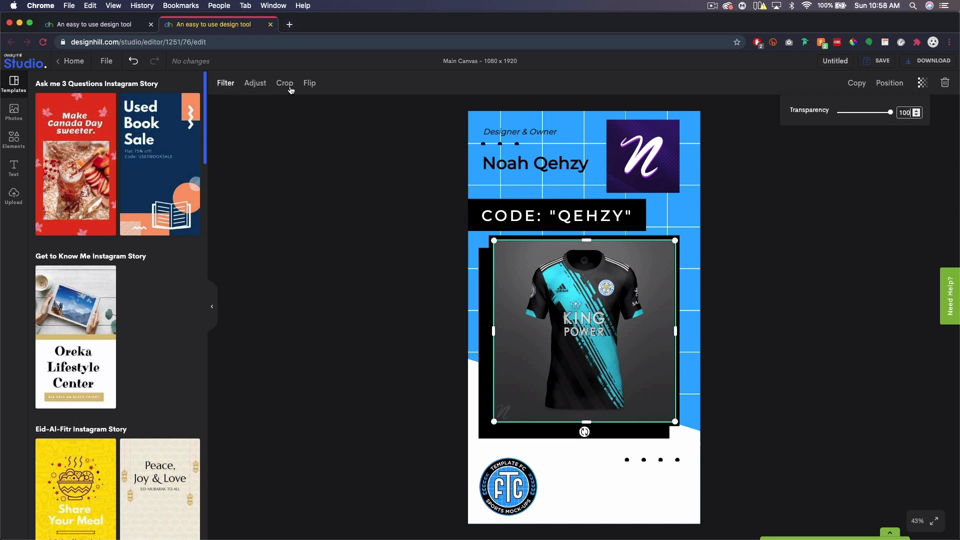
Try the Invert filter on the jersey photo, revert to None, and show the Adjustment sliders.
click(223, 84)
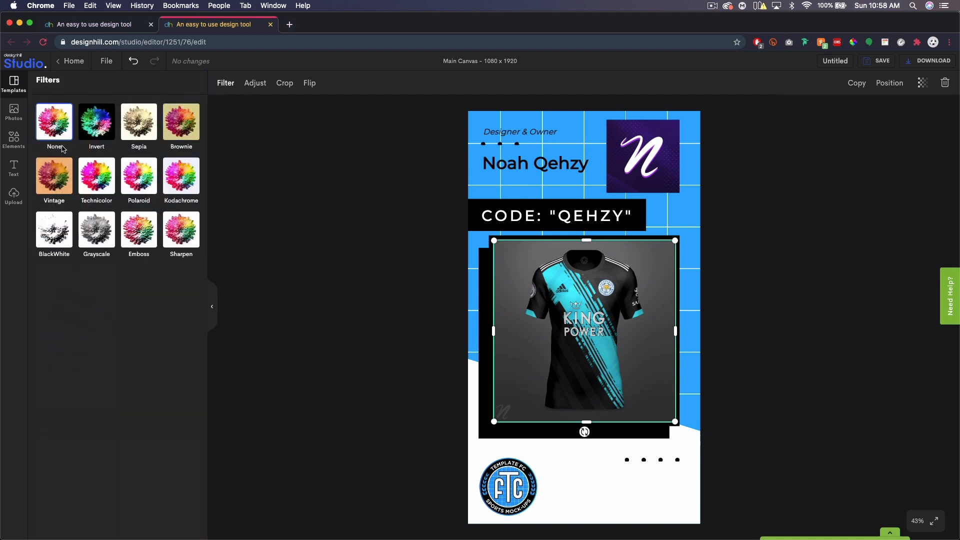
click(90, 133)
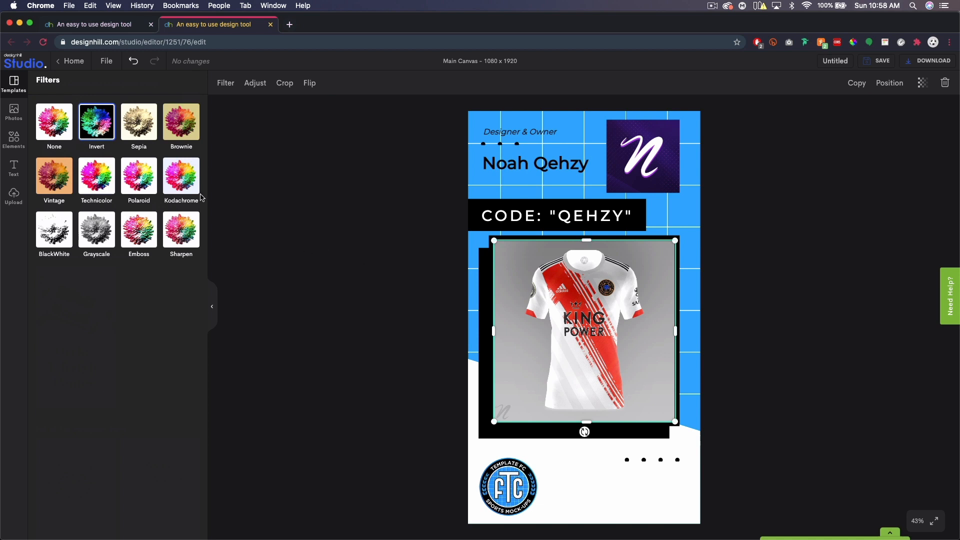
click(50, 127)
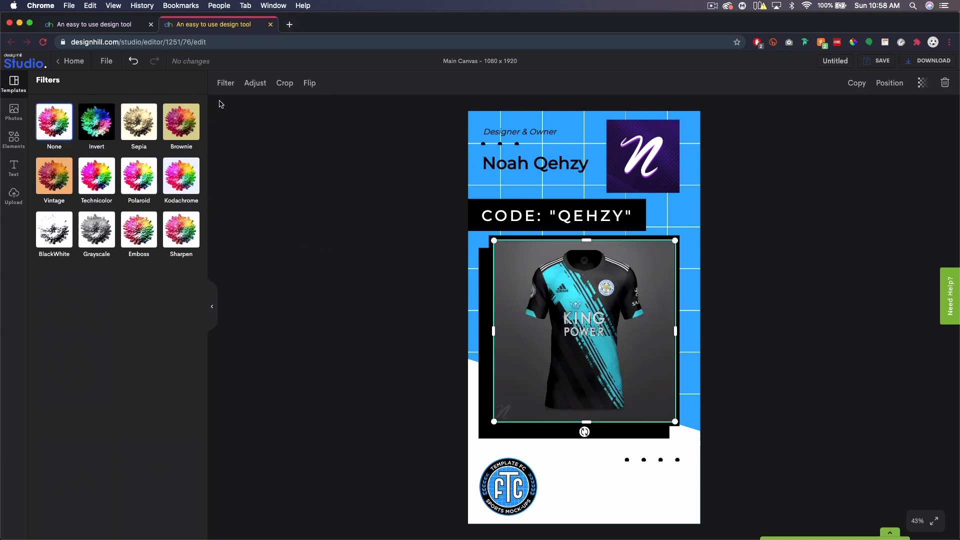
click(245, 86)
click(252, 85)
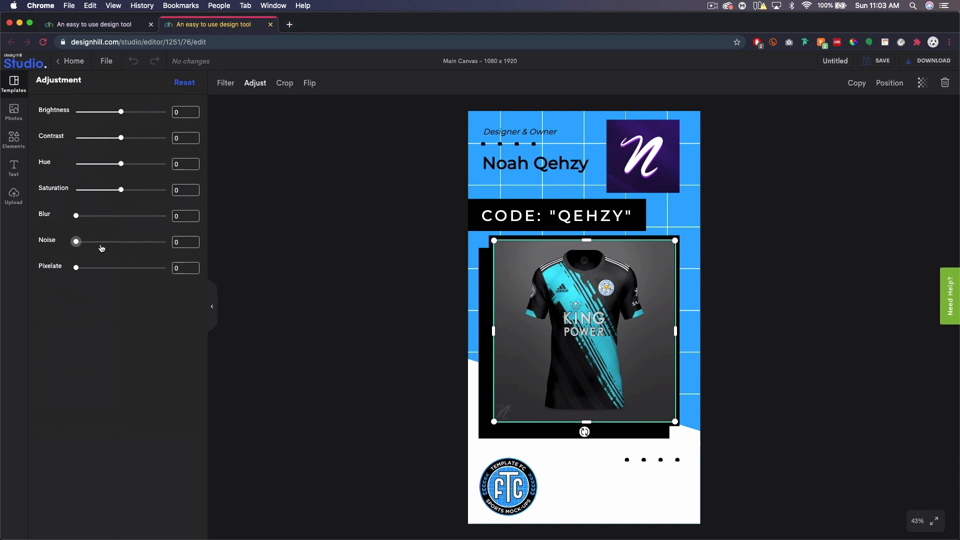
Try Noise values 5010 and 10 on the jersey photo at 100% zoom, then set Noise to 0.
drag(183, 243, 143, 248)
text(5010)
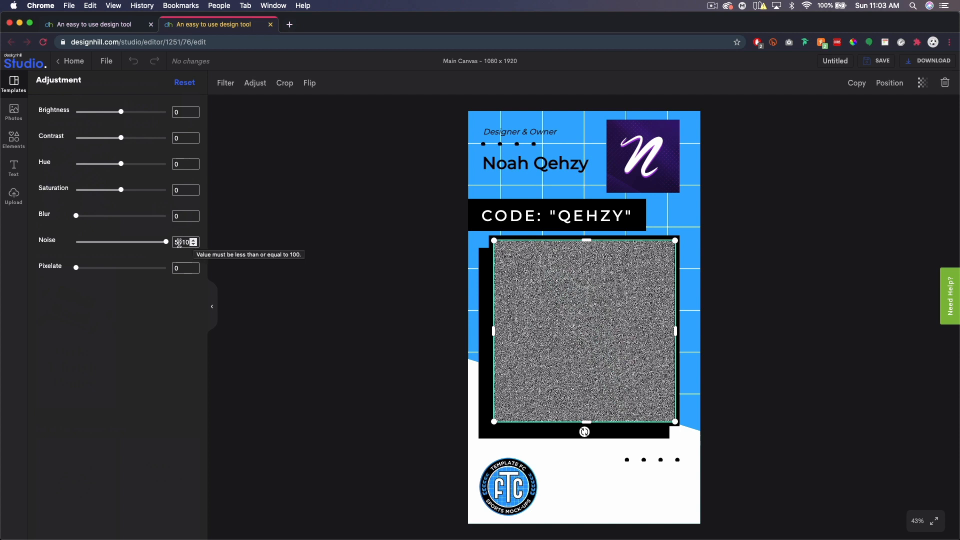
double_click(179, 243)
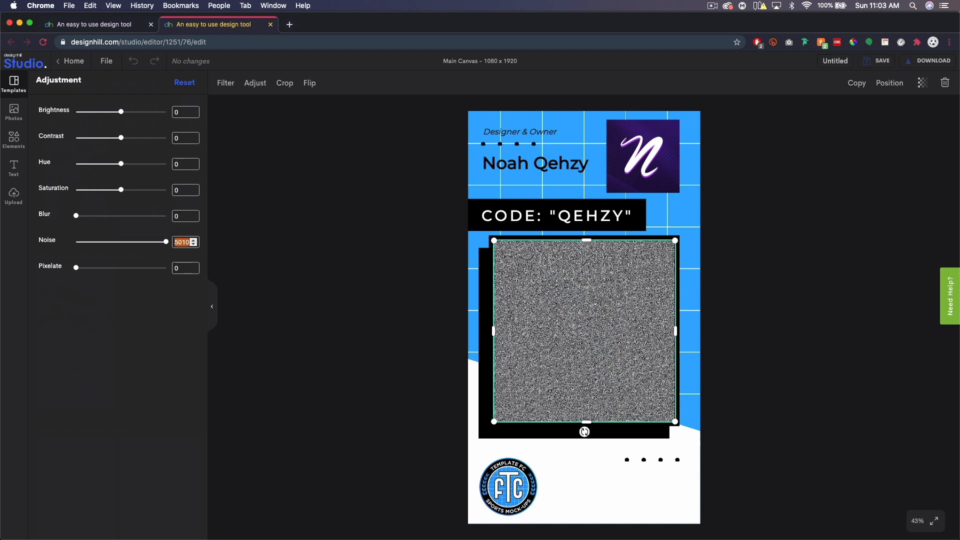
text(10)
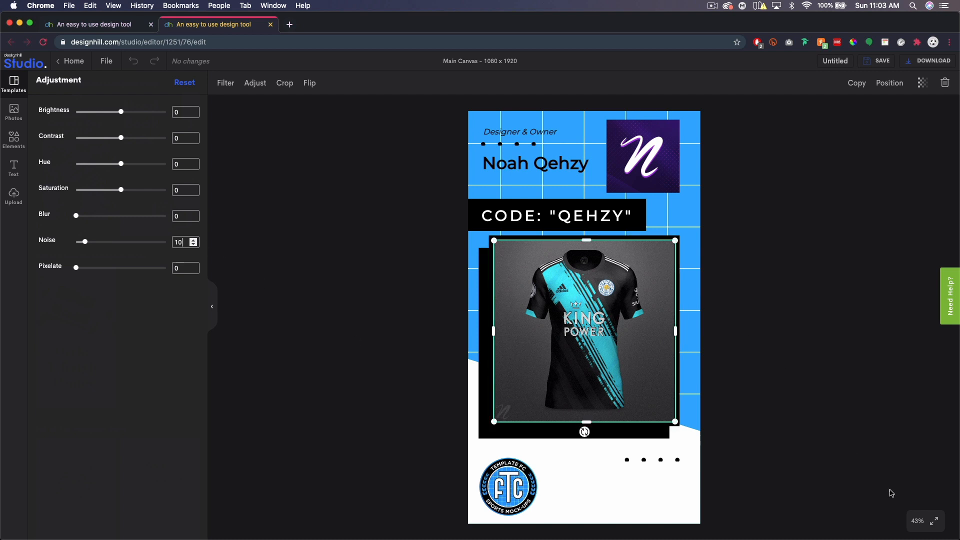
click(915, 520)
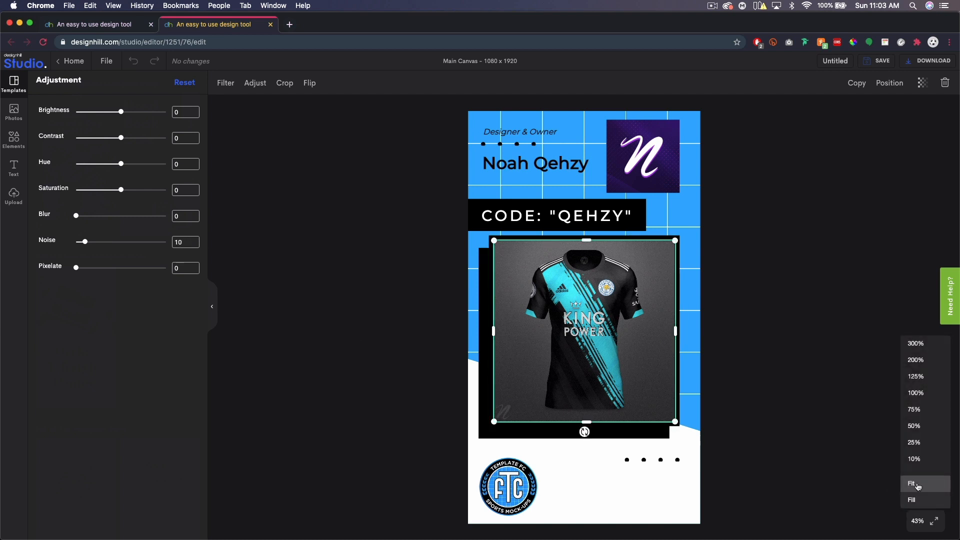
click(920, 393)
scroll(688, 364, down, 10)
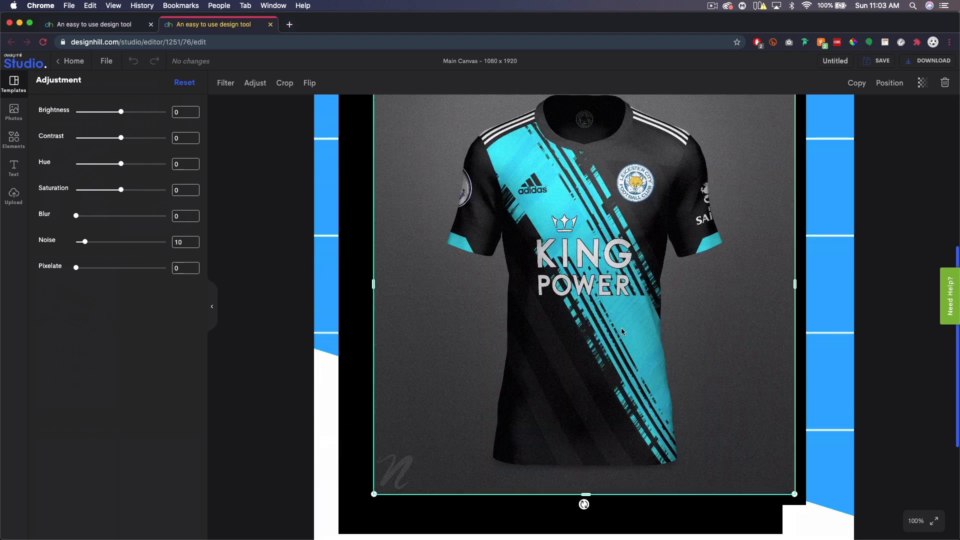
scroll(616, 277, up, 1)
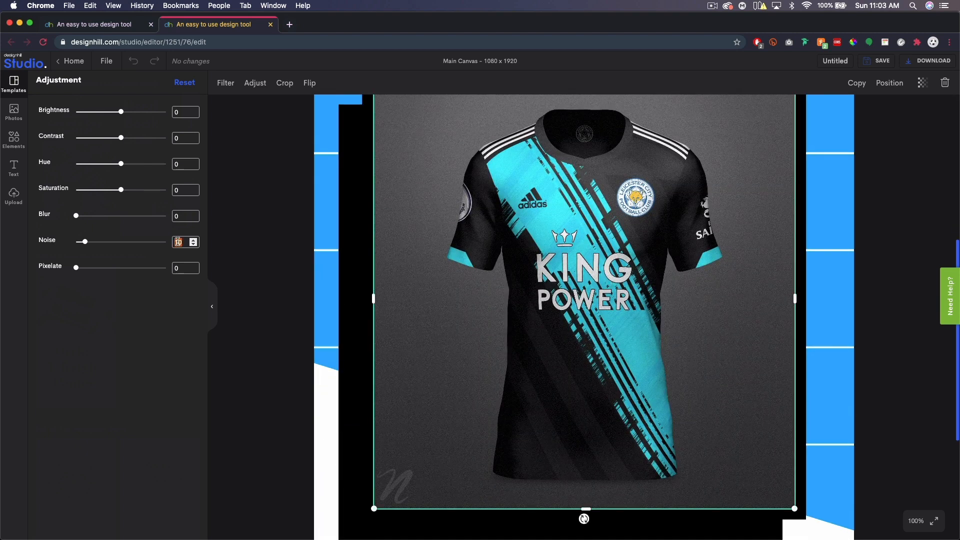
text(0)
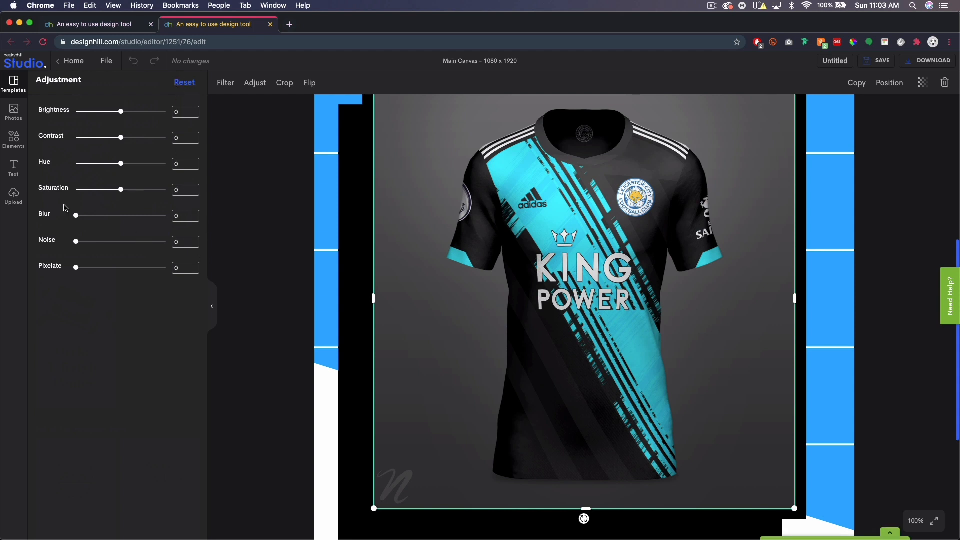
Preview Pixelate values 5010, 10 and 50, then reset all adjustments to zero.
click(183, 269)
text(50)
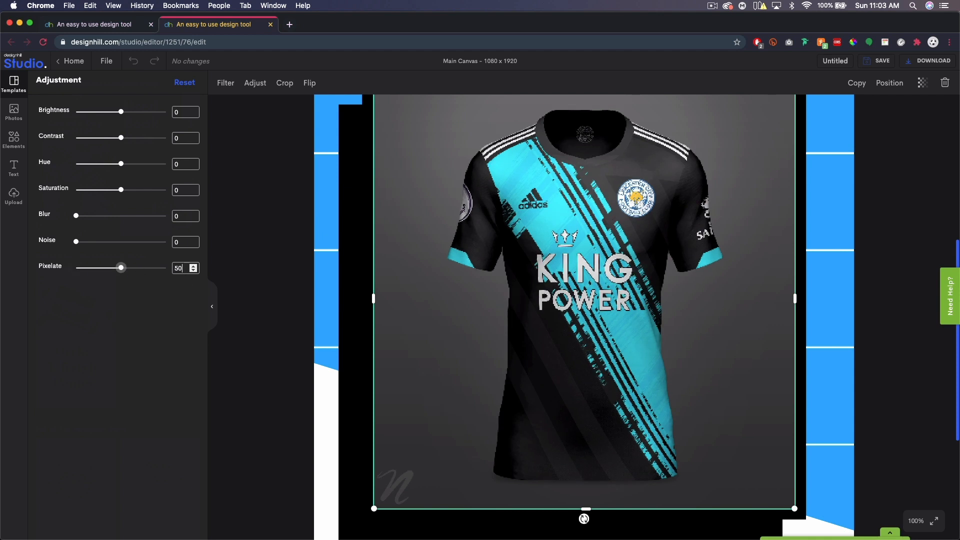
text(10)
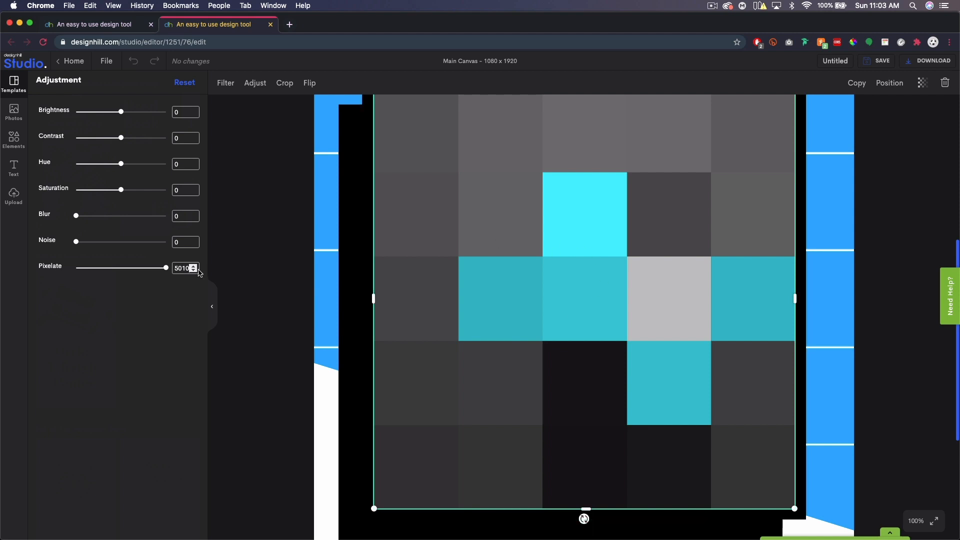
double_click(177, 268)
text(10)
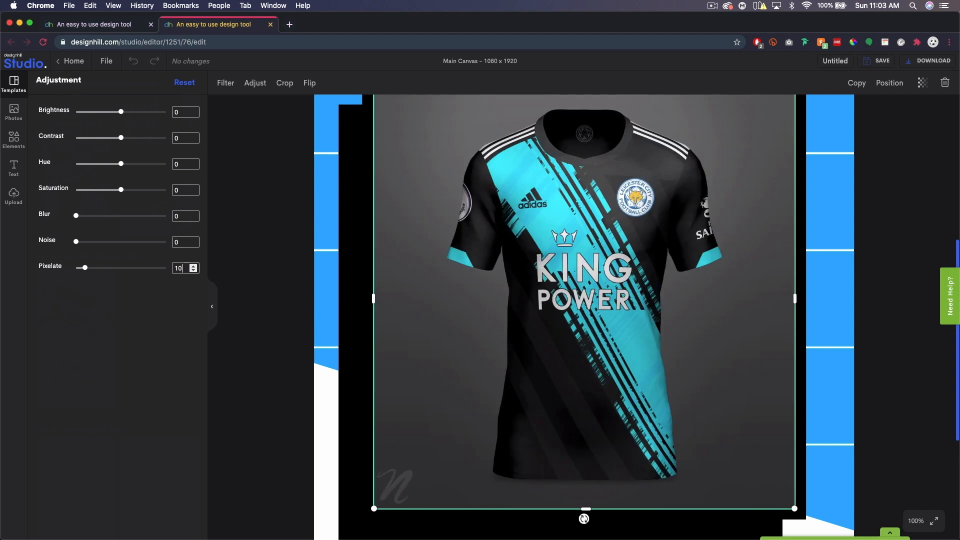
drag(185, 270, 135, 272)
text(50)
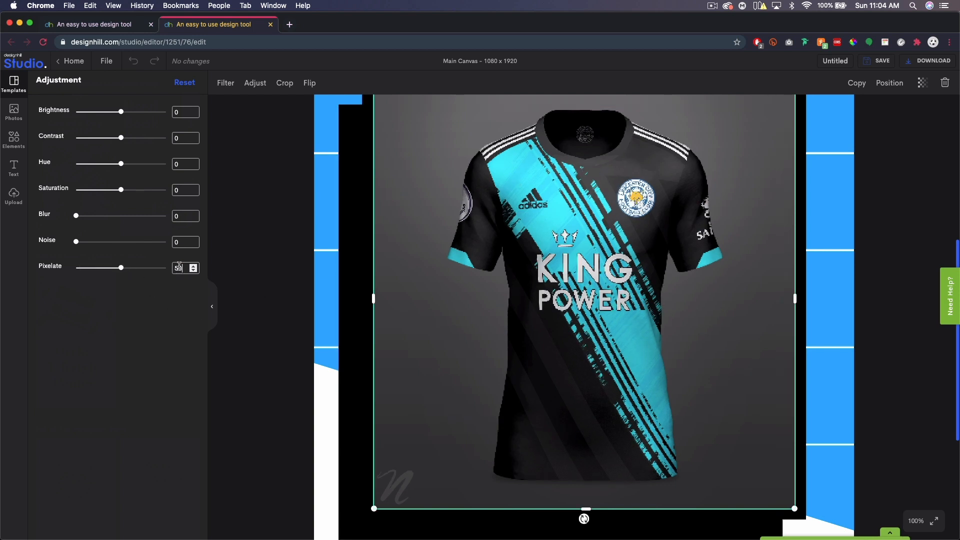
click(184, 83)
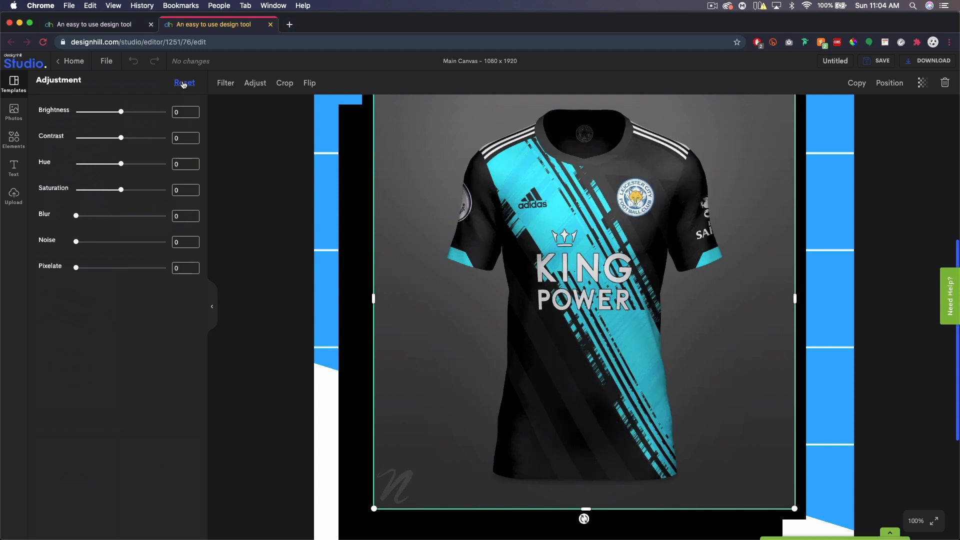
Fit the canvas view, then crop the jersey photo larger and lower within its black frame.
click(915, 521)
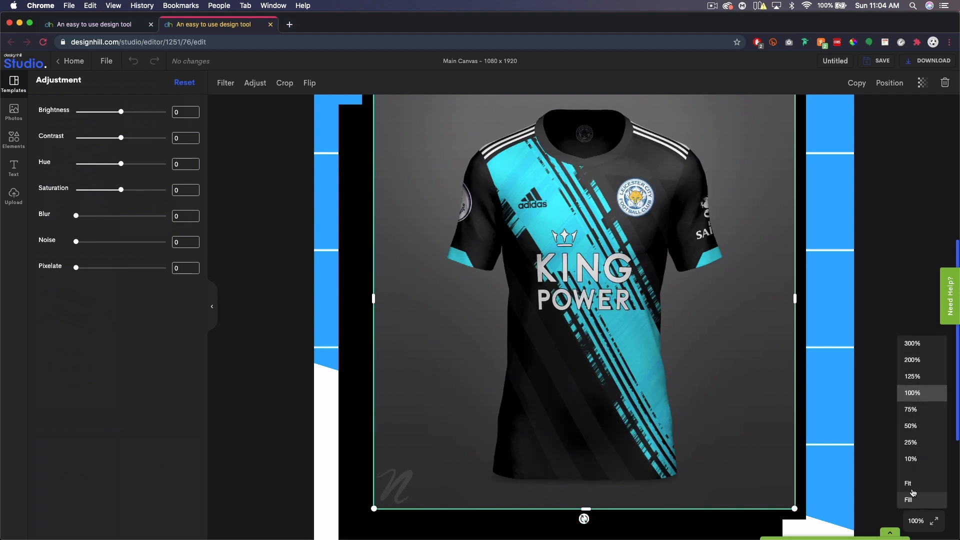
click(908, 500)
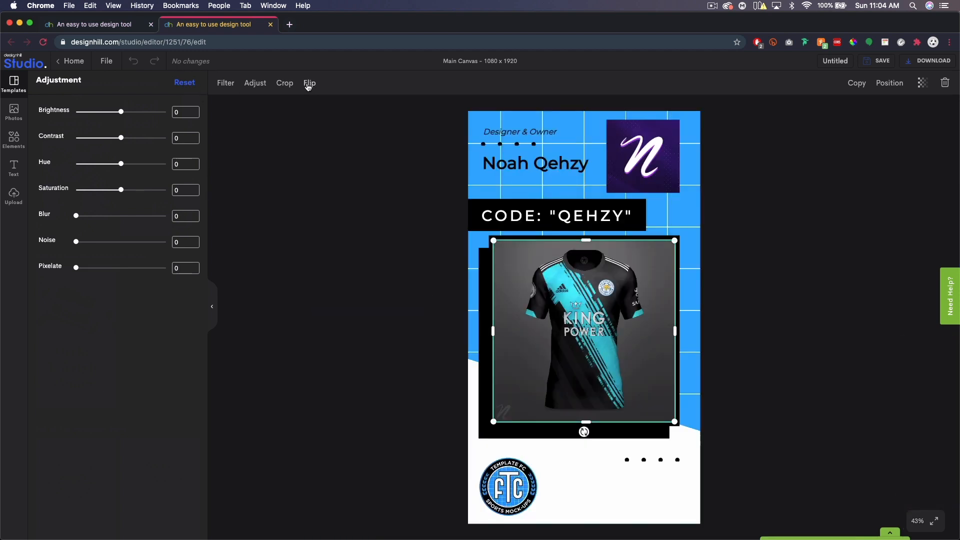
click(283, 84)
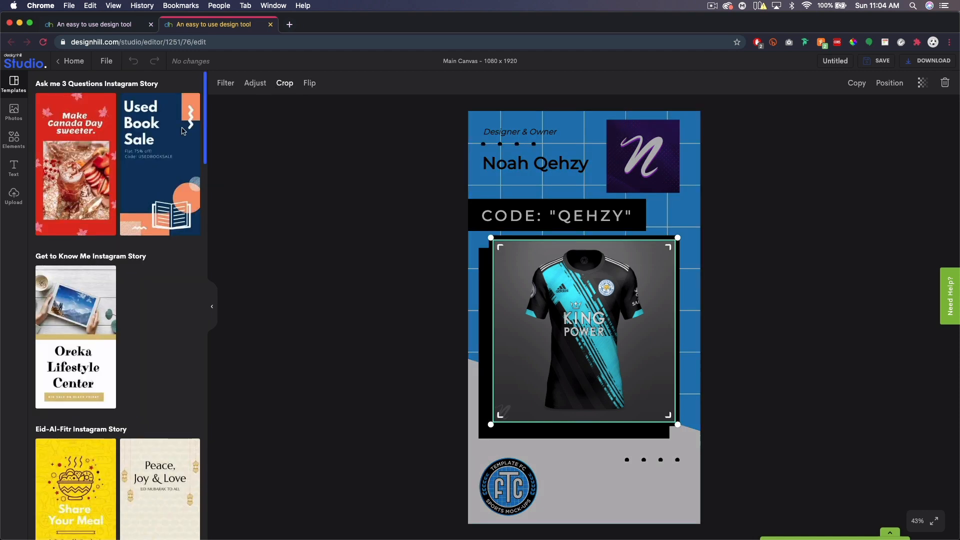
click(289, 89)
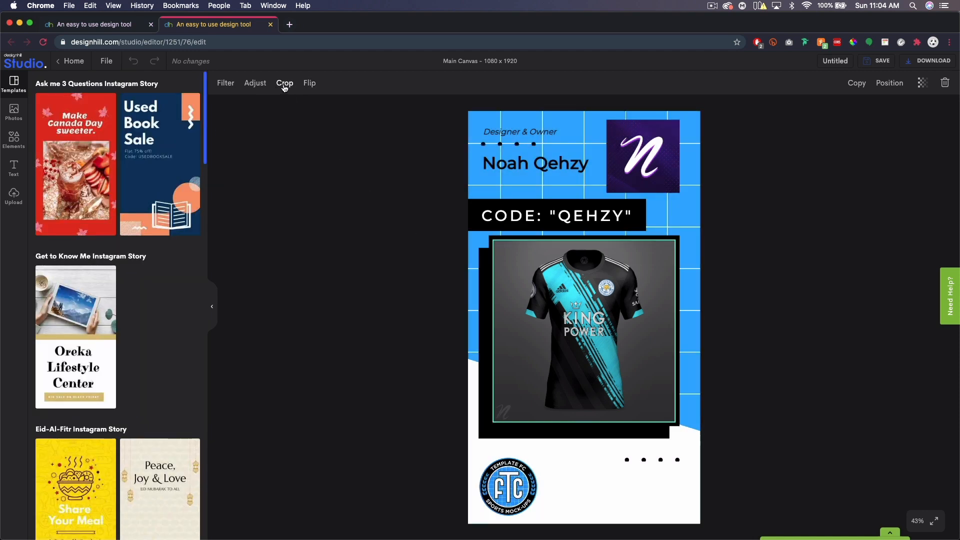
click(284, 88)
click(284, 86)
click(284, 86)
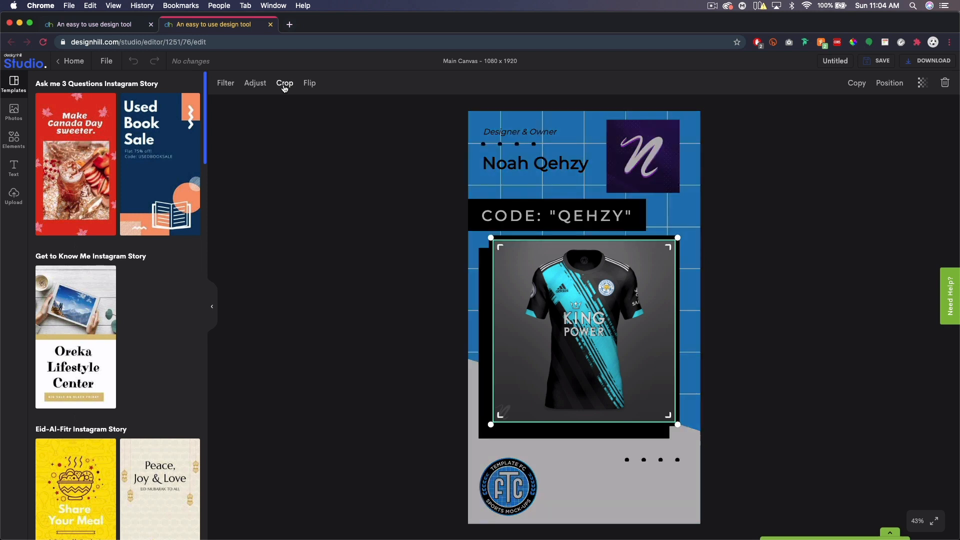
drag(491, 239, 458, 157)
drag(606, 272, 603, 334)
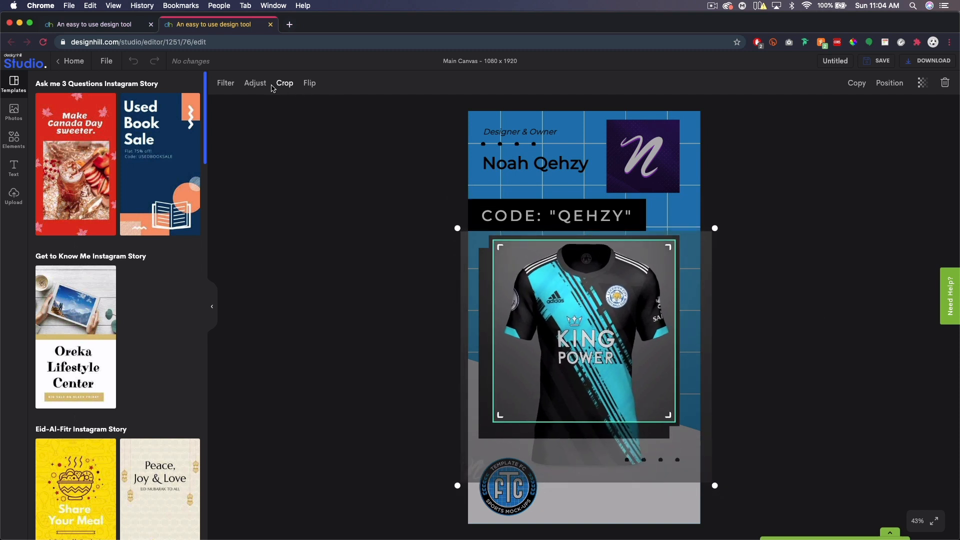
click(760, 355)
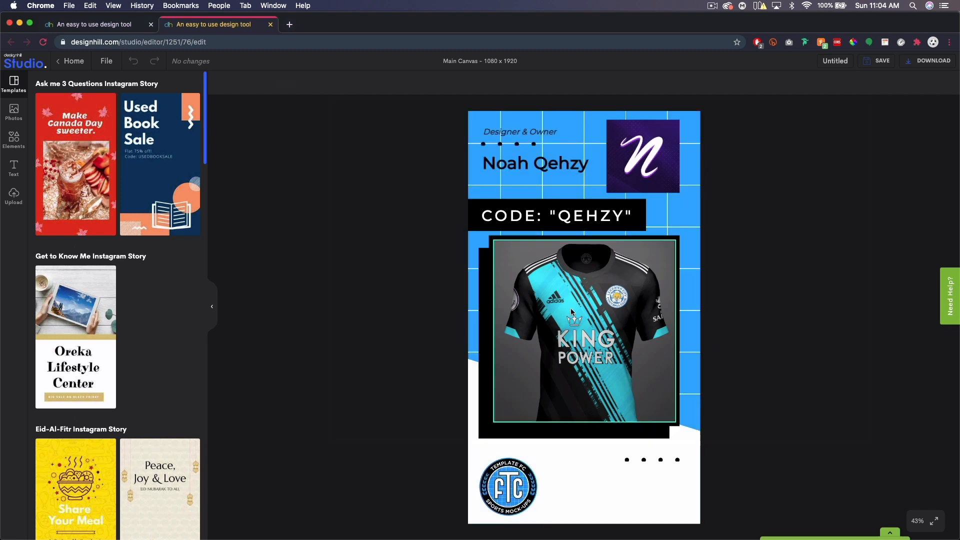
click(550, 300)
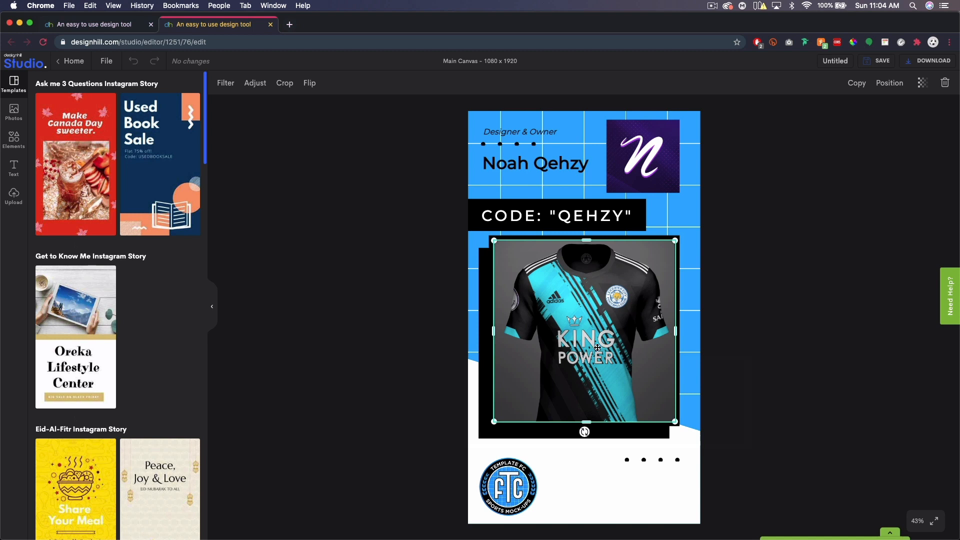
click(309, 83)
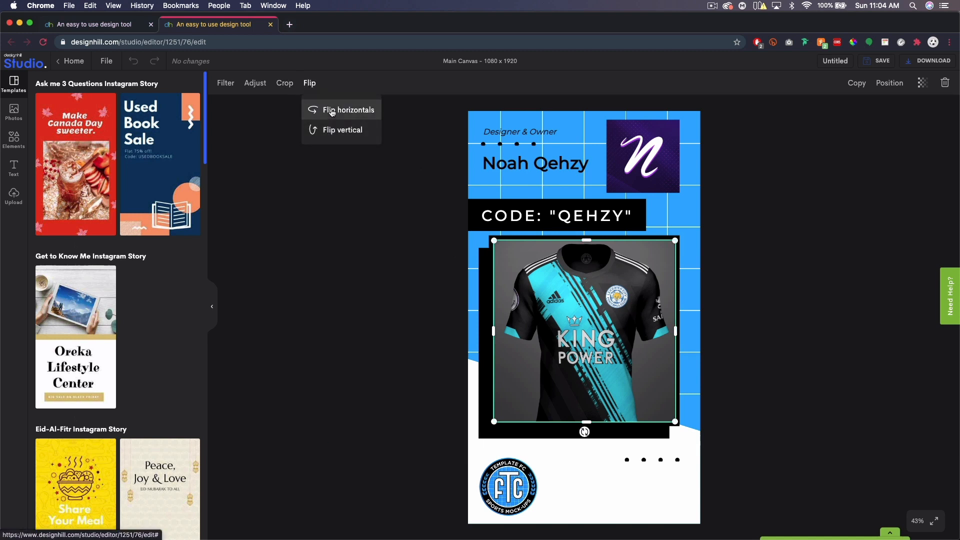
click(332, 111)
click(330, 112)
click(331, 134)
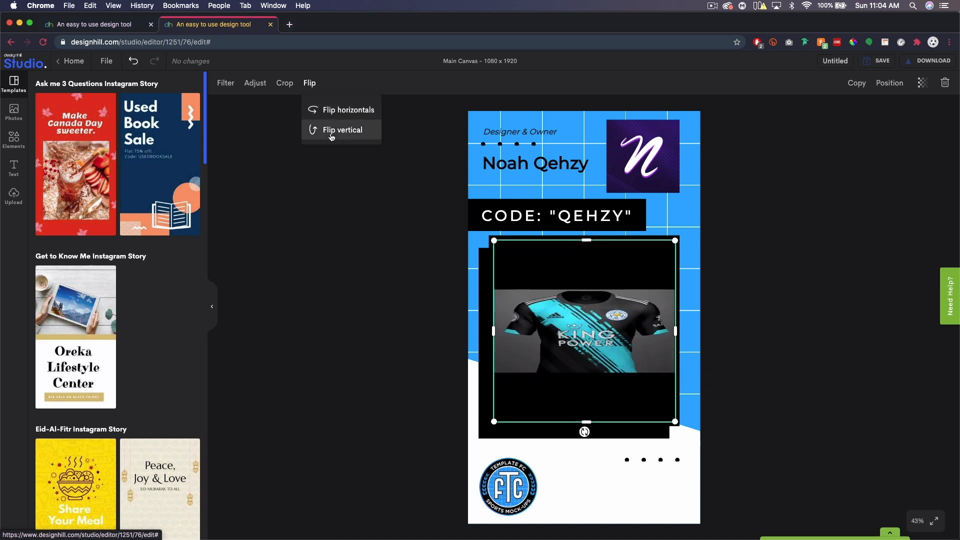
click(330, 132)
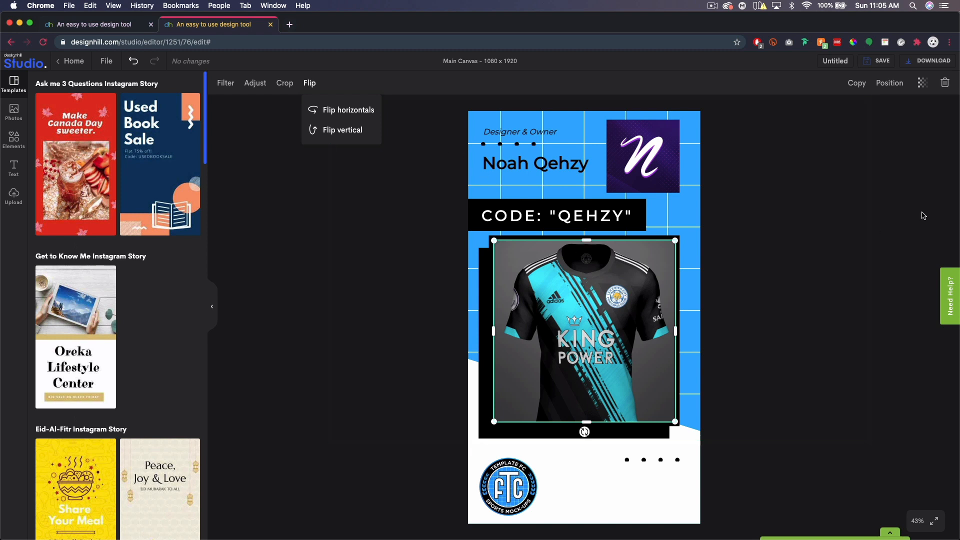
click(854, 196)
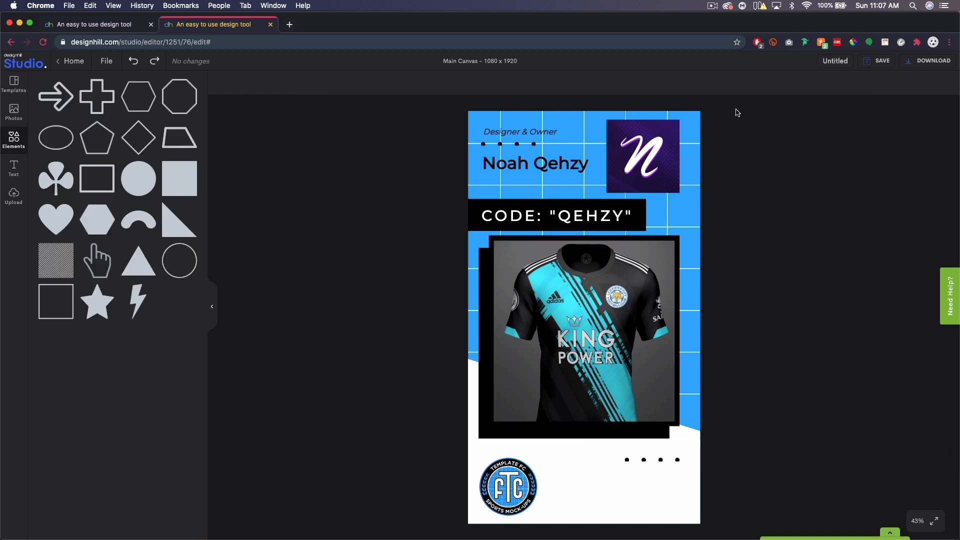
Download the story design as a PNG, then start a second download as a JPG.
click(929, 61)
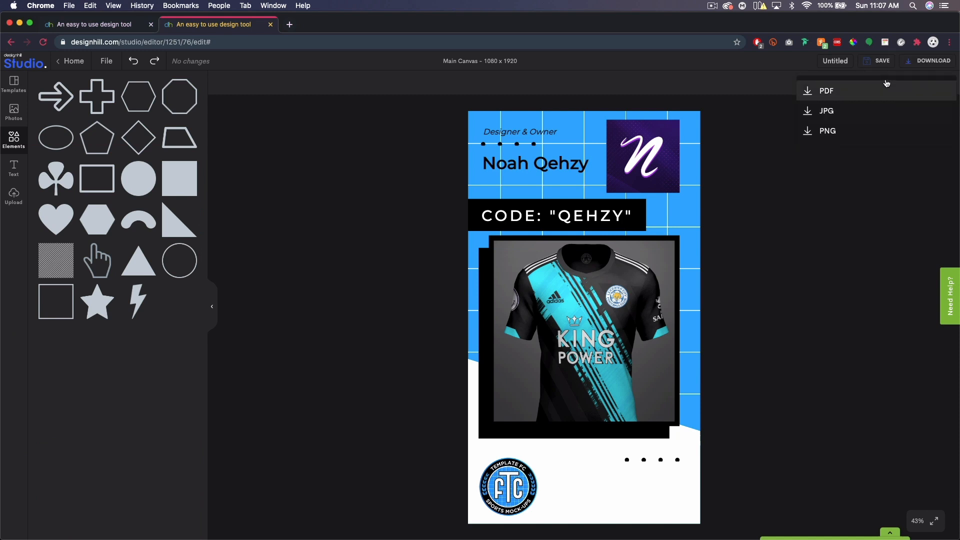
click(843, 132)
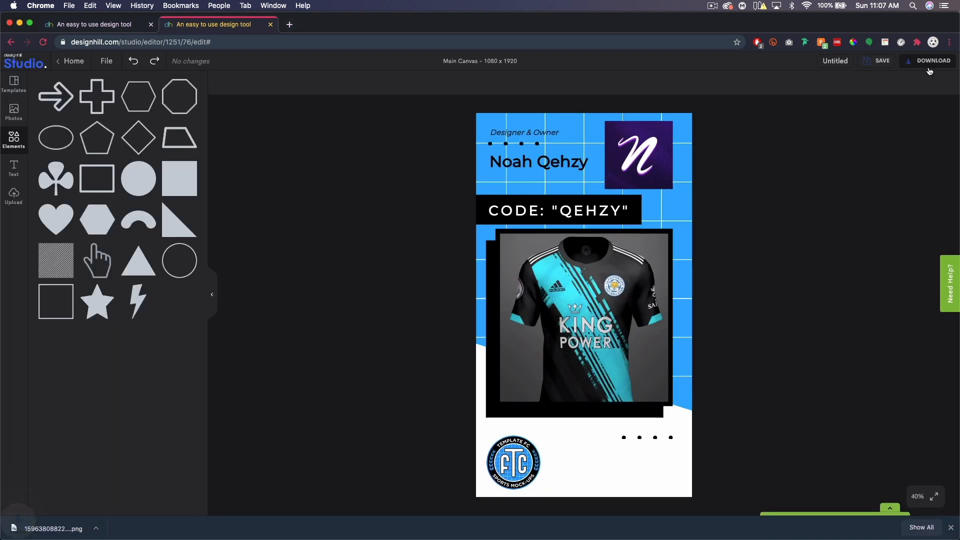
mouse_move(929, 71)
click(868, 111)
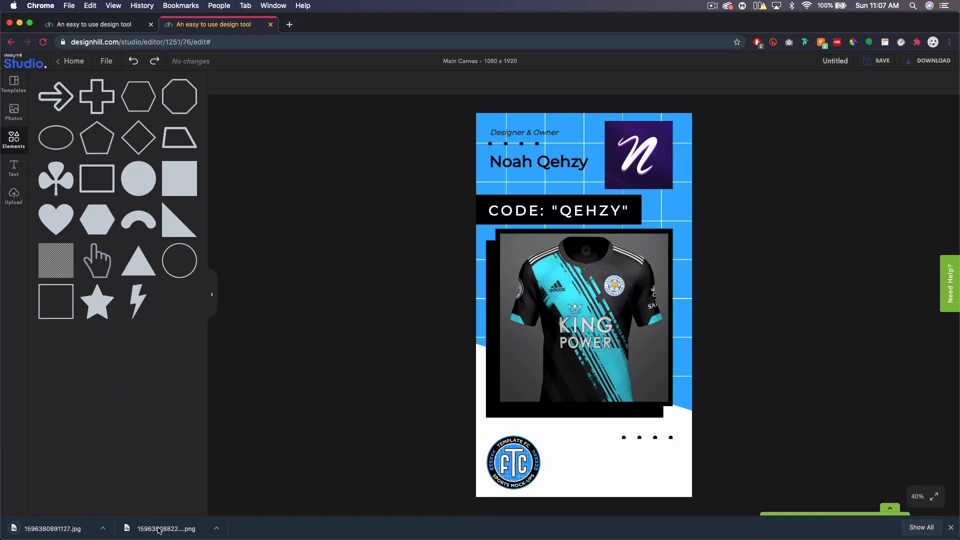
click(159, 528)
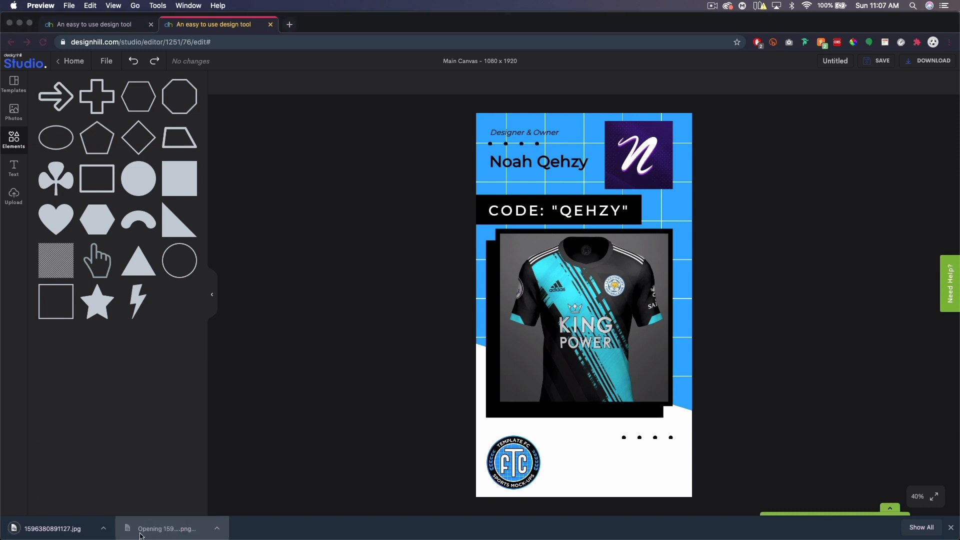
click(62, 530)
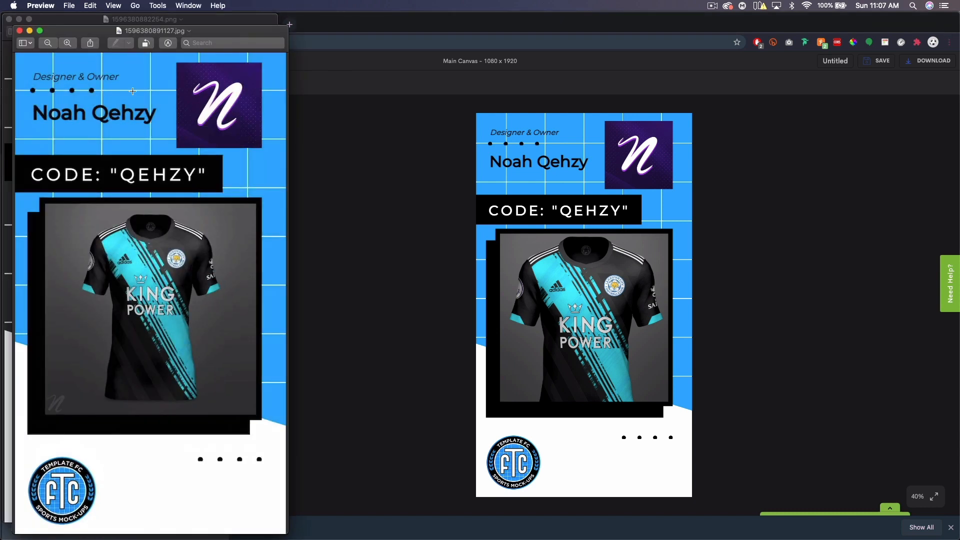
drag(199, 34, 482, 15)
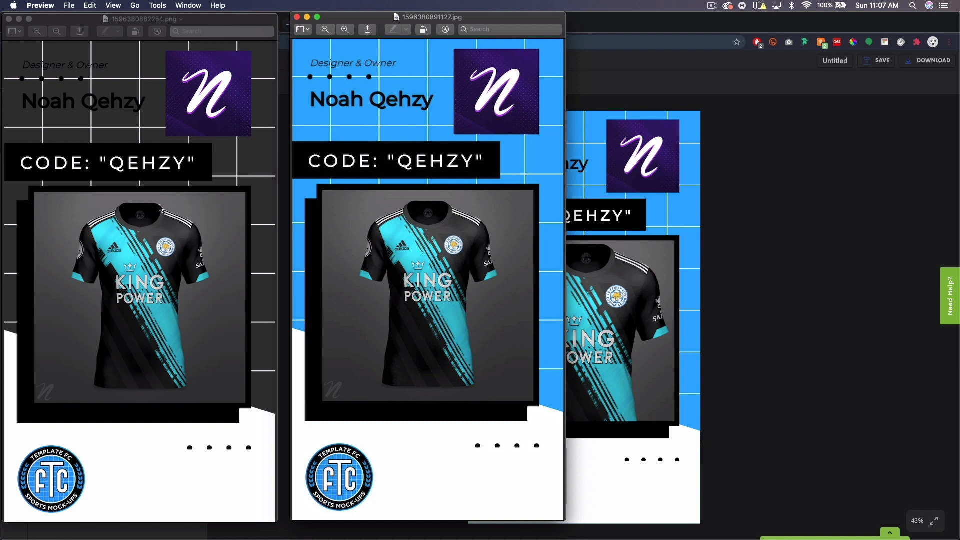
click(9, 19)
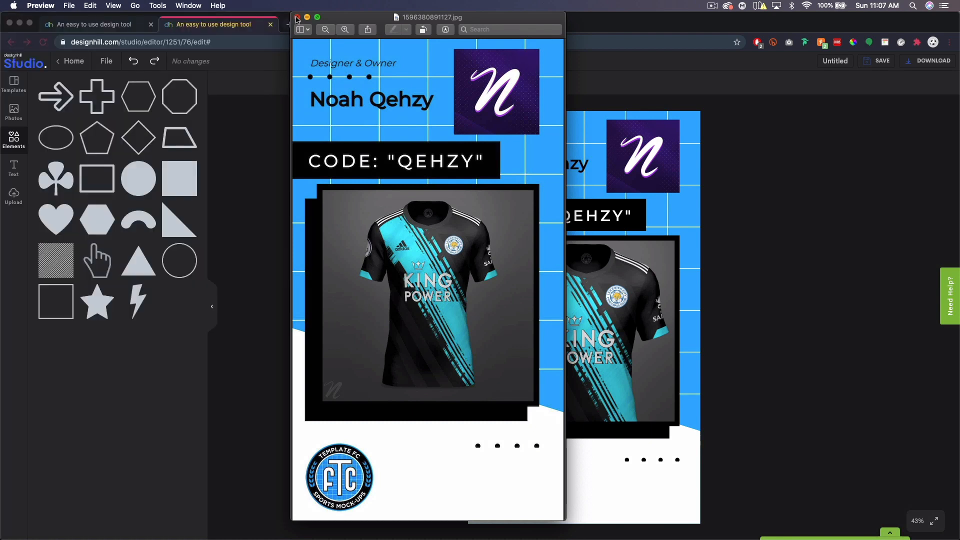
click(297, 18)
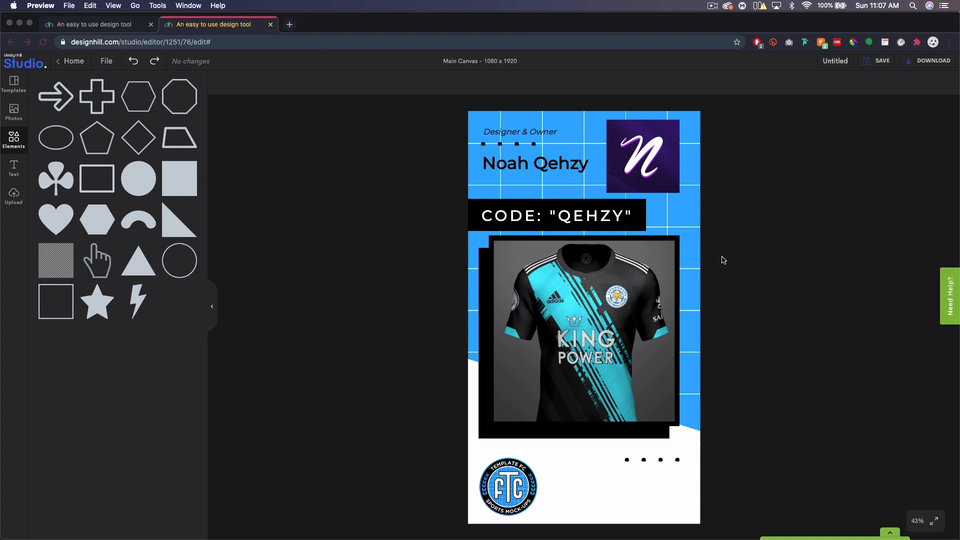